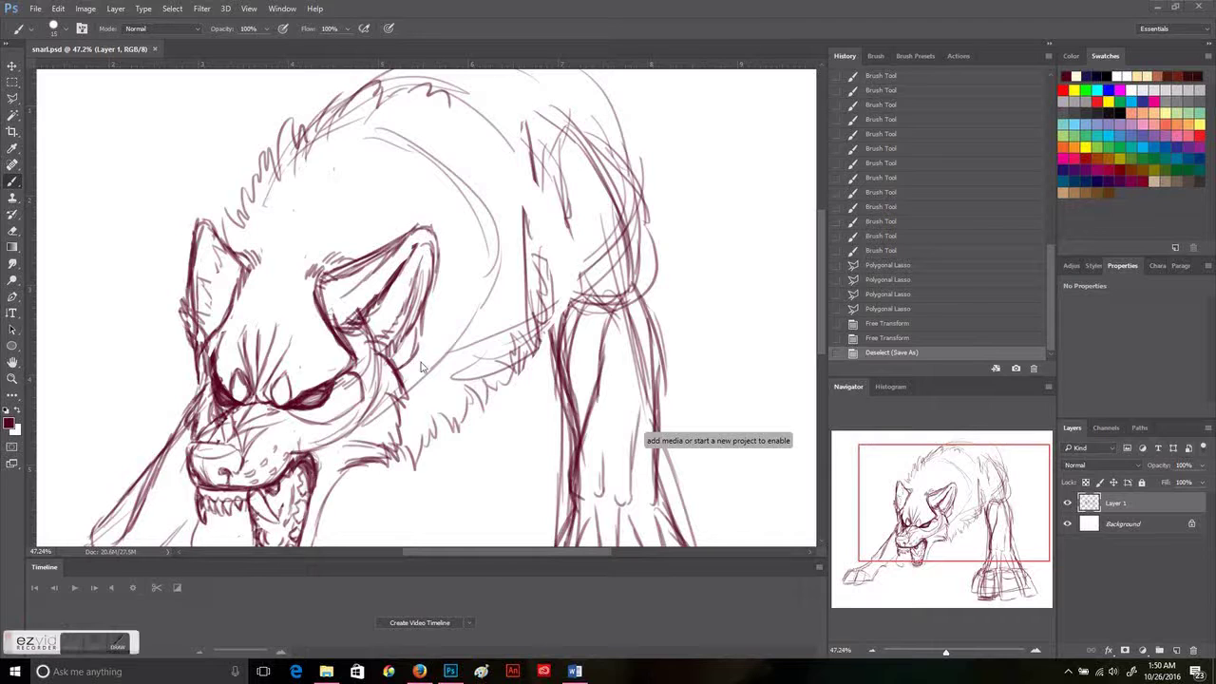
- Paint extra sketch strokes down the standing front leg and paw on Layer 1
{"action": "left_click_drag", "start_coordinate": [574, 253], "coordinate": [675, 332]}
{"action": "scroll", "coordinate": [676, 331], "scroll_direction": "down", "scroll_amount": 3}
{"action": "left_click_drag", "start_coordinate": [688, 437], "coordinate": [700, 495]}
{"action": "scroll", "coordinate": [809, 511], "scroll_direction": "right", "scroll_amount": 2}
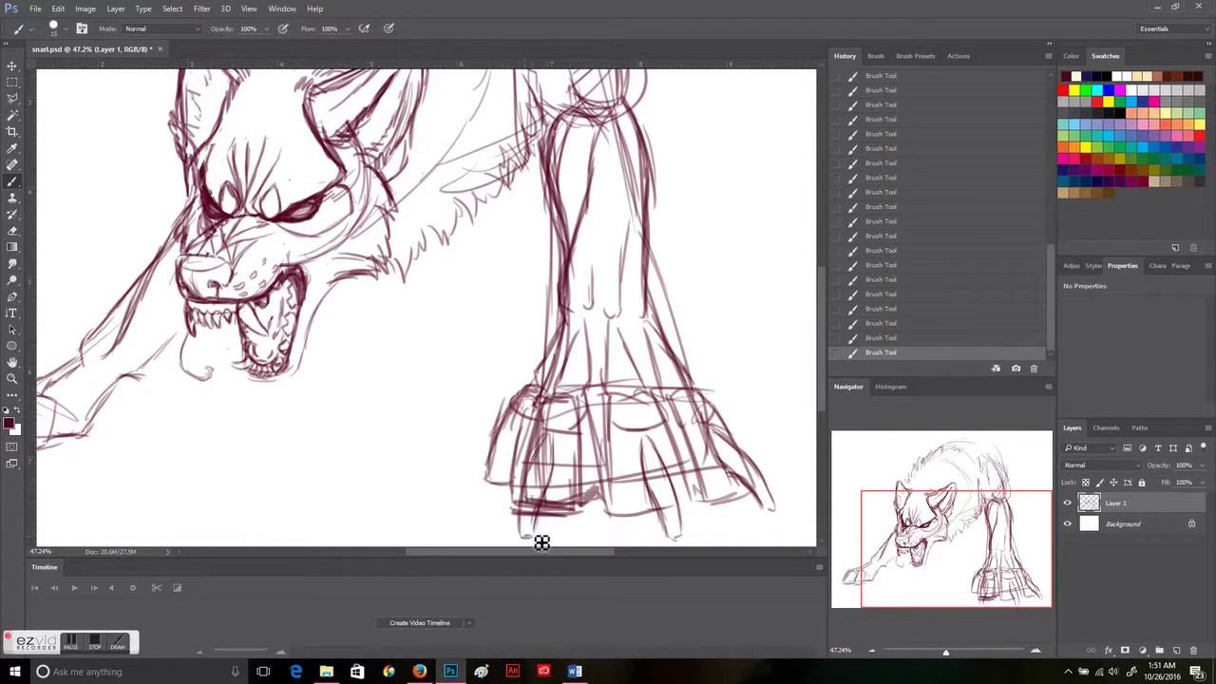
{"action": "left_click_drag", "start_coordinate": [500, 431], "coordinate": [502, 456]}
{"action": "scroll", "coordinate": [502, 455], "scroll_direction": "left", "scroll_amount": 5}
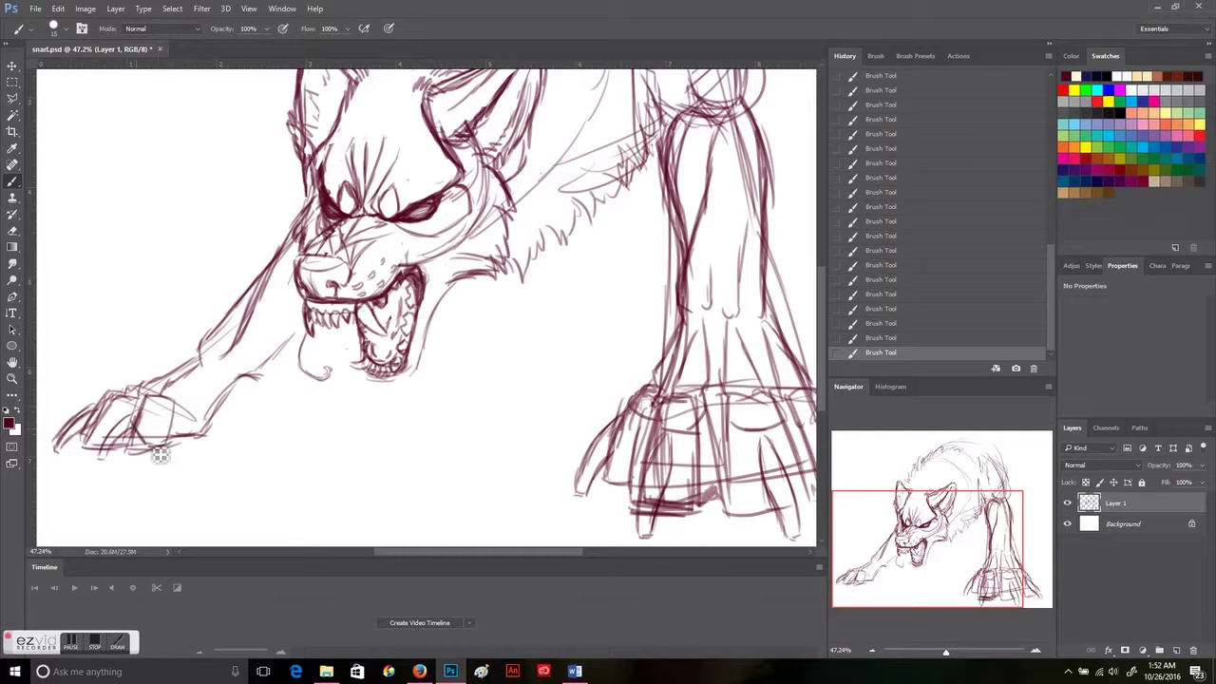
{"action": "scroll", "coordinate": [658, 314], "scroll_direction": "right", "scroll_amount": 5}
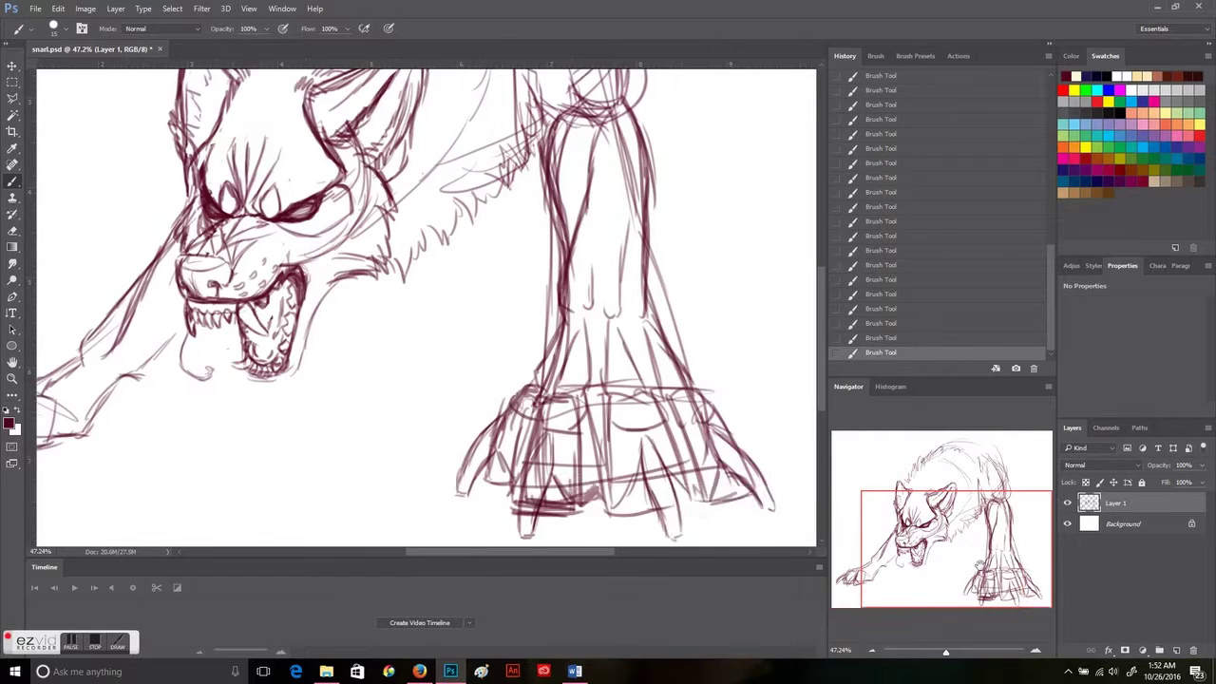
{"action": "scroll", "coordinate": [657, 314], "scroll_direction": "up", "scroll_amount": 6}
{"action": "left_click_drag", "start_coordinate": [530, 280], "coordinate": [511, 171]}
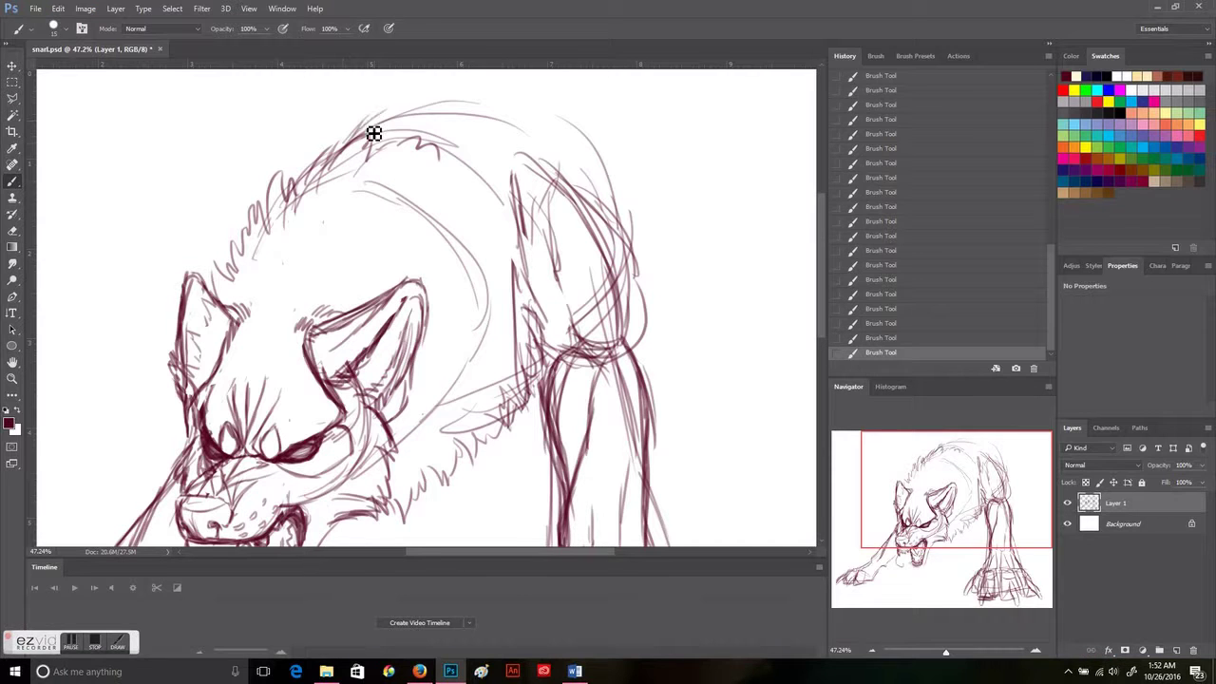
- Sketch the arched back line and long curved tail strokes
{"action": "left_click_drag", "start_coordinate": [373, 133], "coordinate": [466, 104]}
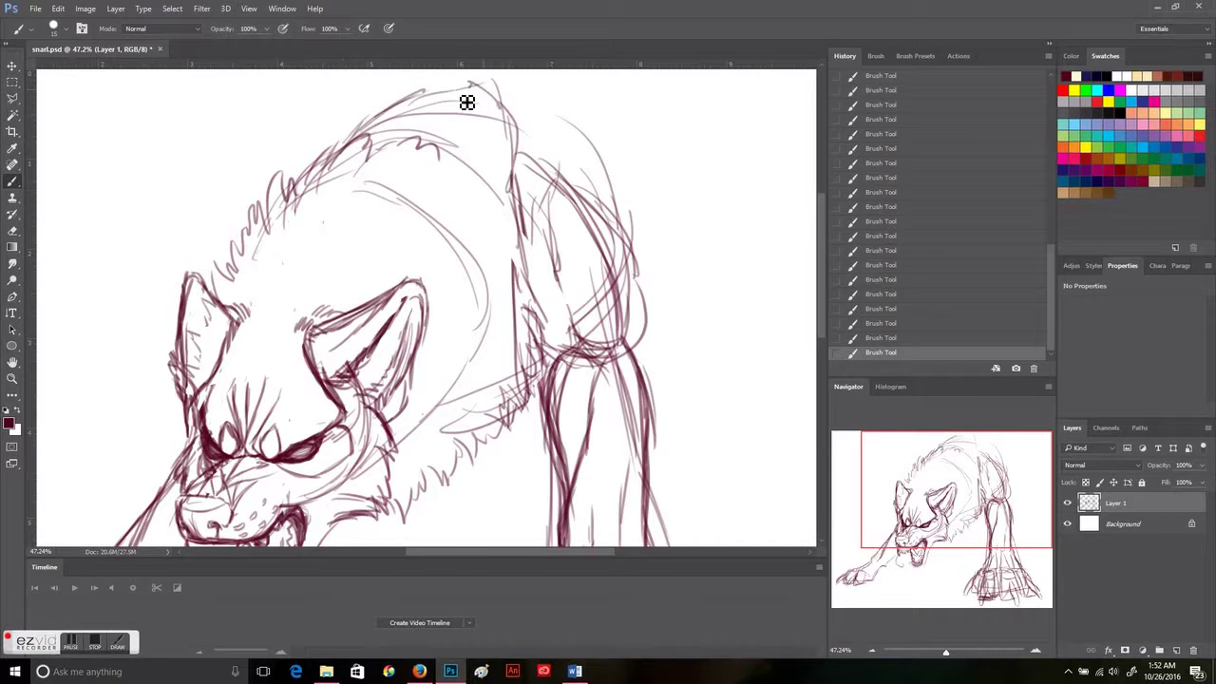
{"action": "mouse_move", "coordinate": [665, 372]}
{"action": "left_mouse_down"}
{"action": "mouse_move", "coordinate": [700, 317]}
{"action": "mouse_move", "coordinate": [698, 95]}
{"action": "left_mouse_up"}
{"action": "left_click_drag", "start_coordinate": [329, 168], "coordinate": [380, 95]}
{"action": "left_click_drag", "start_coordinate": [321, 190], "coordinate": [534, 450]}
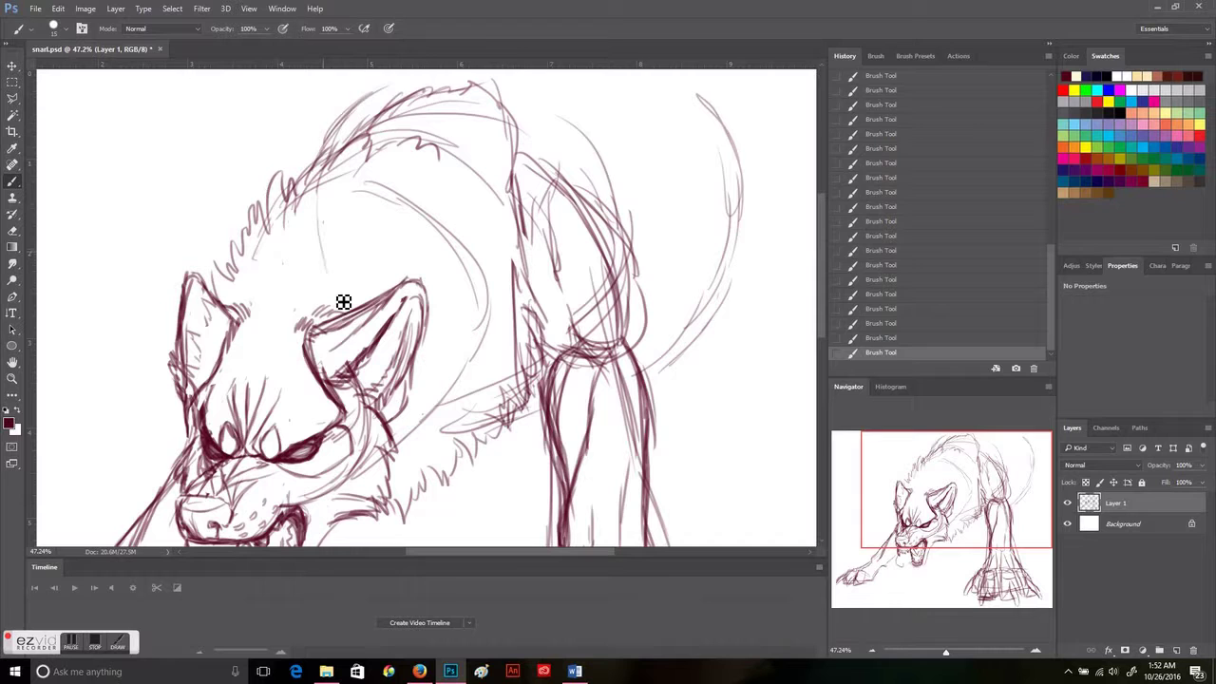
{"action": "scroll", "coordinate": [267, 274], "scroll_direction": "down", "scroll_amount": 3}
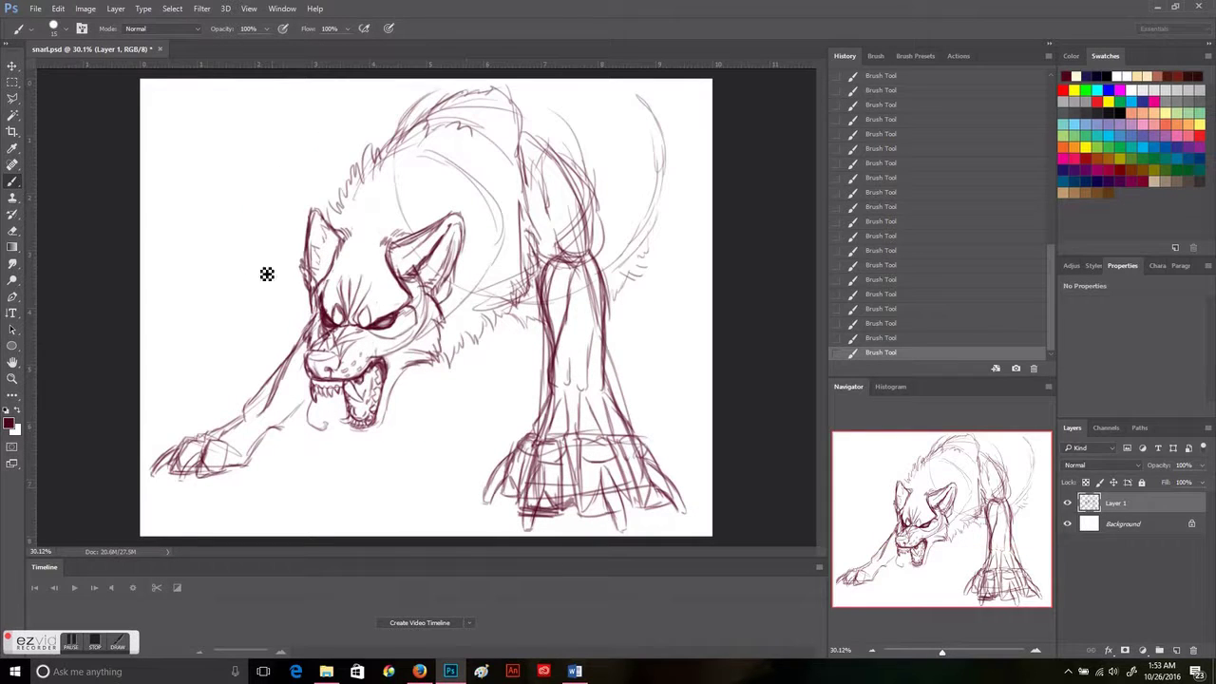
- Lasso the outstretched front leg, move it into a new position, and deselect
{"action": "key", "text": "l"}
{"action": "left_click", "coordinate": [278, 317]}
{"action": "left_click", "coordinate": [147, 470]}
{"action": "double_click", "coordinate": [304, 380]}
{"action": "key", "text": "v"}
{"action": "left_click_drag", "start_coordinate": [245, 422], "coordinate": [245, 366]}
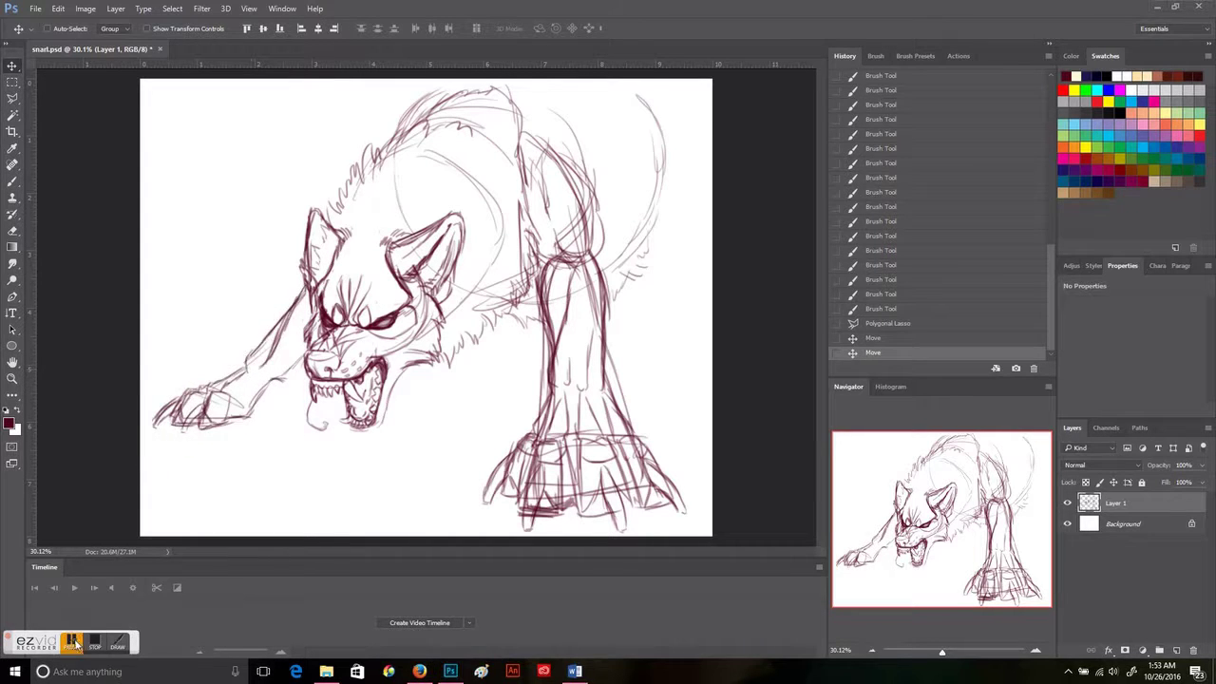
{"action": "left_click", "coordinate": [888, 323]}
{"action": "left_click_drag", "start_coordinate": [257, 370], "coordinate": [238, 404]}
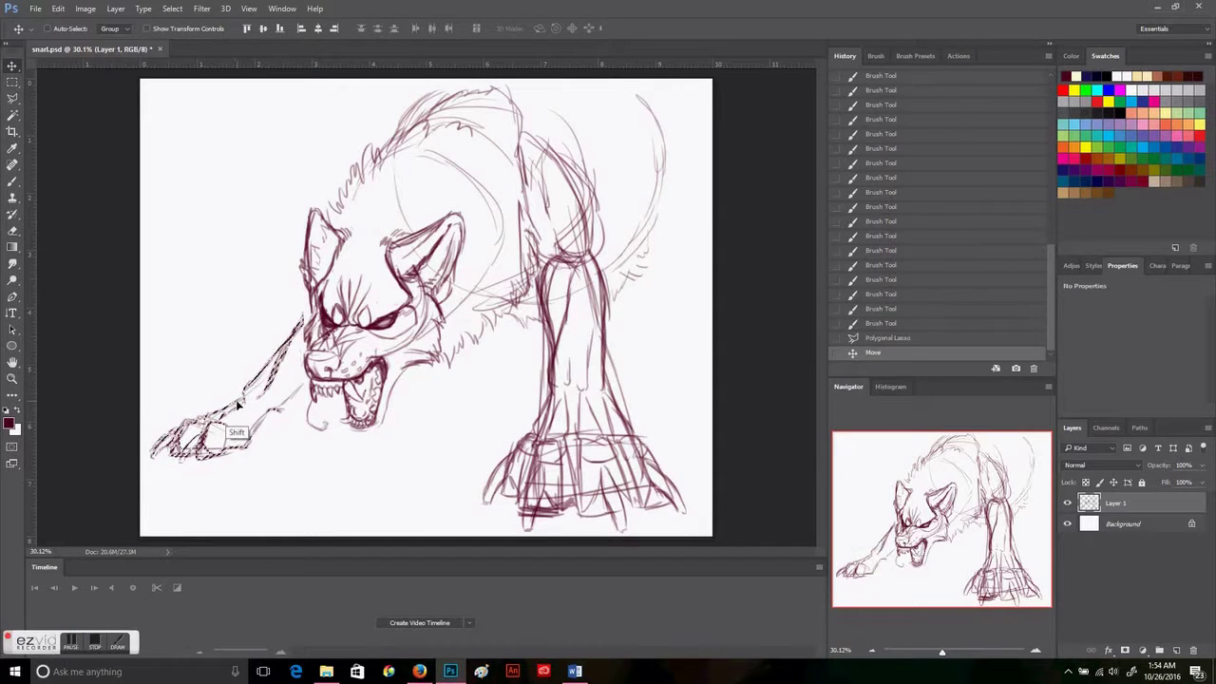
{"action": "key", "text": "ctrl+d"}
- Redraw brush lines over the moved front leg and add light tail strokes
{"action": "key", "text": "b"}
{"action": "left_click_drag", "start_coordinate": [313, 308], "coordinate": [252, 436]}
{"action": "mouse_move", "coordinate": [266, 423]}
{"action": "left_mouse_down"}
{"action": "mouse_move", "coordinate": [308, 404]}
{"action": "mouse_move", "coordinate": [294, 423]}
{"action": "left_mouse_up"}
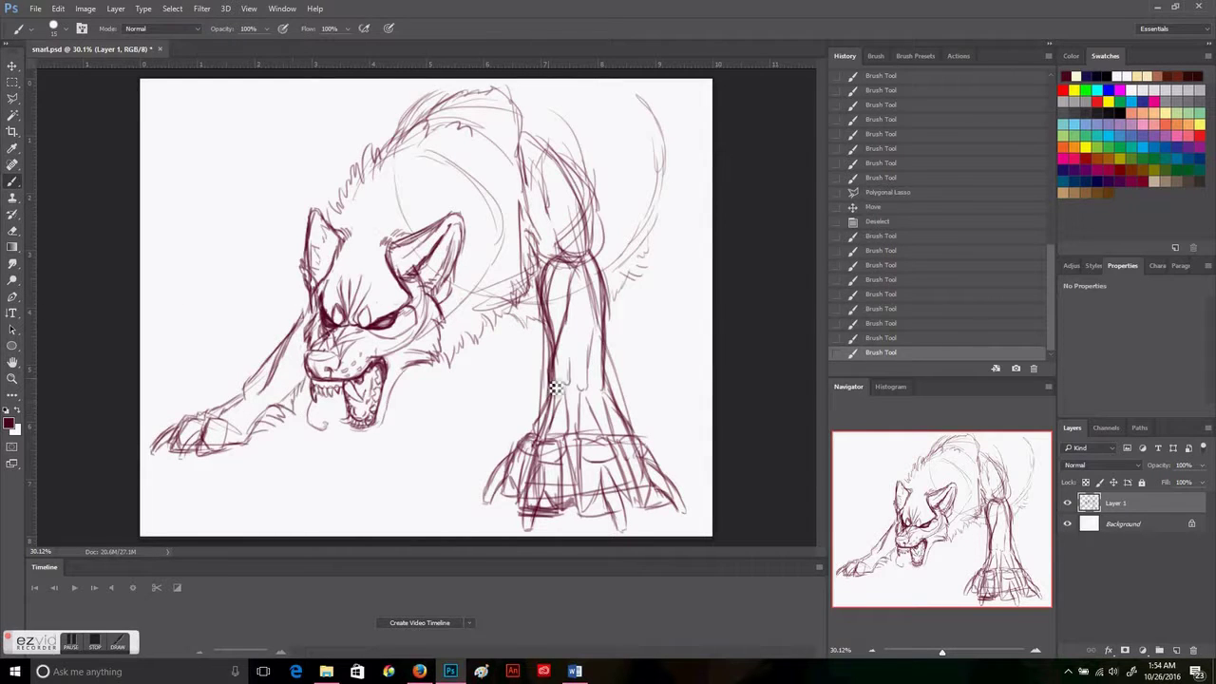
{"action": "left_click_drag", "start_coordinate": [650, 256], "coordinate": [691, 167]}
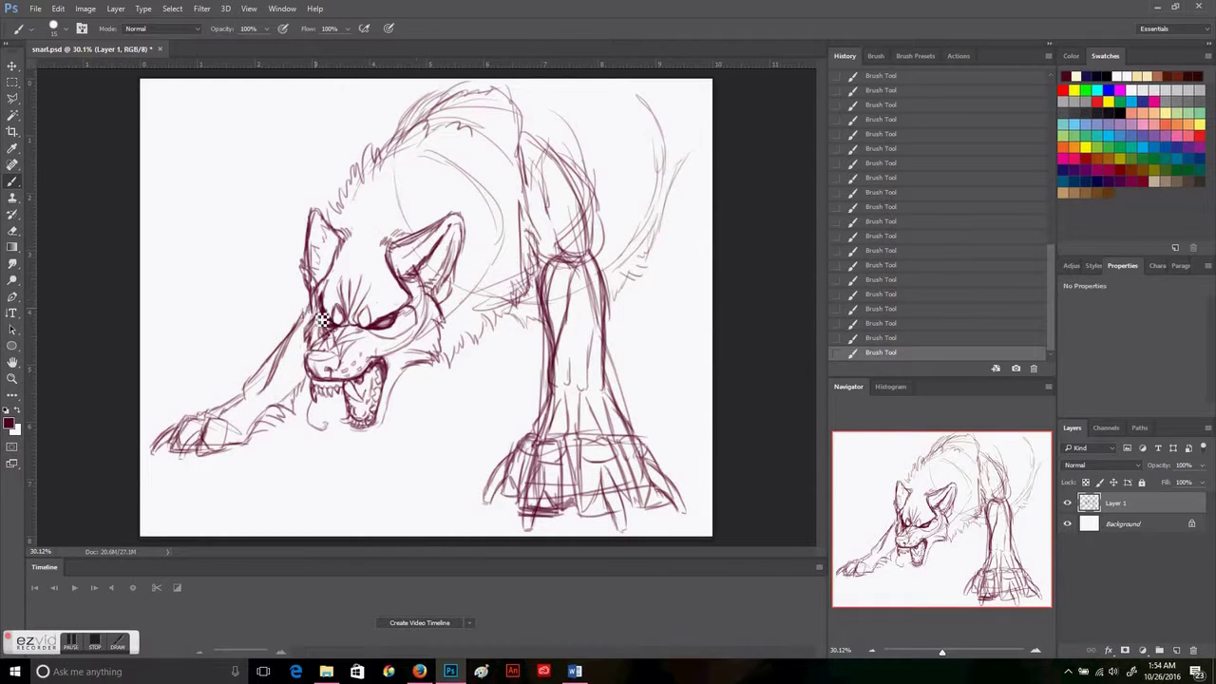
- Outline the outstretched front leg with the Polygonal Lasso
{"action": "key", "text": "l"}
{"action": "left_click", "coordinate": [319, 382]}
{"action": "left_click", "coordinate": [165, 289]}
{"action": "left_click", "coordinate": [118, 447]}
{"action": "left_click", "coordinate": [323, 371]}
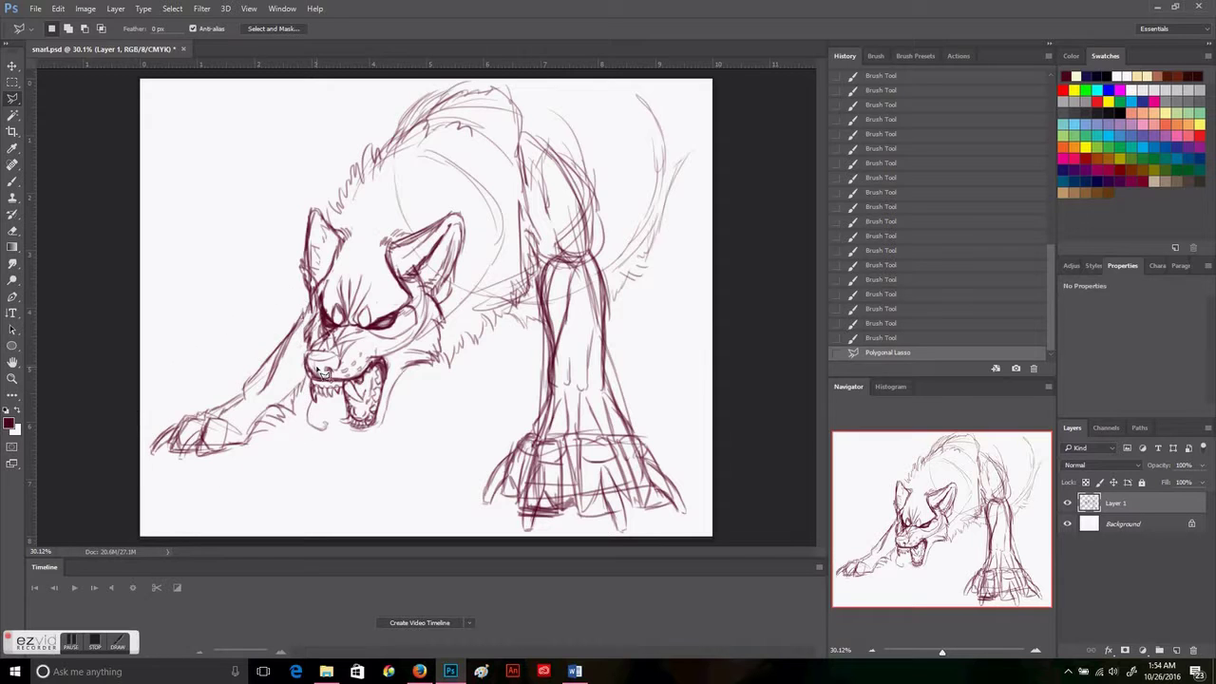
- Warp the selected leg into a longer, lower reach and commit it
{"action": "key", "text": "ctrl+t"}
{"action": "left_click_drag", "start_coordinate": [120, 482], "coordinate": [89, 479]}
{"action": "left_click_drag", "start_coordinate": [180, 361], "coordinate": [177, 339]}
{"action": "left_click_drag", "start_coordinate": [309, 482], "coordinate": [296, 467]}
{"action": "left_click_drag", "start_coordinate": [89, 479], "coordinate": [98, 489]}
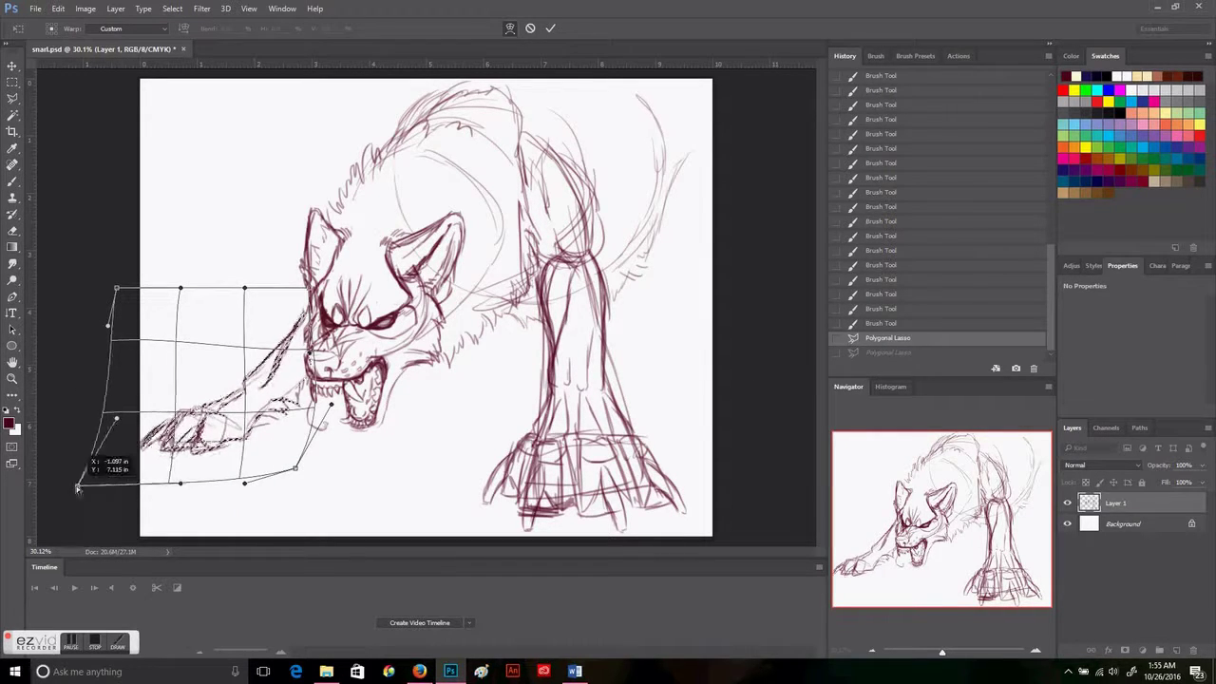
{"action": "key", "text": "Return"}
- Zoom out, deselect the leg and erase faint stray lines at the upper right
{"action": "key", "text": "b"}
{"action": "key", "text": "ctrl+minus"}
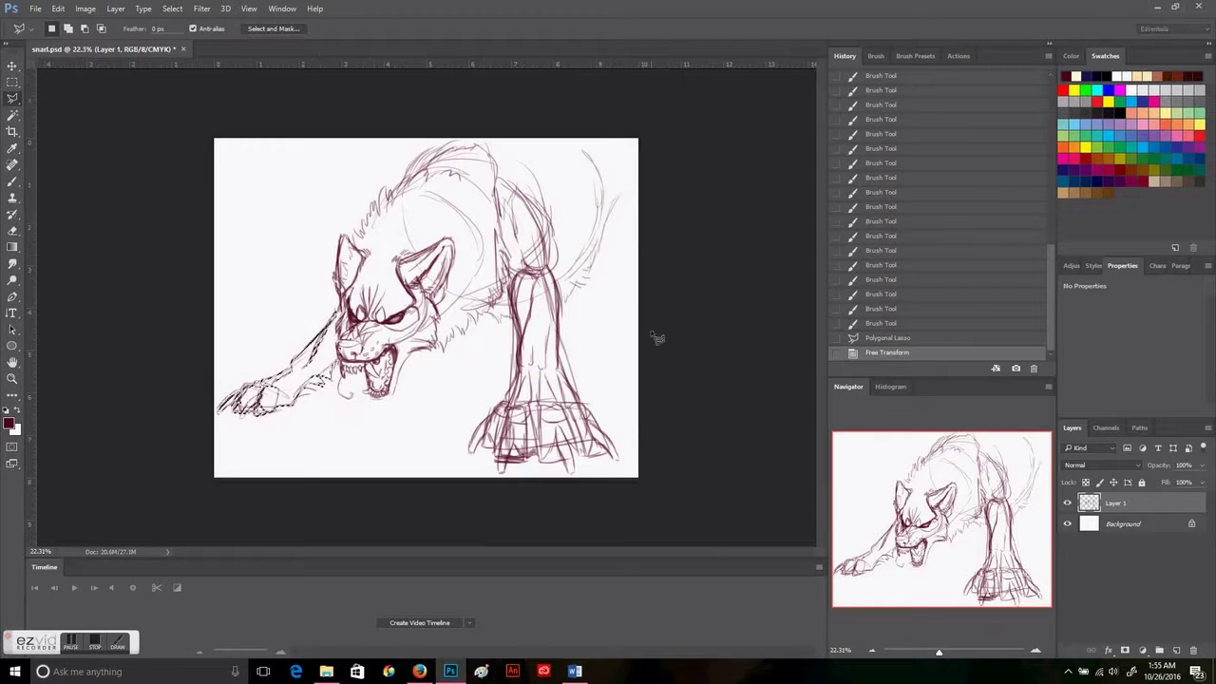
{"action": "key", "text": "ctrl+d"}
{"action": "key", "text": "e"}
{"action": "mouse_move", "coordinate": [567, 282]}
{"action": "left_mouse_down"}
{"action": "mouse_move", "coordinate": [605, 224]}
{"action": "mouse_move", "coordinate": [549, 239]}
{"action": "left_mouse_up"}
- Sketch new curved strokes along the wolf's back
{"action": "left_click_drag", "start_coordinate": [522, 198], "coordinate": [532, 205]}
{"action": "left_click_drag", "start_coordinate": [590, 152], "coordinate": [561, 274]}
{"action": "left_click_drag", "start_coordinate": [423, 160], "coordinate": [465, 141]}
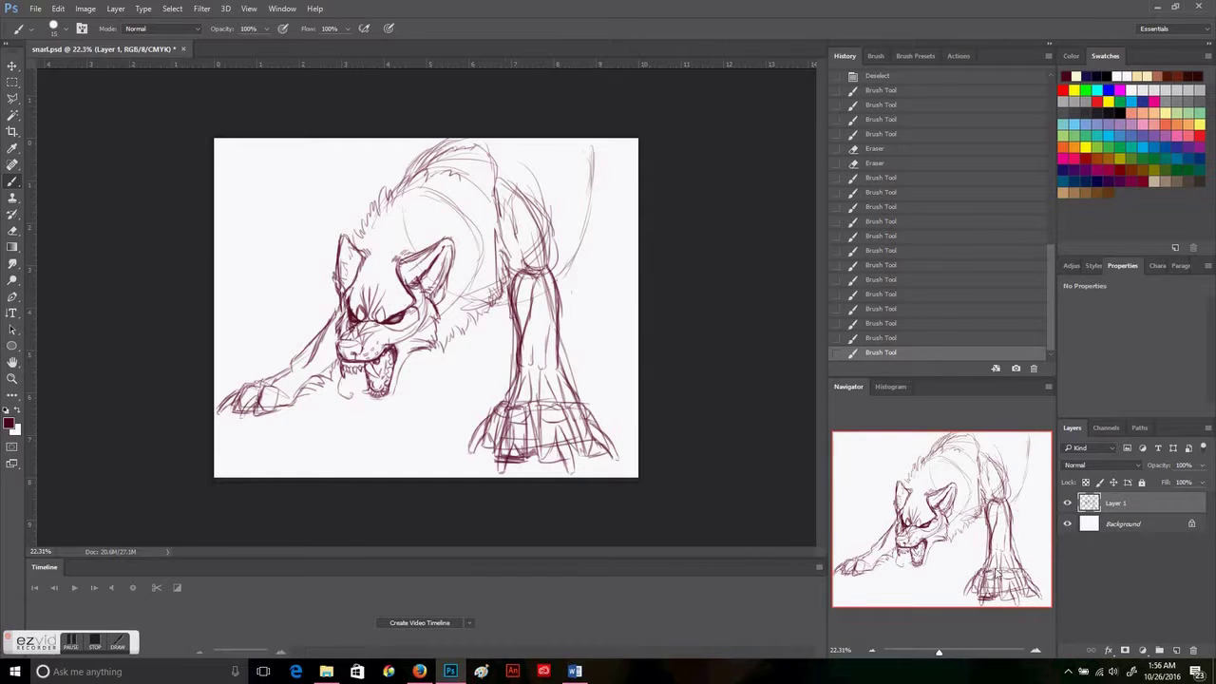
- Duplicate Layer 1 and shrink the copy to about 64%
{"action": "key", "text": "ctrl+j"}
{"action": "key", "text": "ctrl+t"}
{"action": "mouse_move", "coordinate": [638, 139]}
{"action": "left_mouse_down"}
{"action": "mouse_move", "coordinate": [488, 262]}
{"action": "mouse_move", "coordinate": [491, 299]}
{"action": "mouse_move", "coordinate": [542, 306]}
{"action": "left_mouse_up"}
{"action": "key", "text": "Escape"}
- Erase the old back and tail strokes, then sketch rounded torso lines and a ground line
{"action": "key", "text": "e"}
{"action": "mouse_move", "coordinate": [475, 285]}
{"action": "left_mouse_down"}
{"action": "mouse_move", "coordinate": [569, 320]}
{"action": "mouse_move", "coordinate": [429, 247]}
{"action": "left_mouse_up"}
{"action": "key", "text": "b"}
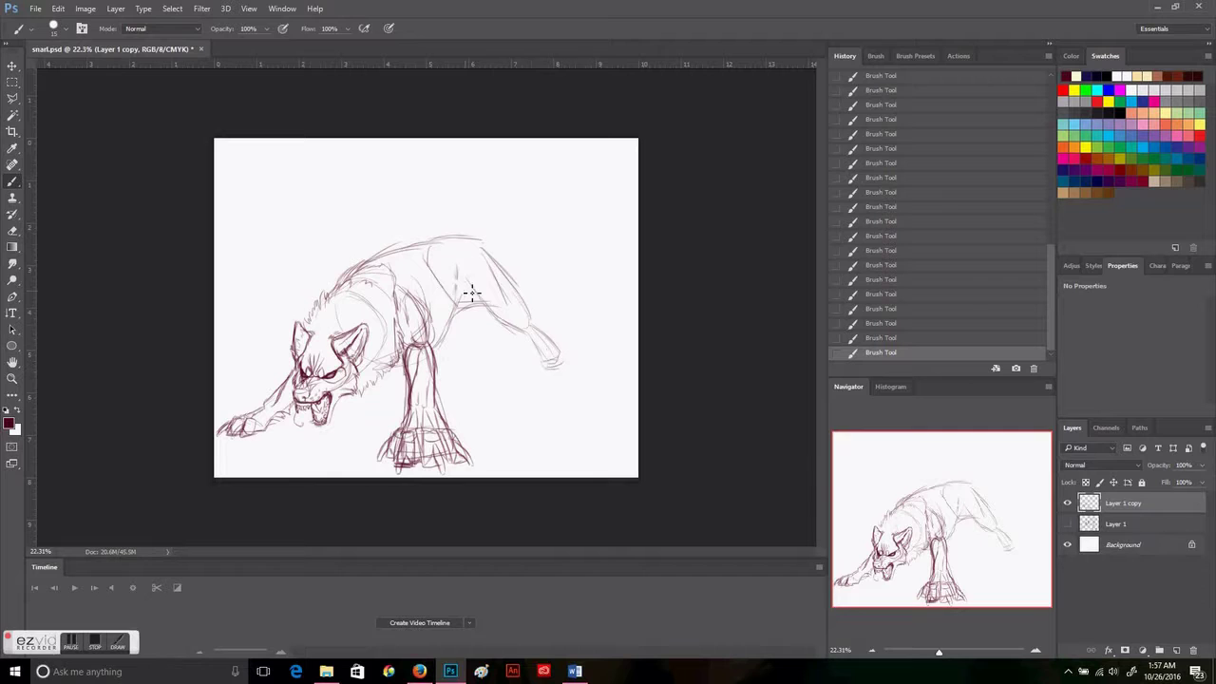
{"action": "left_click_drag", "start_coordinate": [491, 317], "coordinate": [459, 239]}
{"action": "mouse_move", "coordinate": [339, 294]}
{"action": "left_mouse_down"}
{"action": "mouse_move", "coordinate": [433, 380]}
{"action": "mouse_move", "coordinate": [421, 264]}
{"action": "left_mouse_up"}
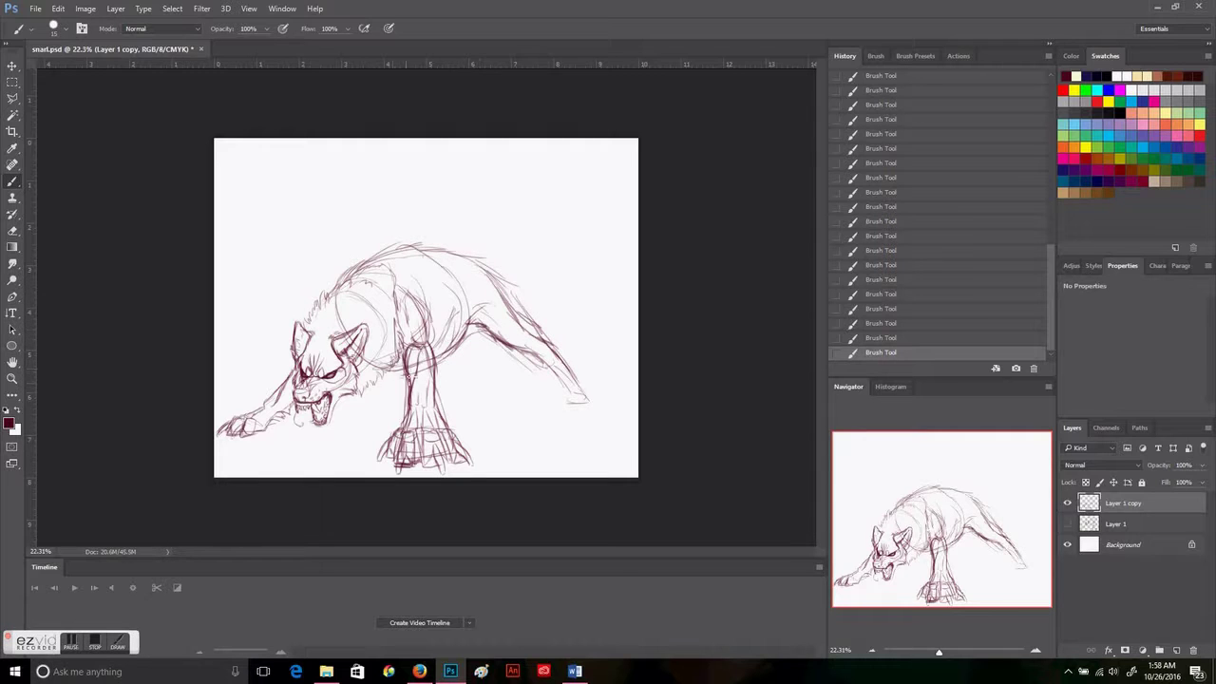
{"action": "left_click_drag", "start_coordinate": [575, 407], "coordinate": [374, 407]}
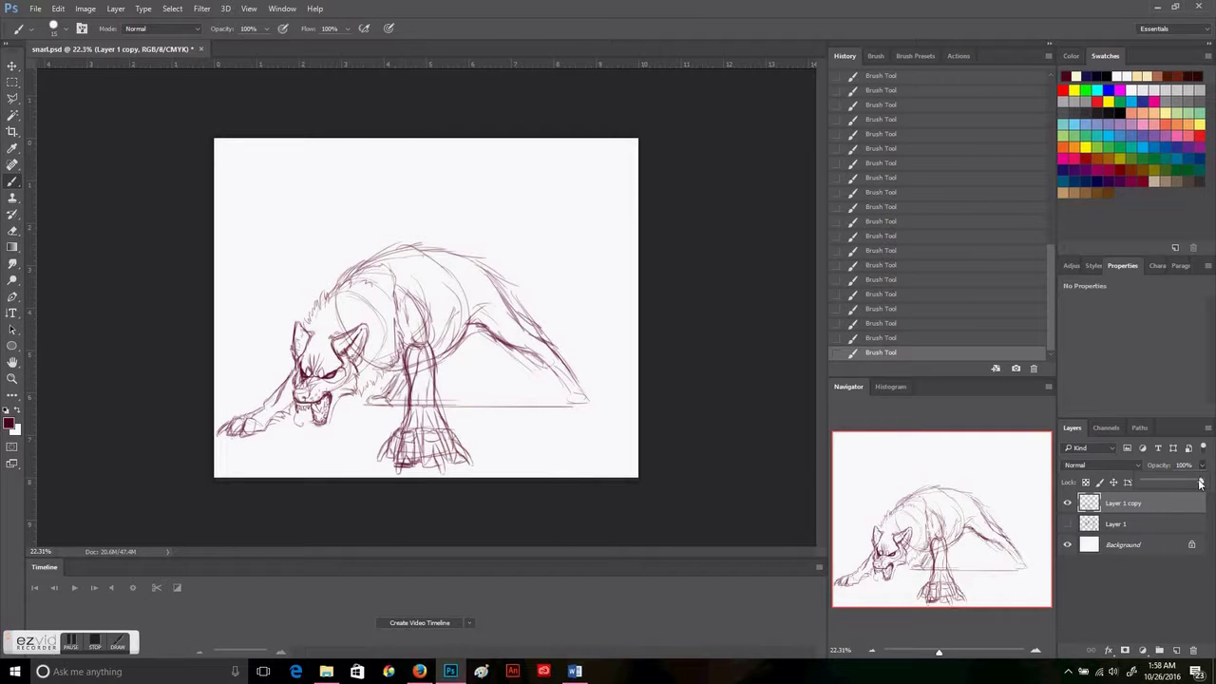
- Fade the copy layer to 48% opacity and draw darker head, back and hind-leg lines
{"action": "left_click_drag", "start_coordinate": [1200, 483], "coordinate": [1169, 487]}
{"action": "mouse_move", "coordinate": [327, 348]}
{"action": "left_mouse_down"}
{"action": "mouse_move", "coordinate": [387, 333]}
{"action": "mouse_move", "coordinate": [389, 264]}
{"action": "left_mouse_up"}
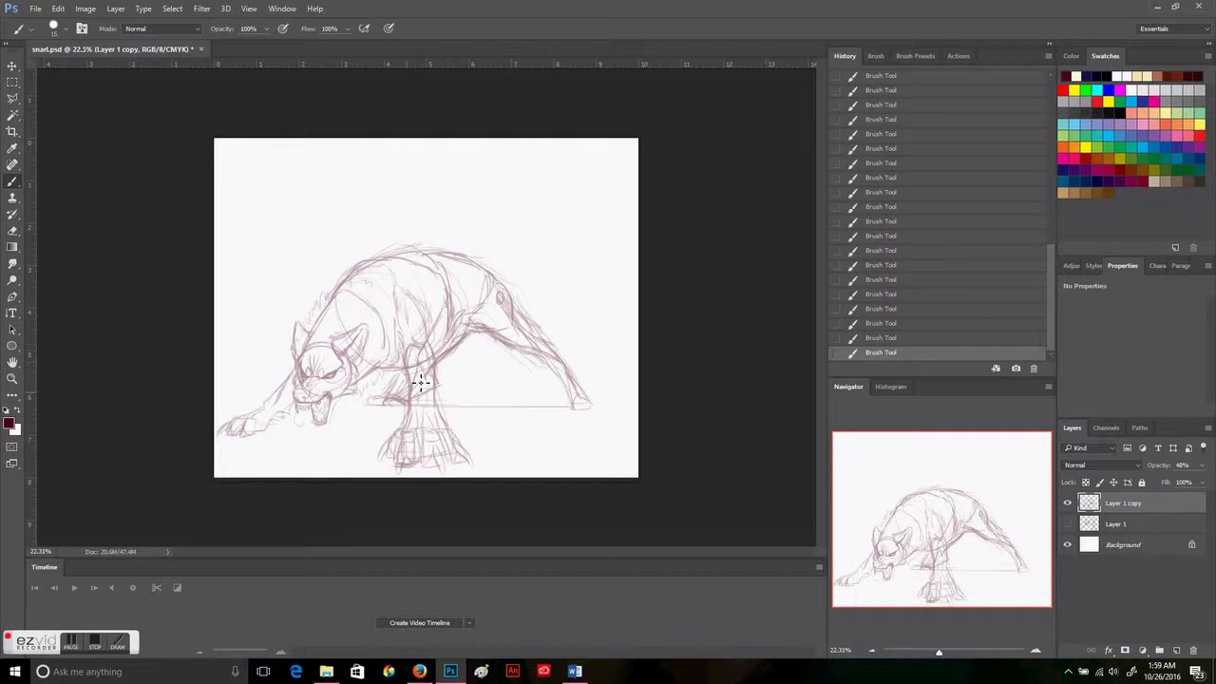
{"action": "left_click_drag", "start_coordinate": [504, 285], "coordinate": [540, 382]}
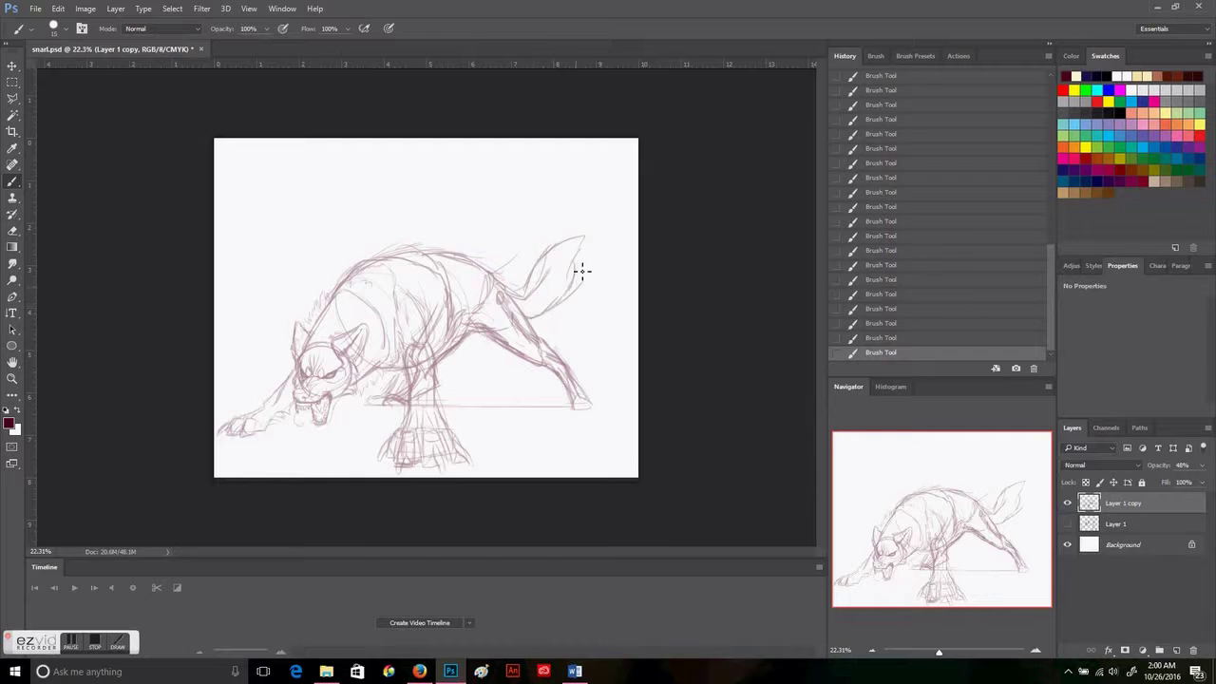
- Scale the copied sketch back up toward full size
{"action": "key", "text": "ctrl+v"}
{"action": "key", "text": "ctrl+t"}
{"action": "left_click_drag", "start_coordinate": [624, 239], "coordinate": [804, 98]}
- Apply the pending transform, then lasso and free-transform the standing front leg
{"action": "key", "text": "b"}
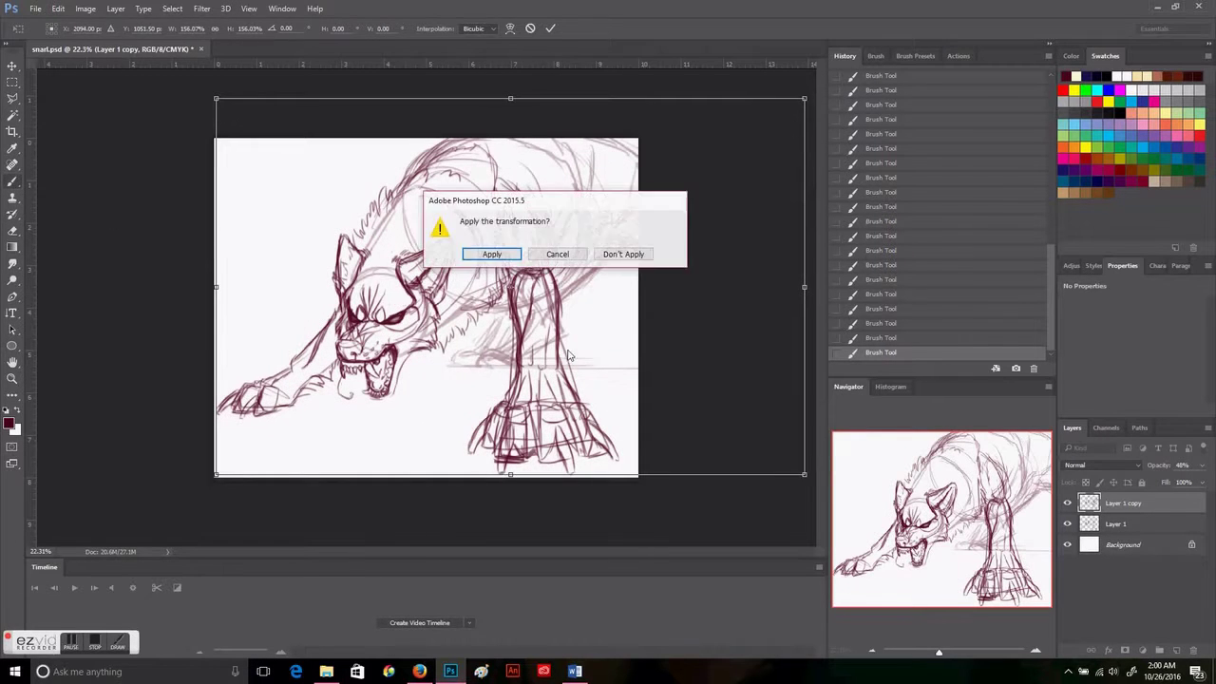
{"action": "key", "text": "Return"}
{"action": "left_click", "coordinate": [663, 170]}
{"action": "left_click", "coordinate": [533, 173]}
{"action": "key", "text": "ctrl+t"}
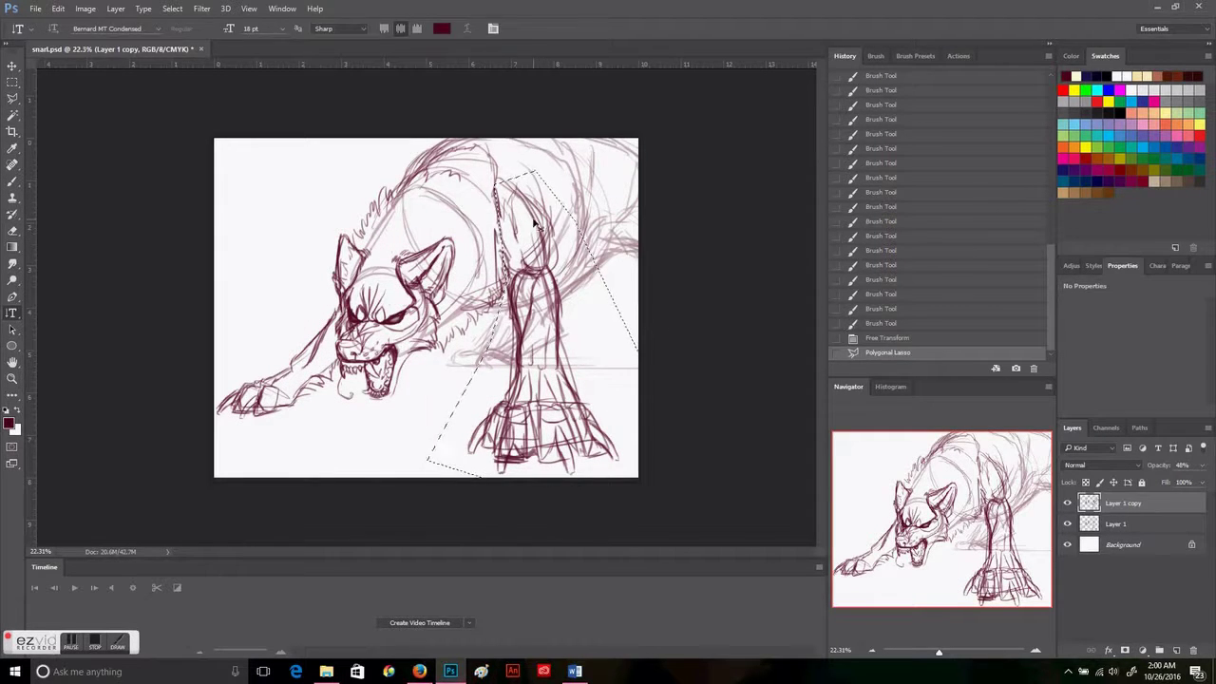
{"action": "key", "text": "Return"}
- Toggle a layer's visibility and cancel a second transform of the leg
{"action": "key", "text": "t"}
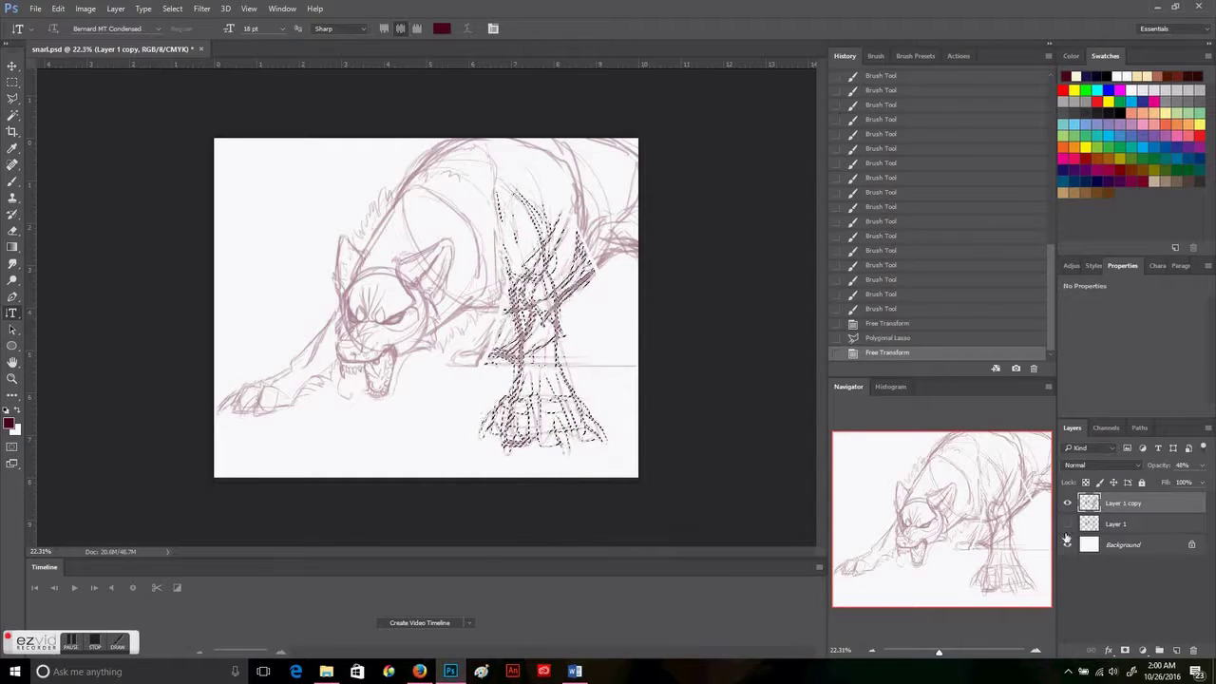
{"action": "left_click", "coordinate": [1067, 502]}
{"action": "key", "text": "ctrl+t"}
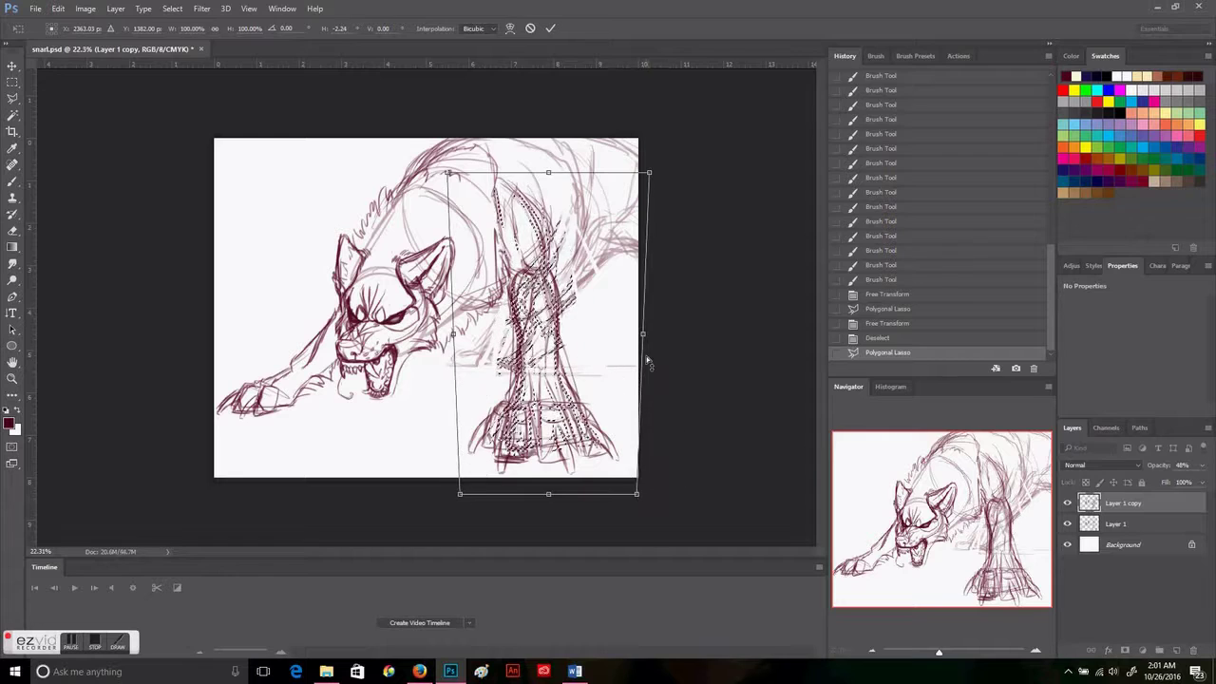
{"action": "key", "text": "Escape"}
- On the original Layer 1, scale the standing leg shorter and deselect
{"action": "left_click", "coordinate": [1115, 523]}
{"action": "key", "text": "ctrl+t"}
{"action": "right_click", "coordinate": [596, 422]}
{"action": "right_click", "coordinate": [562, 458]}
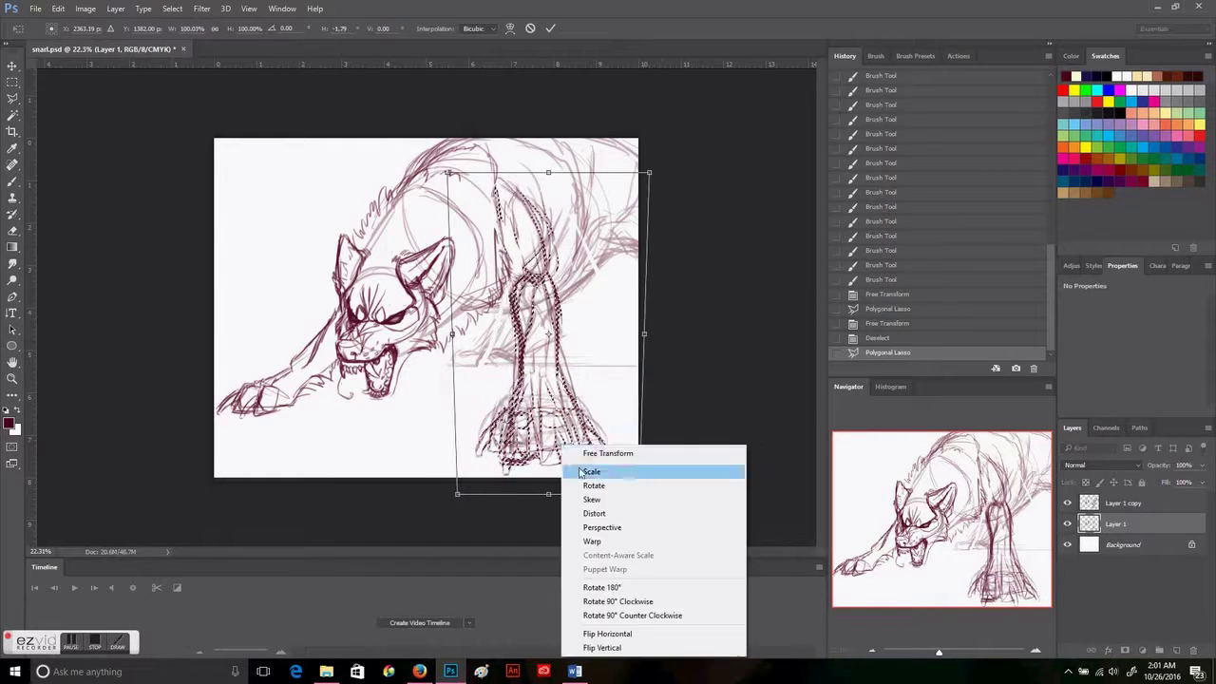
{"action": "left_click", "coordinate": [583, 478]}
{"action": "left_click_drag", "start_coordinate": [548, 502], "coordinate": [548, 472]}
{"action": "key", "text": "Return"}
{"action": "key", "text": "ctrl+d"}
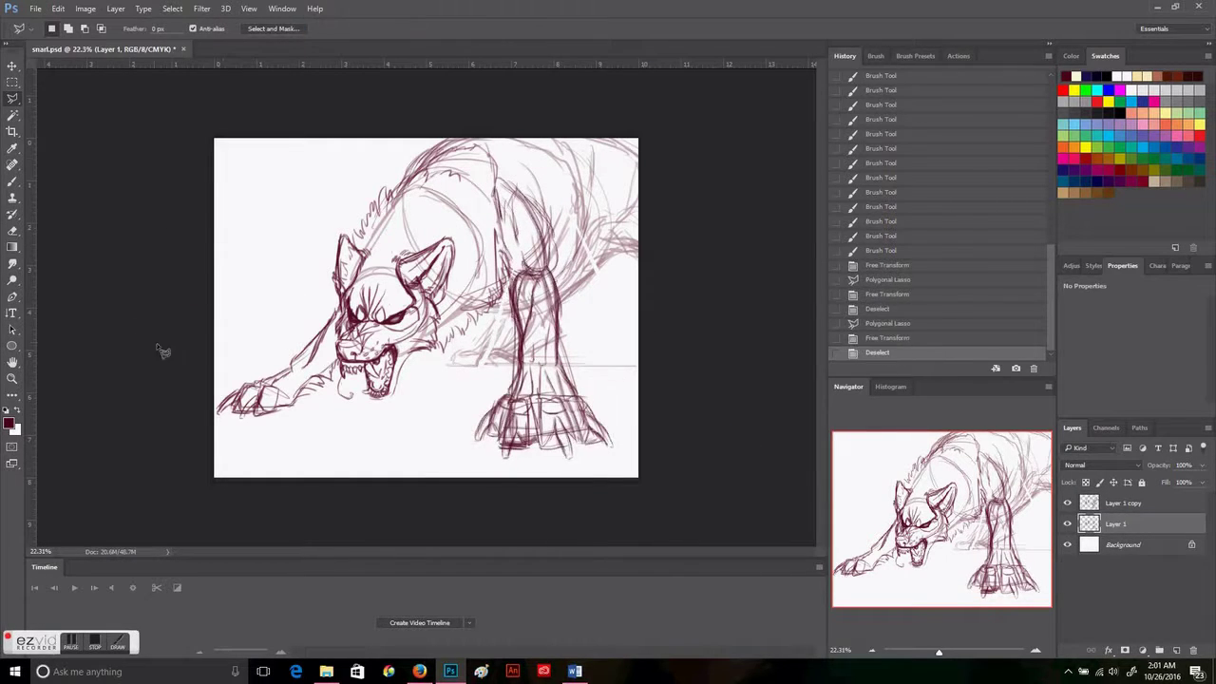
- Step back through History to undo the deselect, transform and lasso
{"action": "key", "text": "ctrl+alt+z"}
{"action": "key", "text": "ctrl+alt+z"}
{"action": "key", "text": "ctrl+alt+z"}
{"action": "key", "text": "ctrl+shift+z"}
{"action": "key", "text": "ctrl+shift+z"}
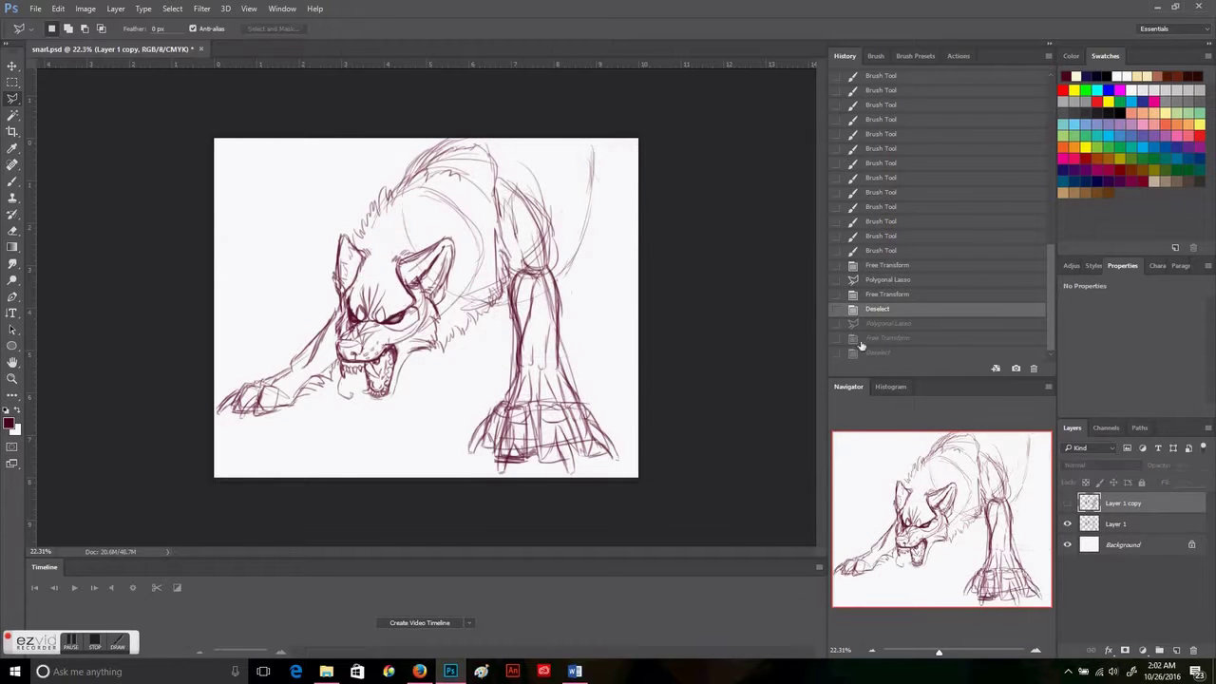
{"action": "key", "text": "ctrl+shift+z"}
- Brush a few more sketch and hatching strokes on the back and tail
{"action": "key", "text": "b"}
{"action": "left_click_drag", "start_coordinate": [531, 285], "coordinate": [513, 352]}
{"action": "mouse_move", "coordinate": [575, 304]}
{"action": "left_mouse_down"}
{"action": "mouse_move", "coordinate": [599, 252]}
{"action": "mouse_move", "coordinate": [636, 238]}
{"action": "left_mouse_up"}
{"action": "left_click_drag", "start_coordinate": [456, 361], "coordinate": [507, 356]}
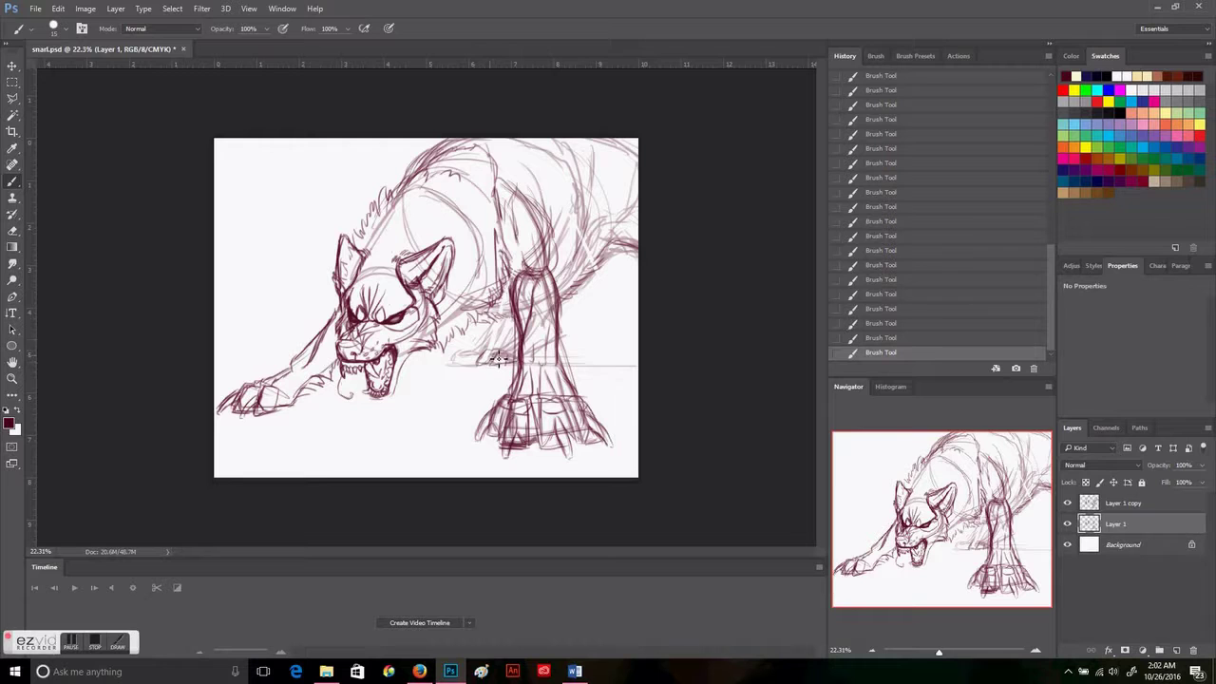
- Hide Layer 1 copy, fade Layer 1 to 66% opacity, and add a new layer
{"action": "left_click", "coordinate": [1067, 502]}
{"action": "left_click", "coordinate": [1067, 524]}
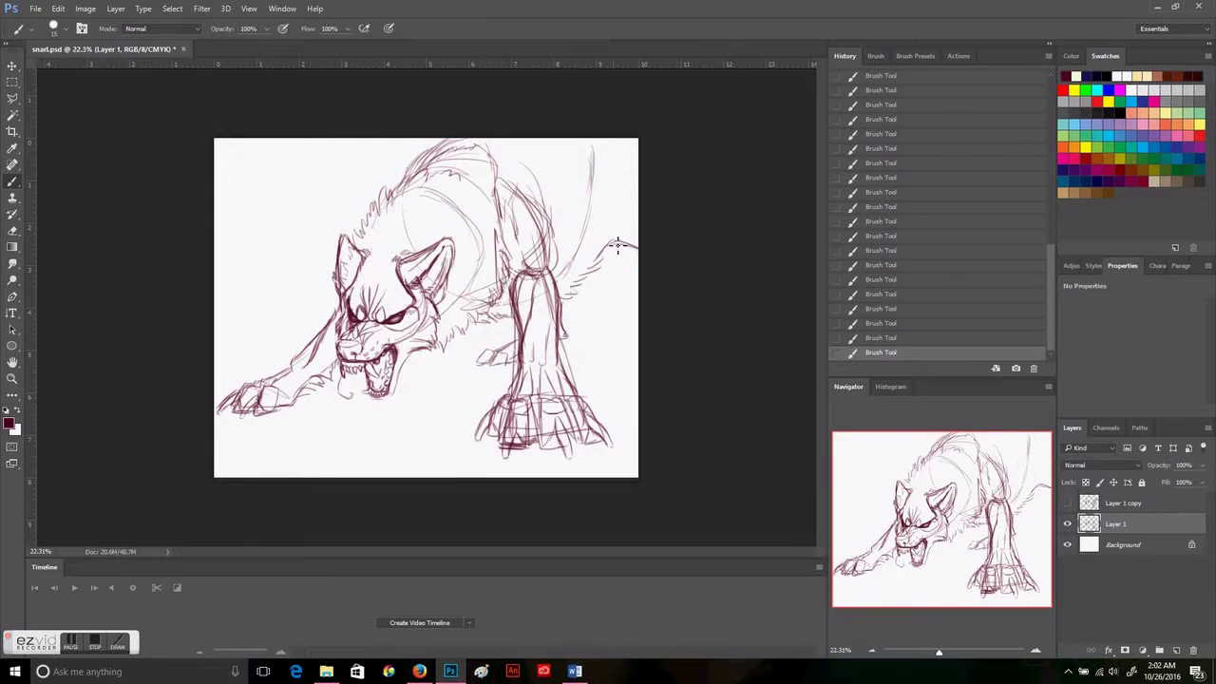
{"action": "left_click_drag", "start_coordinate": [1200, 484], "coordinate": [1180, 484]}
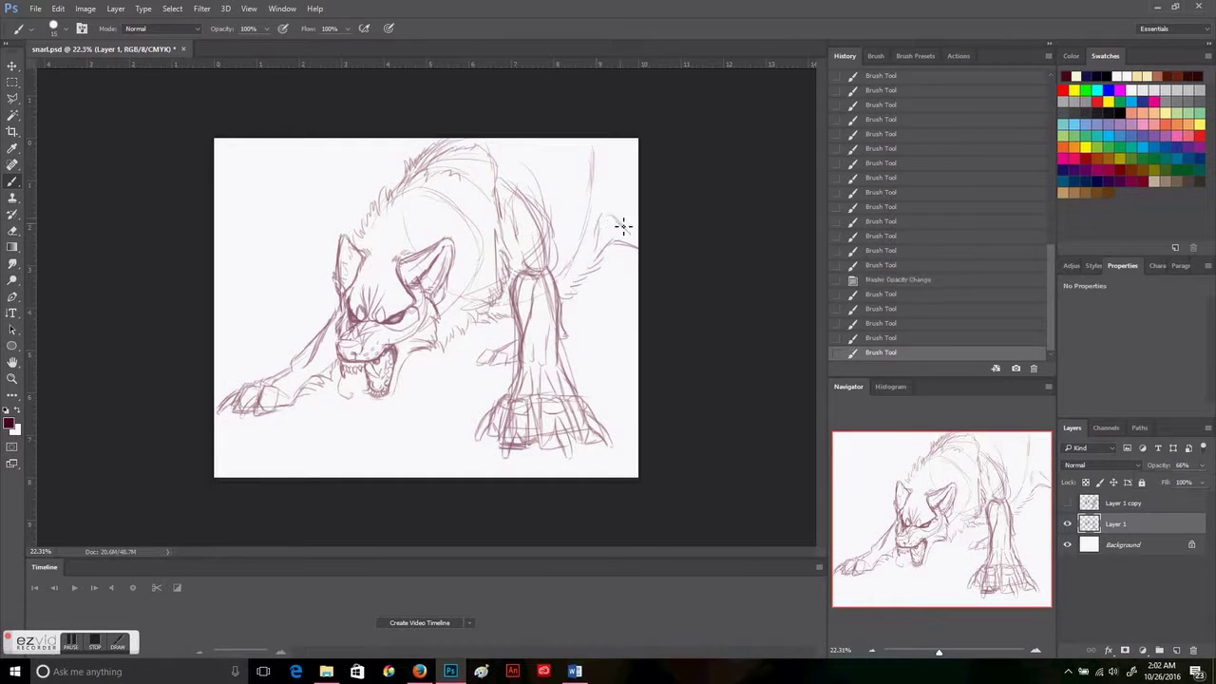
{"action": "left_click", "coordinate": [1176, 650]}
{"action": "scroll", "coordinate": [747, 470], "scroll_direction": "up", "scroll_amount": 5}
- Ink the right eye's outline, eyelids, iris and pupil, and make the sketch layer fainter
{"action": "left_click_drag", "start_coordinate": [952, 651], "coordinate": [958, 652]}
{"action": "mouse_move", "coordinate": [420, 302]}
{"action": "left_mouse_down"}
{"action": "mouse_move", "coordinate": [472, 297]}
{"action": "mouse_move", "coordinate": [598, 228]}
{"action": "left_mouse_up"}
{"action": "mouse_move", "coordinate": [465, 305]}
{"action": "left_mouse_down"}
{"action": "mouse_move", "coordinate": [536, 296]}
{"action": "mouse_move", "coordinate": [532, 270]}
{"action": "mouse_move", "coordinate": [581, 249]}
{"action": "mouse_move", "coordinate": [655, 187]}
{"action": "left_mouse_up"}
{"action": "left_click_drag", "start_coordinate": [656, 181], "coordinate": [623, 95]}
{"action": "left_click_drag", "start_coordinate": [623, 209], "coordinate": [680, 258]}
{"action": "left_click_drag", "start_coordinate": [479, 319], "coordinate": [627, 328]}
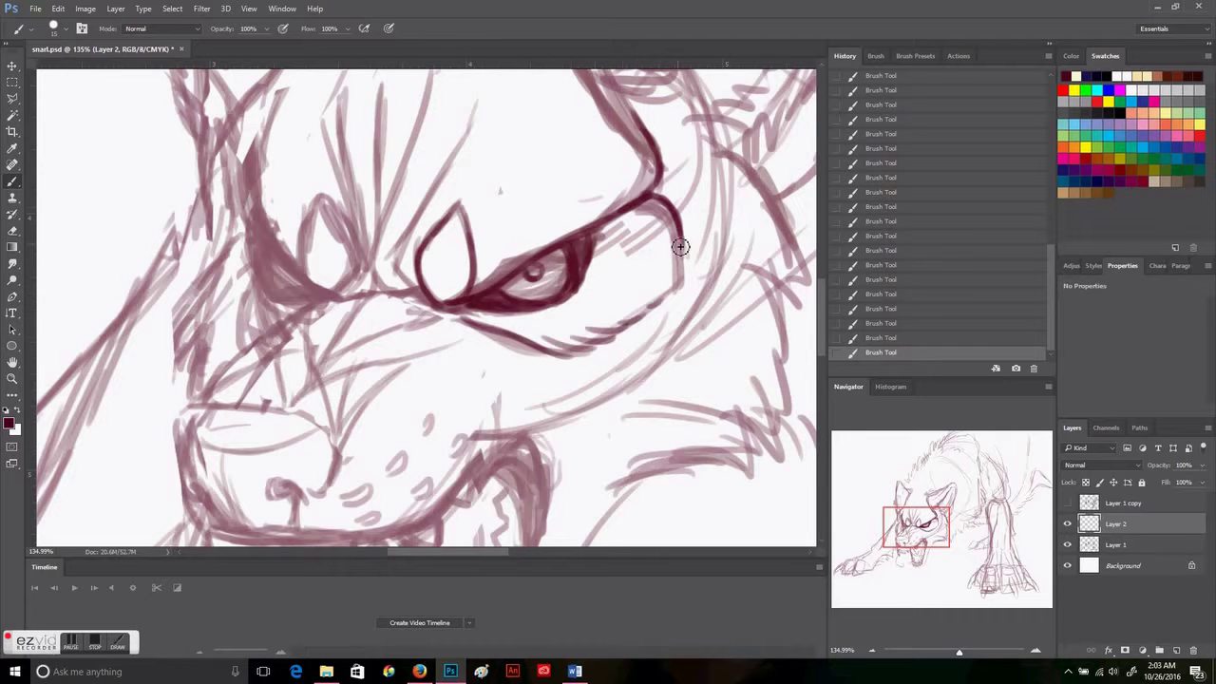
{"action": "left_click", "coordinate": [1115, 544]}
{"action": "left_click_drag", "start_coordinate": [1156, 464], "coordinate": [1131, 464]}
{"action": "left_click", "coordinate": [1115, 523]}
- Ink the brow lines, the crease between the eyes, and the left eye with its pupil
{"action": "left_click_drag", "start_coordinate": [427, 303], "coordinate": [472, 112]}
{"action": "left_click_drag", "start_coordinate": [414, 295], "coordinate": [380, 258]}
{"action": "mouse_move", "coordinate": [425, 139]}
{"action": "left_mouse_down"}
{"action": "mouse_move", "coordinate": [371, 271]}
{"action": "mouse_move", "coordinate": [321, 198]}
{"action": "mouse_move", "coordinate": [351, 220]}
{"action": "left_mouse_up"}
{"action": "left_click_drag", "start_coordinate": [340, 102], "coordinate": [359, 242]}
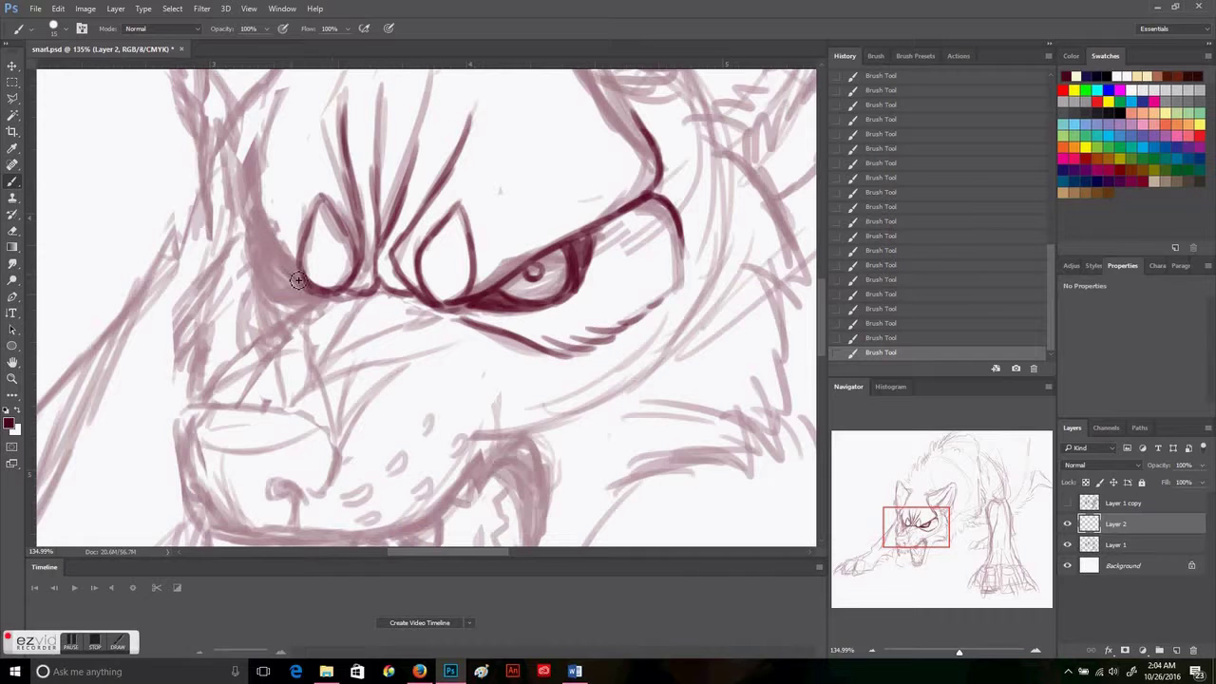
{"action": "mouse_move", "coordinate": [255, 152]}
{"action": "left_mouse_down"}
{"action": "mouse_move", "coordinate": [225, 250]}
{"action": "mouse_move", "coordinate": [266, 292]}
{"action": "mouse_move", "coordinate": [432, 267]}
{"action": "mouse_move", "coordinate": [414, 230]}
{"action": "mouse_move", "coordinate": [427, 248]}
{"action": "left_mouse_up"}
{"action": "left_click_drag", "start_coordinate": [670, 238], "coordinate": [677, 236]}
{"action": "left_click_drag", "start_coordinate": [384, 274], "coordinate": [373, 236]}
- Ink the snout and muzzle lines, erasing stray strokes on the snout
{"action": "mouse_move", "coordinate": [606, 268]}
{"action": "left_mouse_down"}
{"action": "mouse_move", "coordinate": [447, 285]}
{"action": "mouse_move", "coordinate": [433, 352]}
{"action": "mouse_move", "coordinate": [334, 366]}
{"action": "left_mouse_up"}
{"action": "mouse_move", "coordinate": [447, 327]}
{"action": "left_mouse_down"}
{"action": "mouse_move", "coordinate": [475, 409]}
{"action": "mouse_move", "coordinate": [507, 263]}
{"action": "mouse_move", "coordinate": [532, 252]}
{"action": "left_mouse_up"}
{"action": "left_click_drag", "start_coordinate": [475, 418], "coordinate": [608, 309]}
{"action": "mouse_move", "coordinate": [337, 366]}
{"action": "left_mouse_down"}
{"action": "mouse_move", "coordinate": [413, 286]}
{"action": "mouse_move", "coordinate": [342, 361]}
{"action": "left_mouse_up"}
{"action": "key", "text": "e"}
{"action": "mouse_move", "coordinate": [446, 308]}
{"action": "left_mouse_down"}
{"action": "mouse_move", "coordinate": [418, 347]}
{"action": "mouse_move", "coordinate": [454, 342]}
{"action": "mouse_move", "coordinate": [492, 297]}
{"action": "mouse_move", "coordinate": [408, 284]}
{"action": "mouse_move", "coordinate": [512, 306]}
{"action": "left_mouse_up"}
{"action": "key", "text": "b"}
- Outline the nose and curled nostril, and trace the lower jaw up to the cheek
{"action": "left_click_drag", "start_coordinate": [380, 313], "coordinate": [522, 318]}
{"action": "left_click_drag", "start_coordinate": [390, 332], "coordinate": [380, 307]}
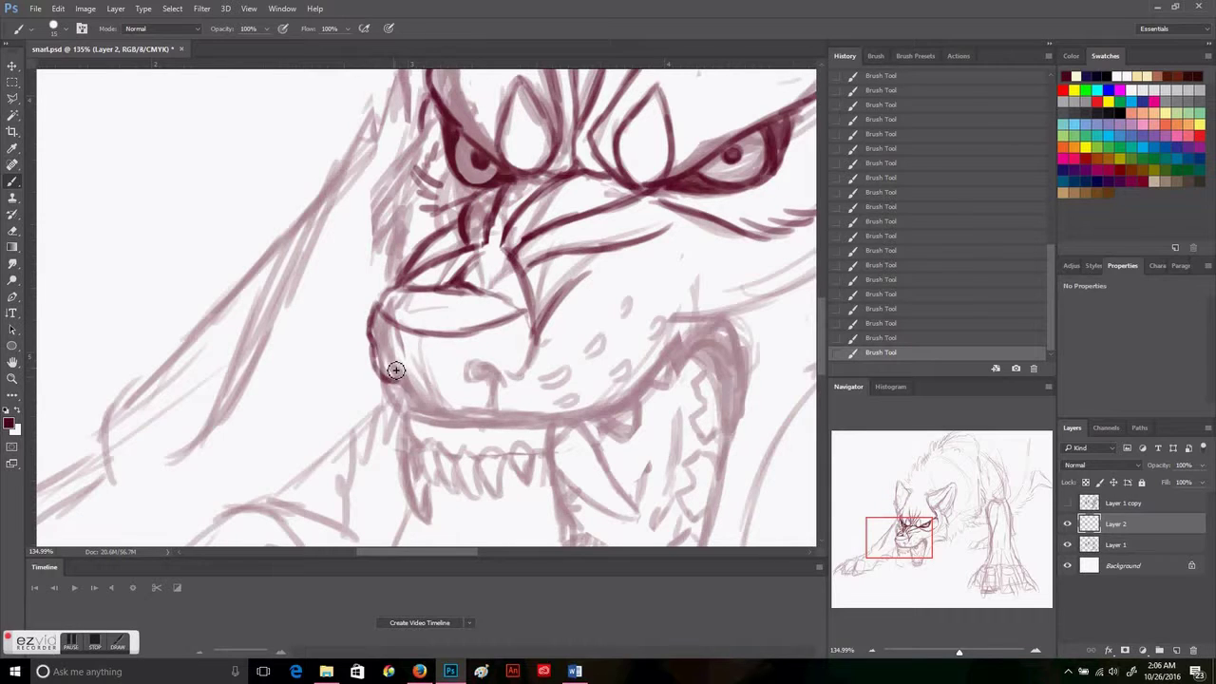
{"action": "left_click_drag", "start_coordinate": [440, 412], "coordinate": [493, 391]}
{"action": "left_click_drag", "start_coordinate": [478, 368], "coordinate": [508, 375]}
{"action": "mouse_move", "coordinate": [388, 389]}
{"action": "left_mouse_down"}
{"action": "mouse_move", "coordinate": [421, 421]}
{"action": "mouse_move", "coordinate": [630, 367]}
{"action": "mouse_move", "coordinate": [665, 380]}
{"action": "mouse_move", "coordinate": [721, 313]}
{"action": "left_mouse_up"}
{"action": "left_click_drag", "start_coordinate": [574, 280], "coordinate": [623, 261]}
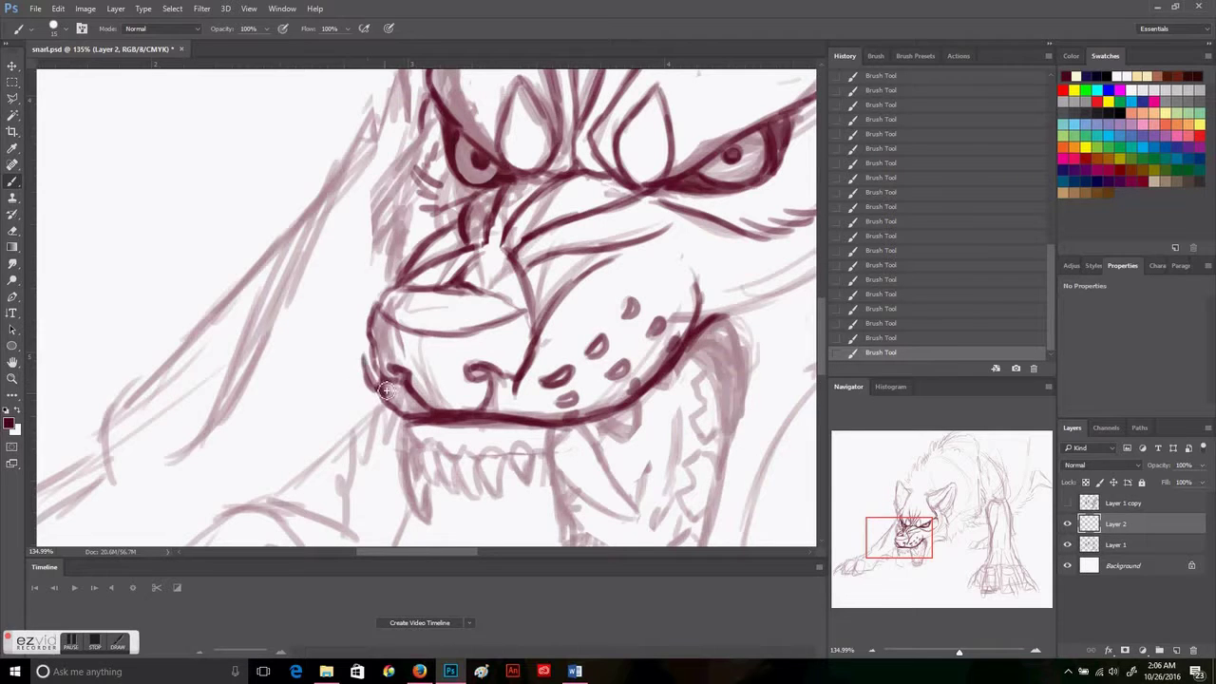
- Add whisker strokes and ink the fangs and the row of upper teeth
{"action": "left_click_drag", "start_coordinate": [292, 371], "coordinate": [337, 372]}
{"action": "left_click_drag", "start_coordinate": [318, 405], "coordinate": [349, 387]}
{"action": "scroll", "coordinate": [398, 409], "scroll_direction": "down", "scroll_amount": 5}
{"action": "left_click_drag", "start_coordinate": [483, 294], "coordinate": [480, 314]}
{"action": "left_click_drag", "start_coordinate": [443, 276], "coordinate": [450, 309]}
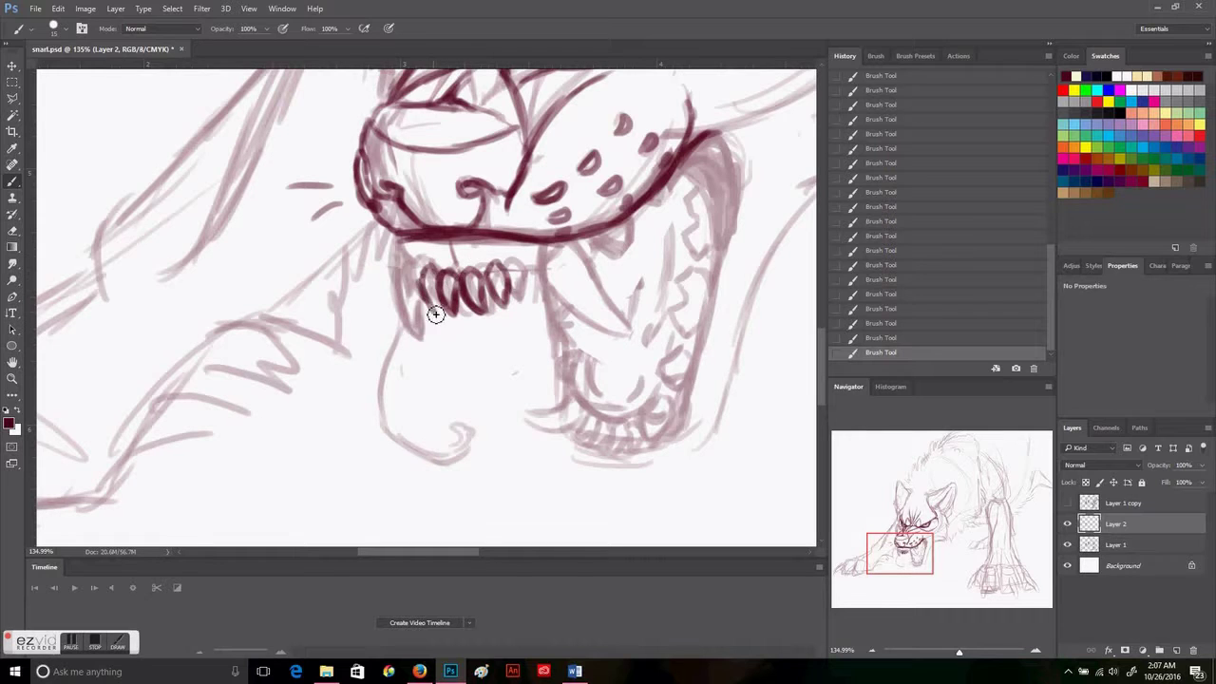
{"action": "left_click_drag", "start_coordinate": [549, 285], "coordinate": [634, 337]}
{"action": "left_click_drag", "start_coordinate": [570, 239], "coordinate": [619, 318]}
{"action": "left_click_drag", "start_coordinate": [589, 268], "coordinate": [637, 337]}
{"action": "left_click_drag", "start_coordinate": [549, 285], "coordinate": [613, 328]}
{"action": "left_click_drag", "start_coordinate": [404, 236], "coordinate": [422, 344]}
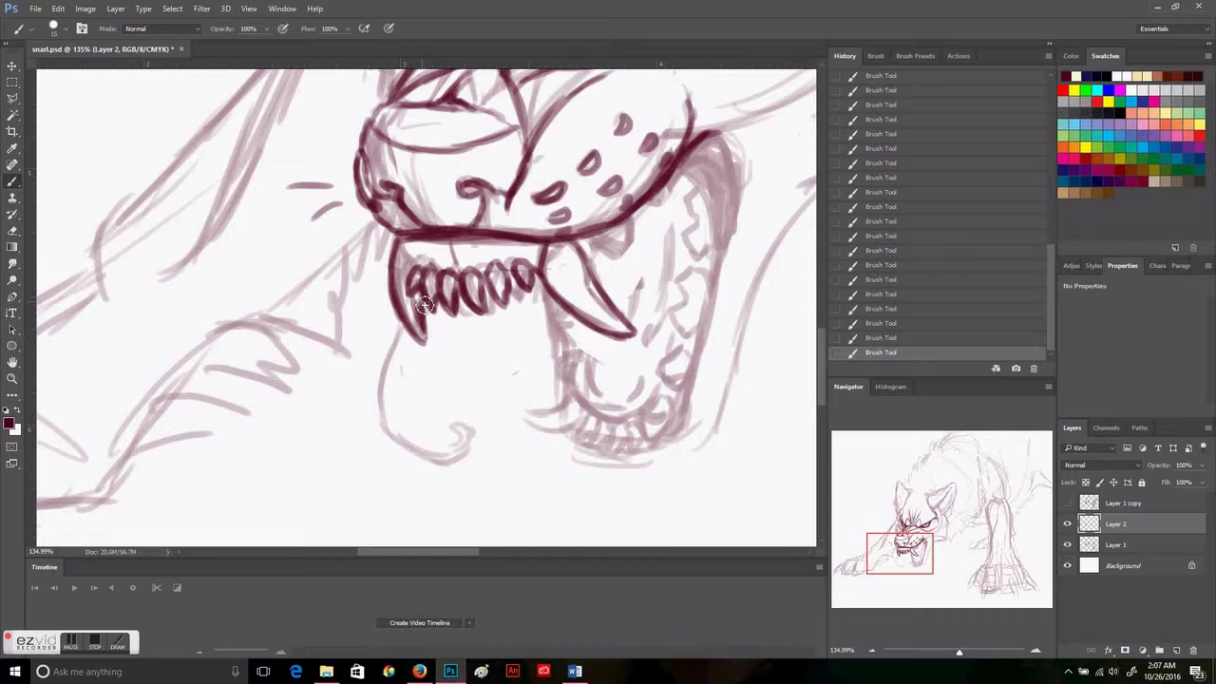
- Ink both sides and inner lines of the lower jaw down to the chin
{"action": "left_click_drag", "start_coordinate": [619, 249], "coordinate": [486, 198]}
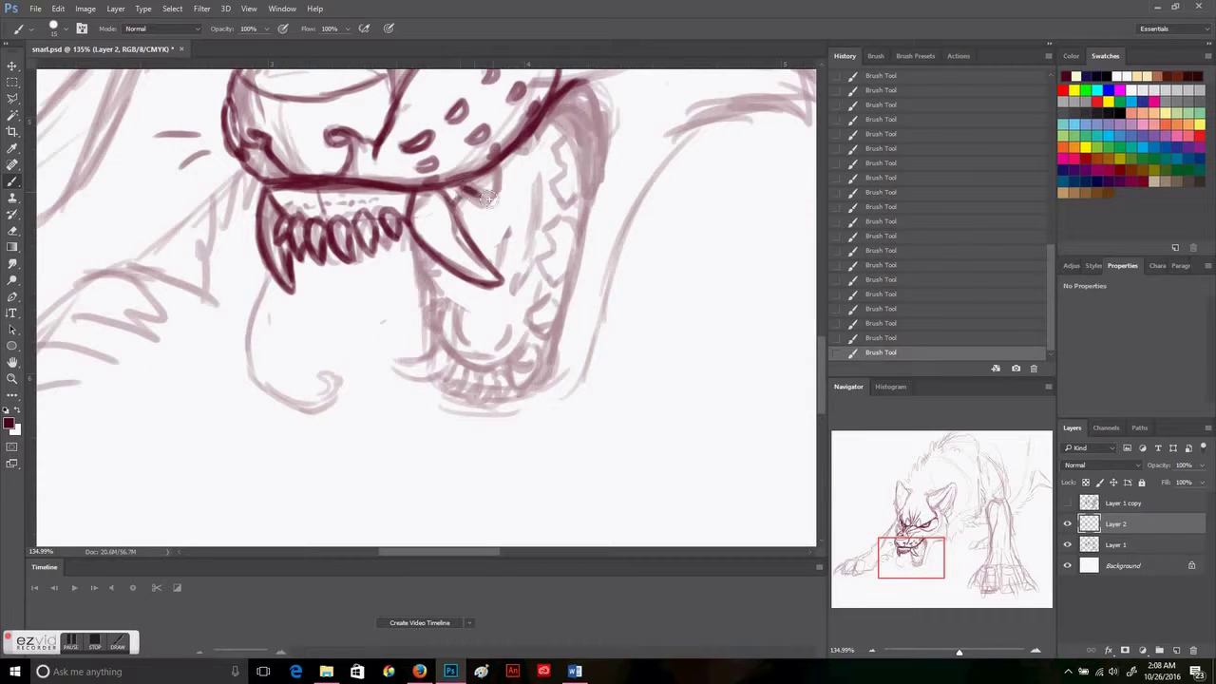
{"action": "scroll", "coordinate": [533, 144], "scroll_direction": "up", "scroll_amount": 2}
{"action": "mouse_move", "coordinate": [568, 171]}
{"action": "left_mouse_down"}
{"action": "mouse_move", "coordinate": [591, 299]}
{"action": "mouse_move", "coordinate": [549, 454]}
{"action": "left_mouse_up"}
{"action": "left_click_drag", "start_coordinate": [444, 330], "coordinate": [492, 446]}
{"action": "left_click_drag", "start_coordinate": [454, 381], "coordinate": [518, 399]}
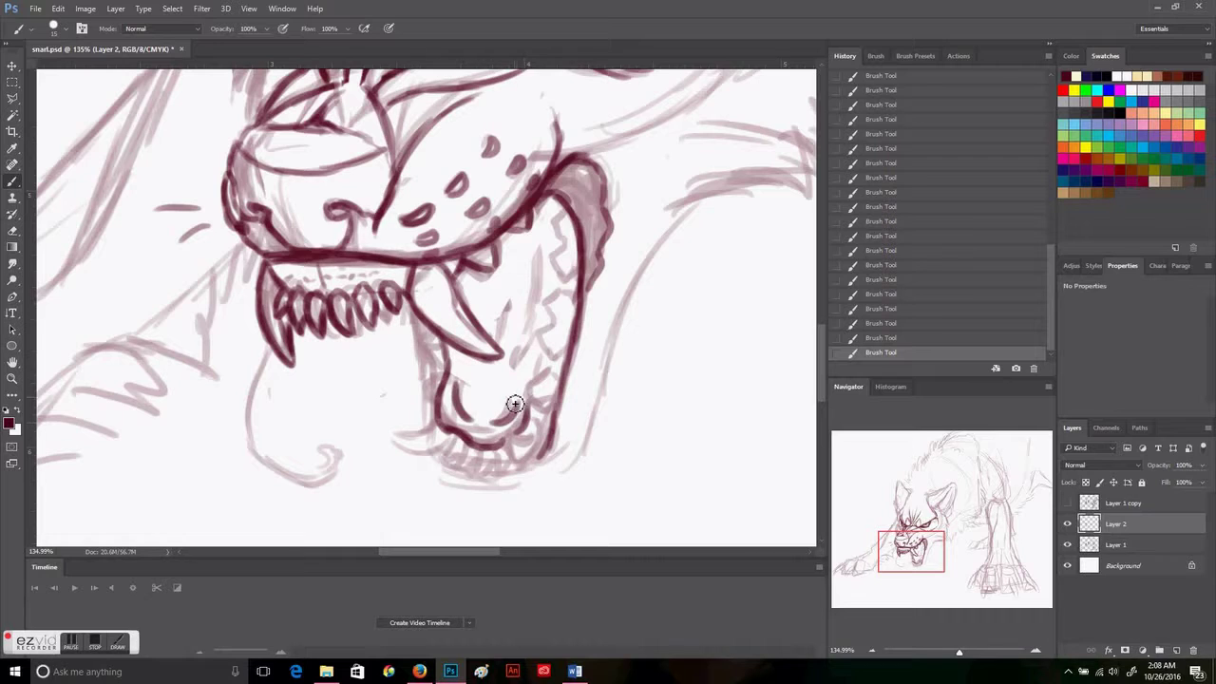
{"action": "left_click_drag", "start_coordinate": [534, 262], "coordinate": [508, 418]}
{"action": "left_click_drag", "start_coordinate": [412, 302], "coordinate": [428, 429]}
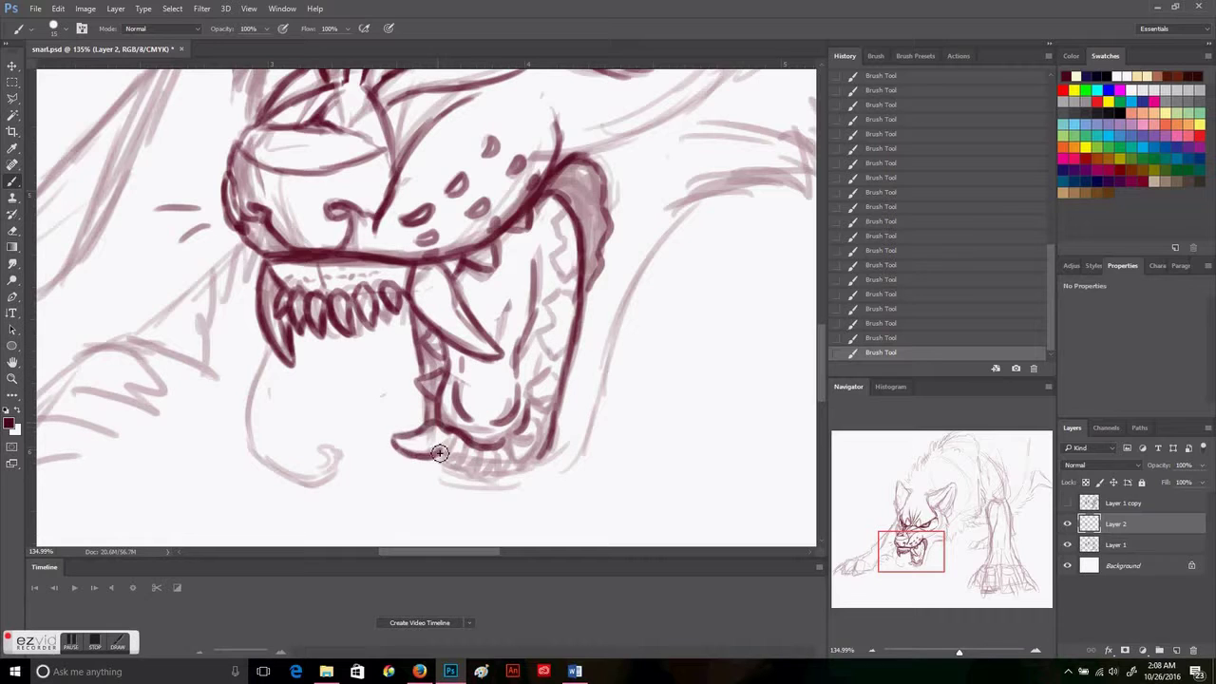
{"action": "mouse_move", "coordinate": [516, 430]}
{"action": "left_mouse_down"}
{"action": "mouse_move", "coordinate": [536, 428]}
{"action": "mouse_move", "coordinate": [550, 362]}
{"action": "left_mouse_up"}
- Ink the zigzag inner teeth, thicken the chin outline, and add neck and mouth lines
{"action": "left_click_drag", "start_coordinate": [571, 280], "coordinate": [564, 211]}
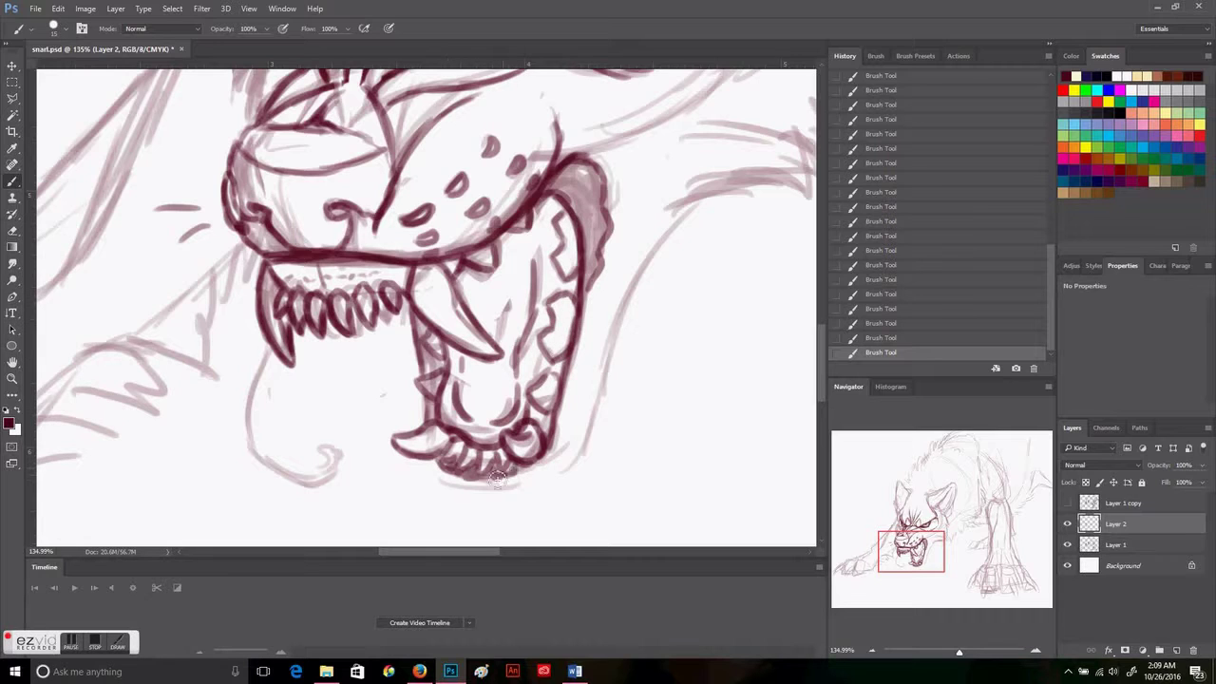
{"action": "left_click_drag", "start_coordinate": [497, 480], "coordinate": [549, 437]}
{"action": "mouse_move", "coordinate": [490, 481]}
{"action": "left_mouse_down"}
{"action": "mouse_move", "coordinate": [568, 398]}
{"action": "mouse_move", "coordinate": [570, 171]}
{"action": "mouse_move", "coordinate": [600, 280]}
{"action": "mouse_move", "coordinate": [600, 408]}
{"action": "mouse_move", "coordinate": [702, 205]}
{"action": "left_mouse_up"}
{"action": "left_click_drag", "start_coordinate": [271, 351], "coordinate": [319, 479]}
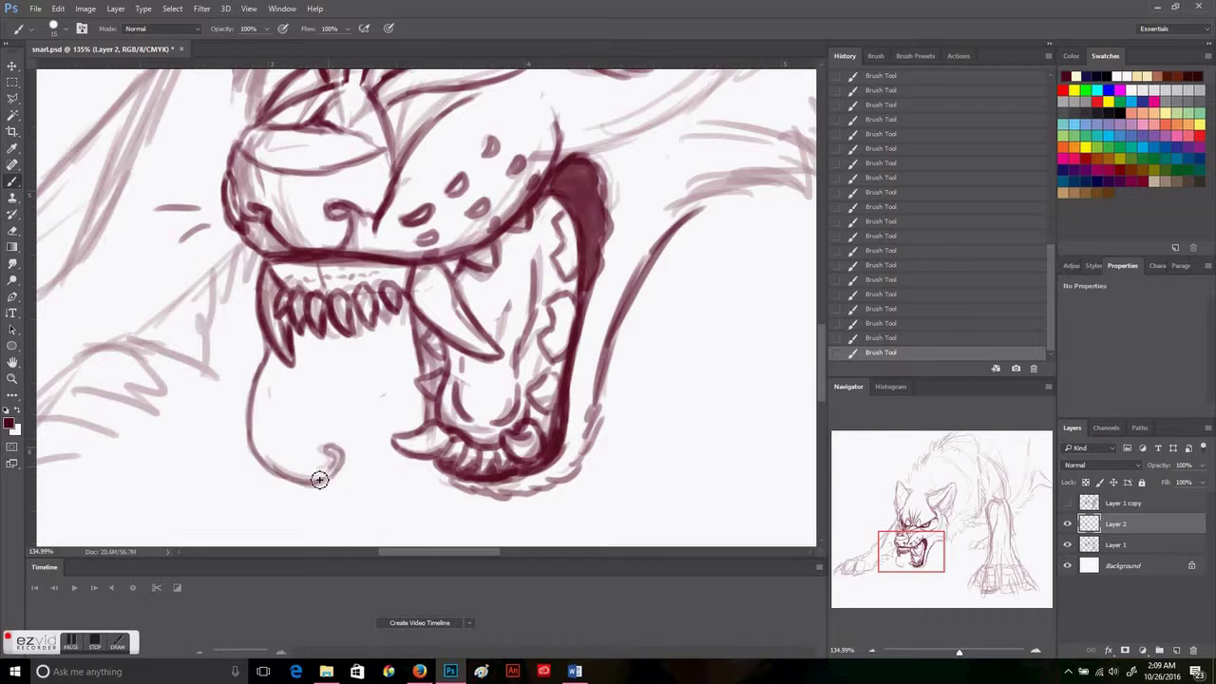
{"action": "left_click_drag", "start_coordinate": [494, 249], "coordinate": [555, 310]}
{"action": "left_click_drag", "start_coordinate": [532, 289], "coordinate": [508, 349]}
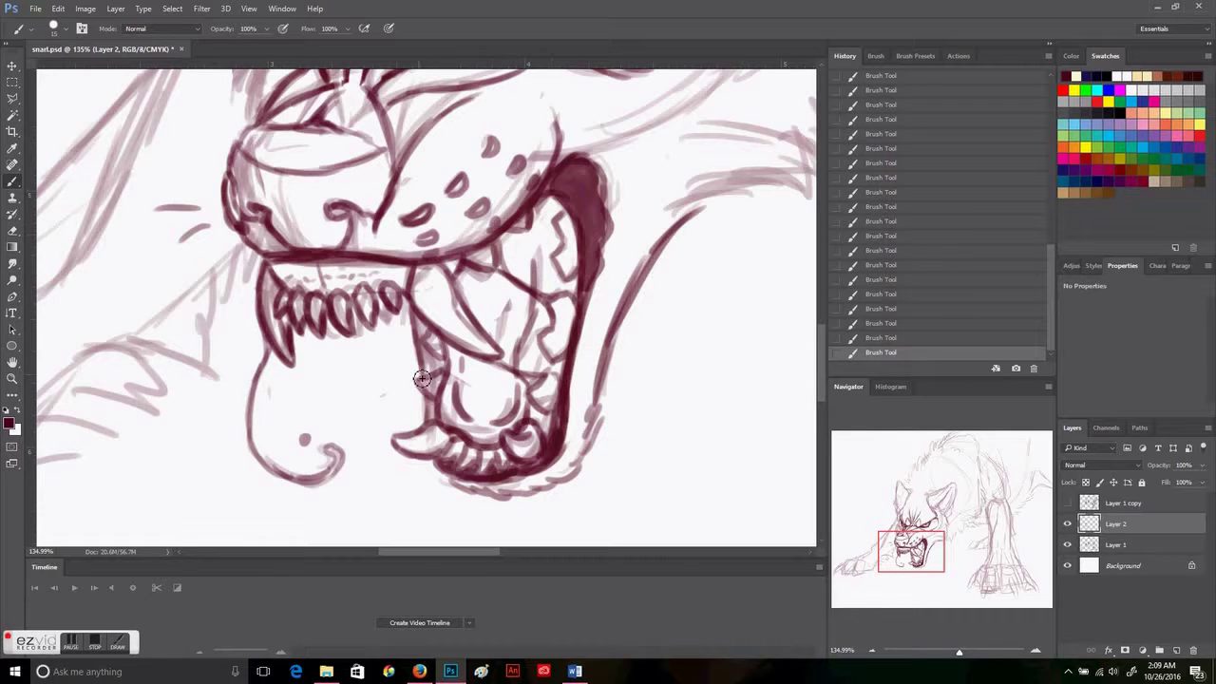
{"action": "left_click_drag", "start_coordinate": [561, 518], "coordinate": [602, 497]}
- Hatch fur strokes along the neck, jaw and the muzzle's left edge
{"action": "left_click_drag", "start_coordinate": [608, 200], "coordinate": [379, 446]}
{"action": "mouse_move", "coordinate": [427, 385]}
{"action": "left_mouse_down"}
{"action": "mouse_move", "coordinate": [537, 358]}
{"action": "mouse_move", "coordinate": [588, 180]}
{"action": "left_mouse_up"}
{"action": "left_click_drag", "start_coordinate": [479, 437], "coordinate": [582, 404]}
{"action": "left_click_drag", "start_coordinate": [612, 442], "coordinate": [674, 252]}
{"action": "left_click_drag", "start_coordinate": [266, 304], "coordinate": [684, 304]}
{"action": "left_click_drag", "start_coordinate": [480, 201], "coordinate": [418, 391]}
- Ink a curve down the muzzle's left edge and strokes near the brow
{"action": "left_click_drag", "start_coordinate": [559, 183], "coordinate": [445, 440]}
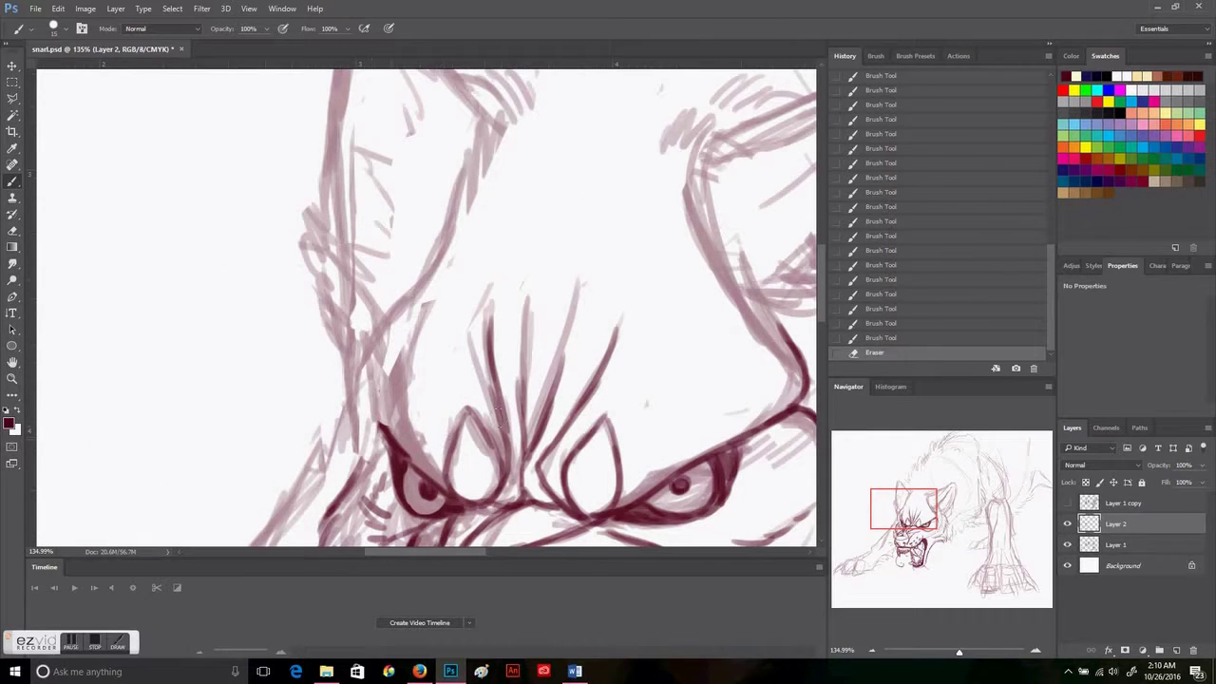
{"action": "left_click_drag", "start_coordinate": [361, 427], "coordinate": [451, 238]}
{"action": "left_click_drag", "start_coordinate": [479, 119], "coordinate": [556, 95]}
{"action": "left_click_drag", "start_coordinate": [779, 494], "coordinate": [466, 133]}
- Outline the first ear's outer edge up to its tip
{"action": "left_click_drag", "start_coordinate": [237, 214], "coordinate": [377, 409]}
{"action": "left_click_drag", "start_coordinate": [237, 214], "coordinate": [377, 408]}
{"action": "mouse_move", "coordinate": [380, 490]}
{"action": "left_mouse_down"}
{"action": "mouse_move", "coordinate": [348, 339]}
{"action": "mouse_move", "coordinate": [421, 120]}
{"action": "mouse_move", "coordinate": [524, 207]}
{"action": "mouse_move", "coordinate": [575, 226]}
{"action": "left_mouse_up"}
{"action": "left_click_drag", "start_coordinate": [665, 332], "coordinate": [308, 333]}
- Ink the other ear's outer and inner lines and hatch fur across it
{"action": "left_click_drag", "start_coordinate": [494, 380], "coordinate": [418, 432]}
{"action": "mouse_move", "coordinate": [447, 389]}
{"action": "left_mouse_down"}
{"action": "mouse_move", "coordinate": [541, 265]}
{"action": "mouse_move", "coordinate": [645, 204]}
{"action": "left_mouse_up"}
{"action": "left_click_drag", "start_coordinate": [344, 259], "coordinate": [651, 133]}
{"action": "mouse_move", "coordinate": [570, 380]}
{"action": "left_mouse_down"}
{"action": "mouse_move", "coordinate": [532, 285]}
{"action": "mouse_move", "coordinate": [580, 309]}
{"action": "left_mouse_up"}
{"action": "left_click_drag", "start_coordinate": [680, 114], "coordinate": [631, 333]}
{"action": "left_click_drag", "start_coordinate": [537, 437], "coordinate": [624, 307]}
{"action": "mouse_move", "coordinate": [465, 380]}
{"action": "left_mouse_down"}
{"action": "mouse_move", "coordinate": [597, 321]}
{"action": "mouse_move", "coordinate": [627, 166]}
{"action": "left_mouse_up"}
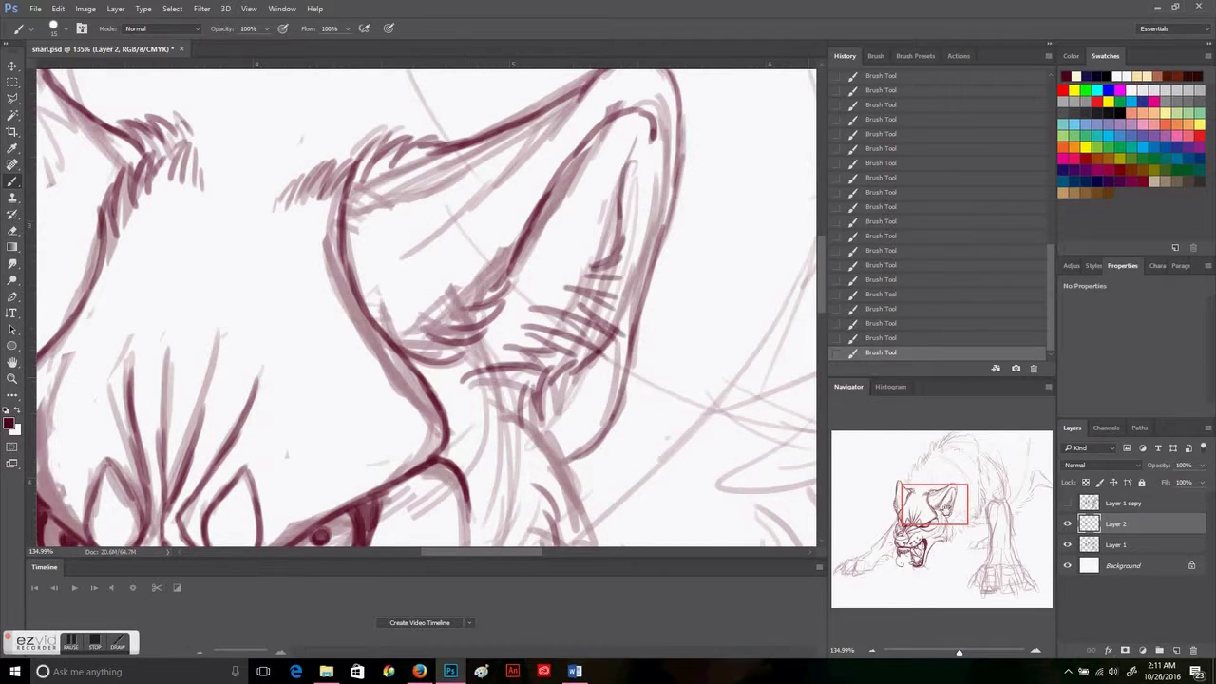
{"action": "left_click_drag", "start_coordinate": [399, 276], "coordinate": [532, 161]}
- Draw fur strokes on the cheek beside the eye
{"action": "left_click_drag", "start_coordinate": [485, 323], "coordinate": [570, 223]}
{"action": "left_click_drag", "start_coordinate": [931, 503], "coordinate": [949, 528]}
{"action": "left_click_drag", "start_coordinate": [408, 380], "coordinate": [503, 280]}
{"action": "mouse_move", "coordinate": [516, 331]}
{"action": "left_mouse_down"}
{"action": "mouse_move", "coordinate": [608, 209]}
{"action": "mouse_move", "coordinate": [788, 133]}
{"action": "left_mouse_up"}
{"action": "mouse_move", "coordinate": [950, 528]}
{"action": "left_mouse_down"}
{"action": "mouse_move", "coordinate": [926, 513]}
{"action": "mouse_move", "coordinate": [958, 595]}
{"action": "left_mouse_up"}
- Ink jagged fur along the back and strokes on the shoulder
{"action": "scroll", "coordinate": [380, 380], "scroll_direction": "down", "scroll_amount": 5}
{"action": "mouse_move", "coordinate": [333, 295]}
{"action": "left_mouse_down"}
{"action": "mouse_move", "coordinate": [393, 231]}
{"action": "mouse_move", "coordinate": [449, 122]}
{"action": "mouse_move", "coordinate": [524, 89]}
{"action": "left_mouse_up"}
{"action": "left_click_drag", "start_coordinate": [802, 409], "coordinate": [712, 396]}
{"action": "mouse_move", "coordinate": [570, 380]}
{"action": "left_mouse_down"}
{"action": "mouse_move", "coordinate": [595, 298]}
{"action": "mouse_move", "coordinate": [591, 187]}
{"action": "left_mouse_up"}
- Ink the left and right contours of the standing front leg
{"action": "left_click_drag", "start_coordinate": [942, 435], "coordinate": [949, 477]}
{"action": "mouse_move", "coordinate": [563, 278]}
{"action": "left_mouse_down"}
{"action": "mouse_move", "coordinate": [624, 173]}
{"action": "mouse_move", "coordinate": [665, 306]}
{"action": "mouse_move", "coordinate": [656, 209]}
{"action": "left_mouse_up"}
{"action": "left_click_drag", "start_coordinate": [624, 167], "coordinate": [570, 364]}
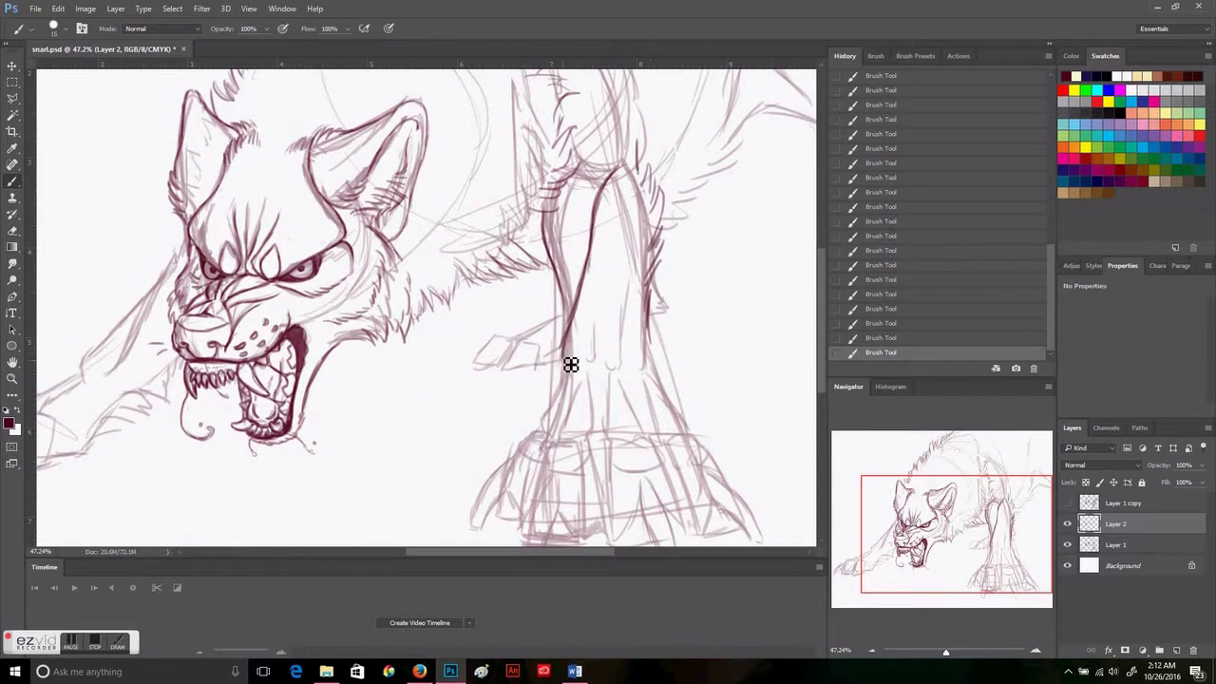
{"action": "left_click_drag", "start_coordinate": [966, 519], "coordinate": [966, 533]}
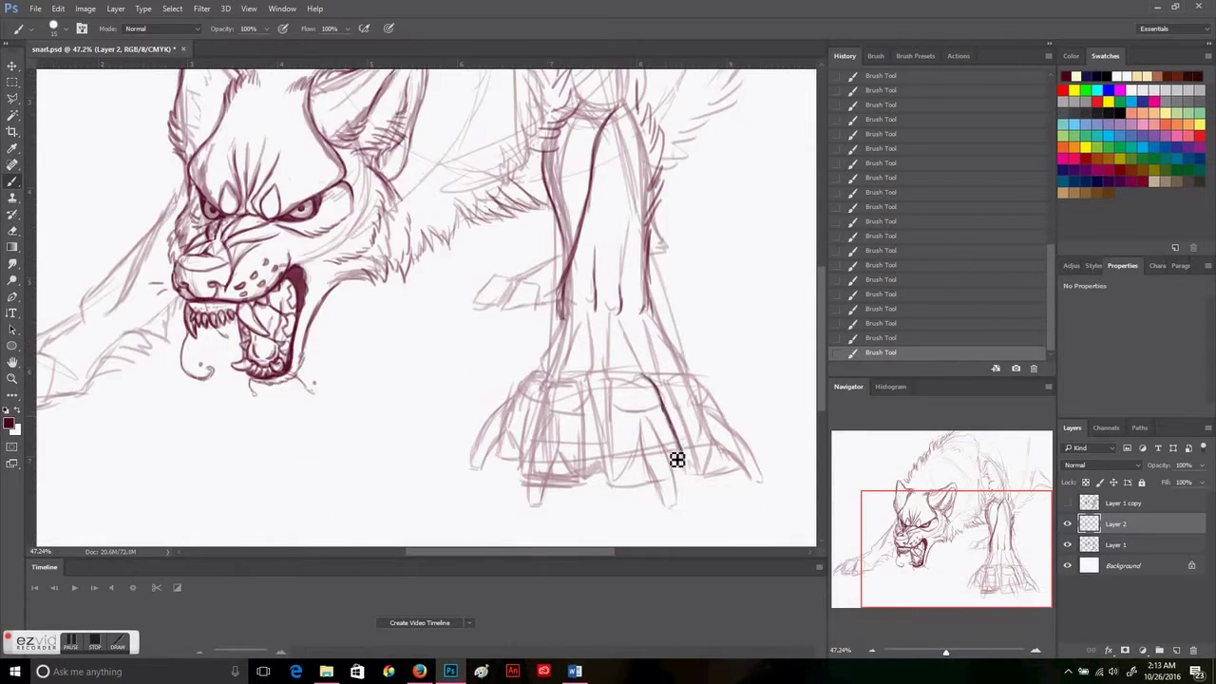
{"action": "scroll", "coordinate": [599, 361], "scroll_direction": "up", "scroll_amount": 3}
{"action": "scroll", "coordinate": [637, 271], "scroll_direction": "up", "scroll_amount": 2}
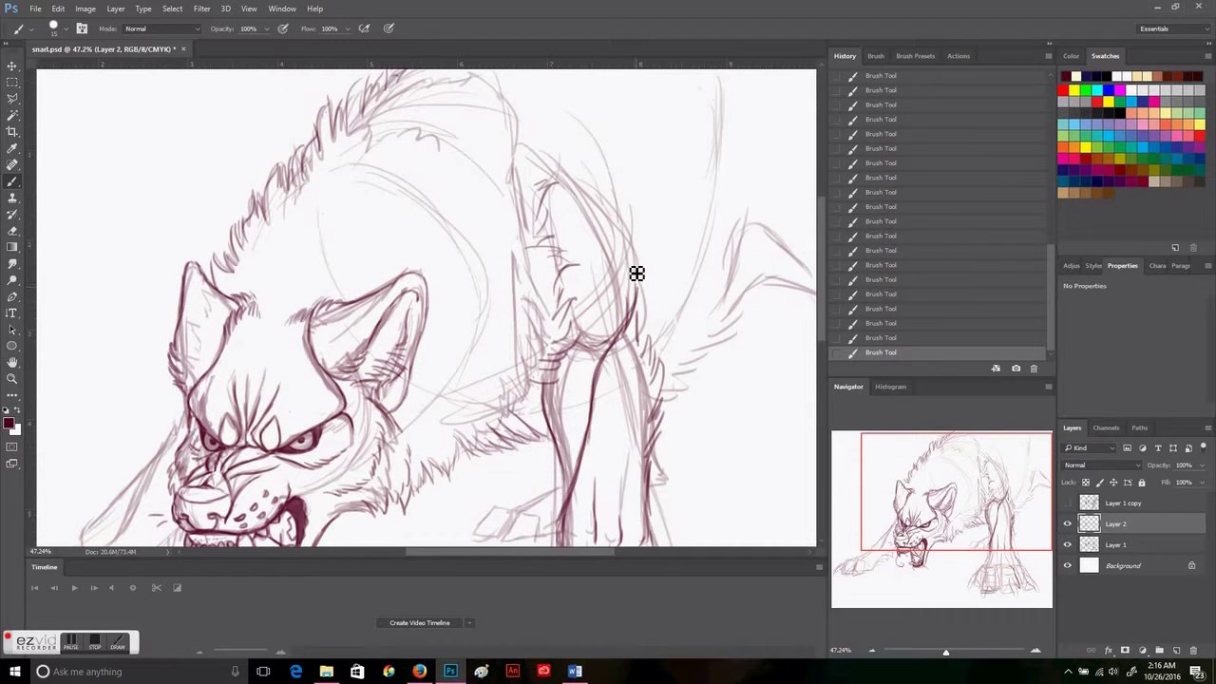
{"action": "left_click_drag", "start_coordinate": [636, 125], "coordinate": [654, 347]}
{"action": "scroll", "coordinate": [649, 314], "scroll_direction": "down", "scroll_amount": 5}
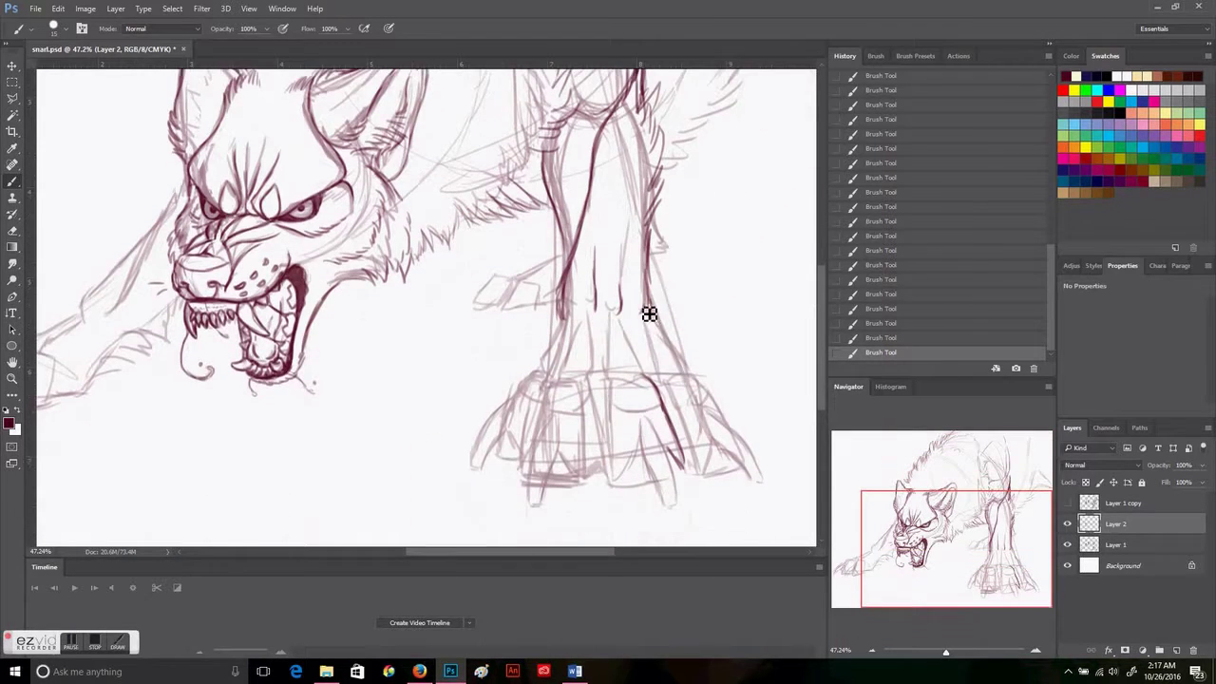
- Fit the drawing on screen and cut the front leg's ink lines from Layer 2
{"action": "key", "text": "ctrl+0"}
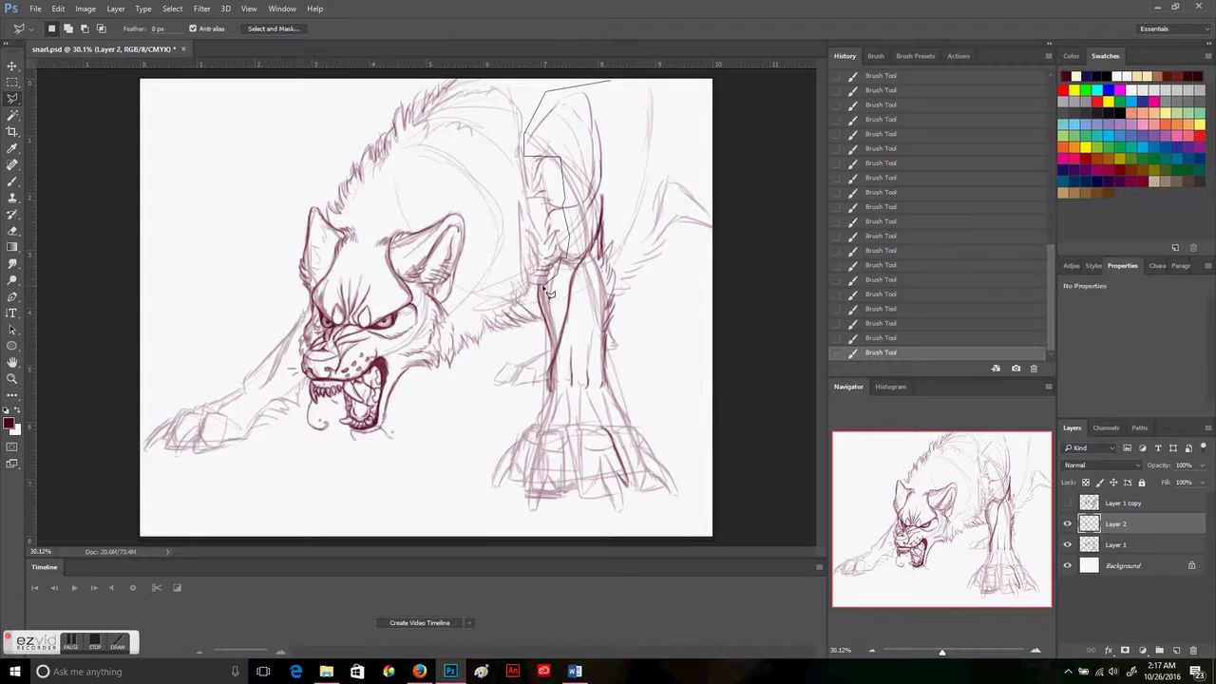
{"action": "left_click", "coordinate": [522, 518]}
{"action": "left_click", "coordinate": [681, 494]}
{"action": "left_click", "coordinate": [608, 82]}
{"action": "left_click", "coordinate": [58, 9]}
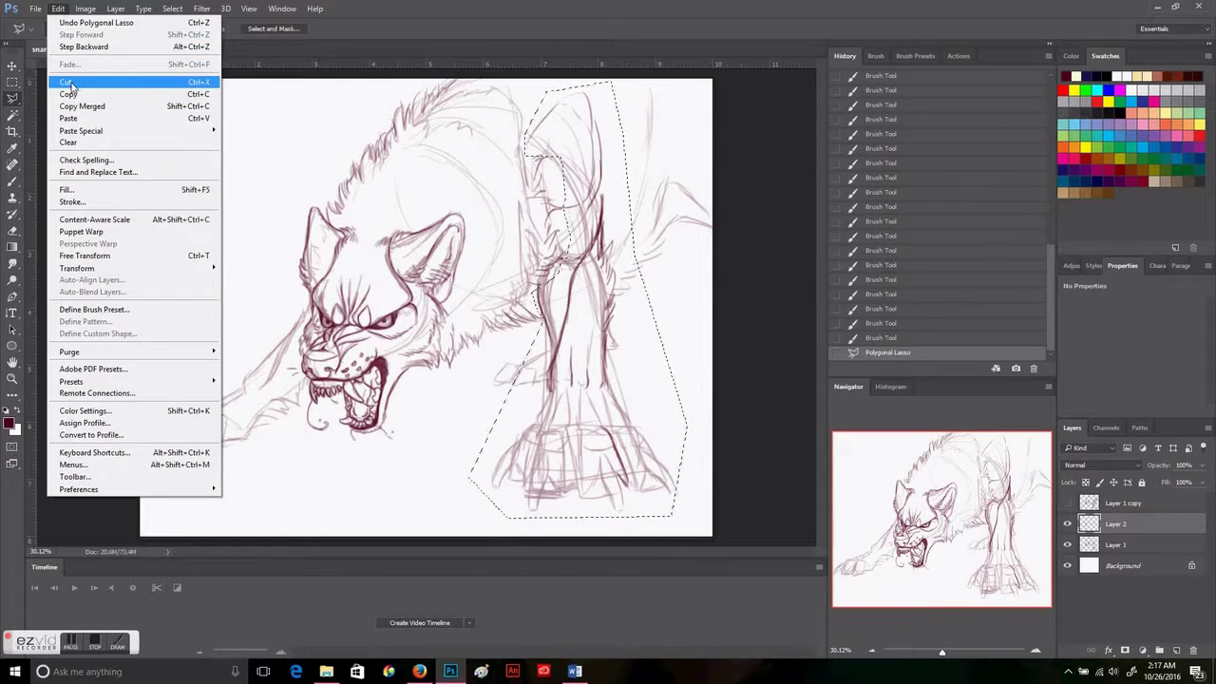
{"action": "left_click", "coordinate": [66, 87]}
- On Layer 1, move the sketched front leg and paw lower, then deselect
{"action": "left_click", "coordinate": [478, 504]}
{"action": "left_click", "coordinate": [578, 581]}
{"action": "left_click", "coordinate": [686, 518]}
{"action": "left_click", "coordinate": [593, 267]}
{"action": "key", "text": "v"}
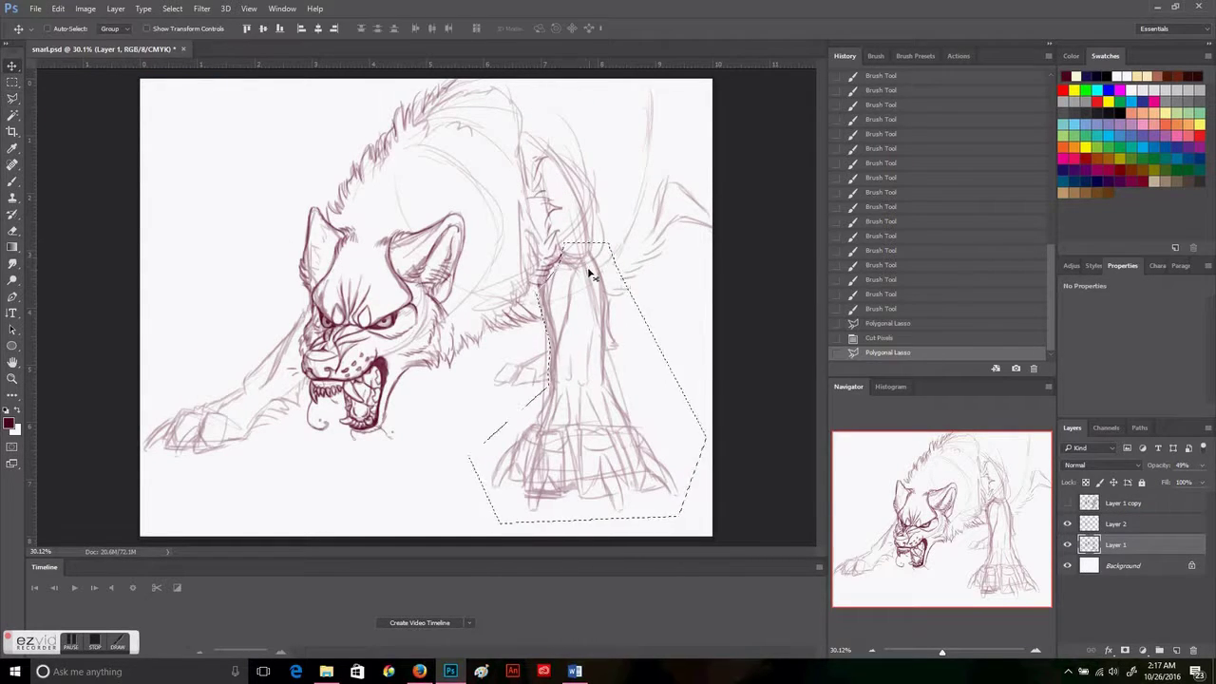
{"action": "left_click_drag", "start_coordinate": [592, 272], "coordinate": [589, 297]}
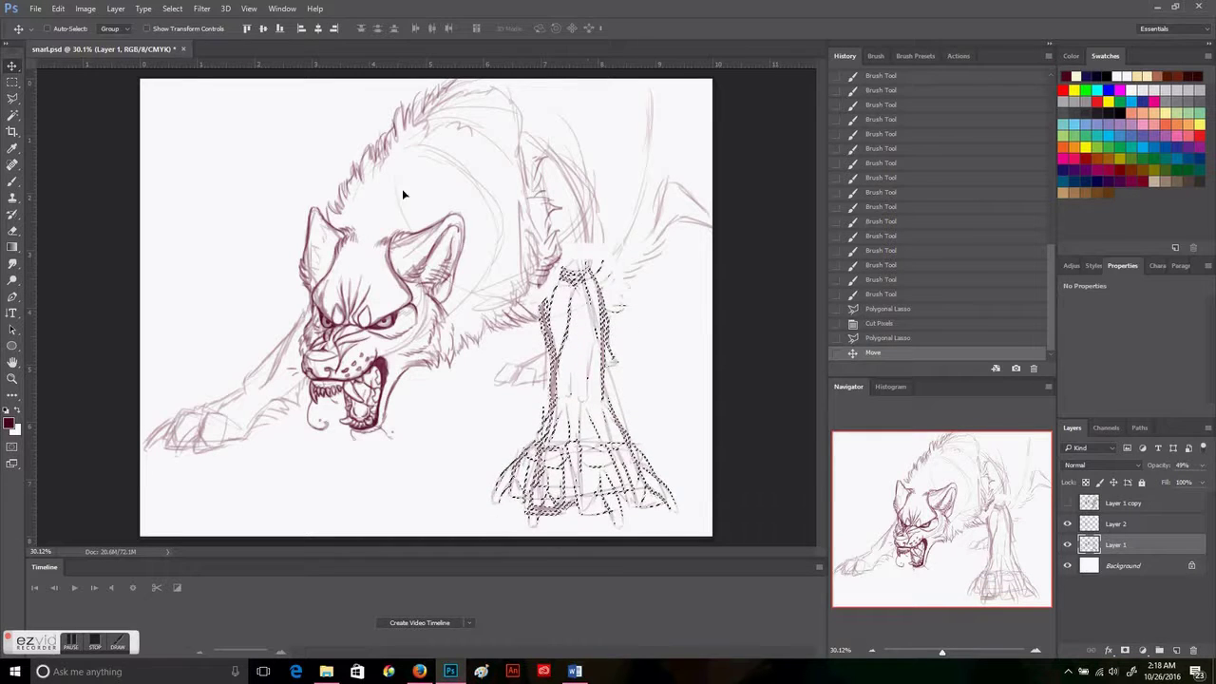
{"action": "key", "text": "ctrl+d"}
- Resketch new lines down both sides of the leg
{"action": "key", "text": "b"}
{"action": "mouse_move", "coordinate": [597, 180]}
{"action": "left_mouse_down"}
{"action": "mouse_move", "coordinate": [596, 282]}
{"action": "mouse_move", "coordinate": [616, 369]}
{"action": "left_mouse_up"}
{"action": "mouse_move", "coordinate": [543, 333]}
{"action": "left_mouse_down"}
{"action": "mouse_move", "coordinate": [557, 388]}
{"action": "mouse_move", "coordinate": [613, 403]}
{"action": "left_mouse_up"}
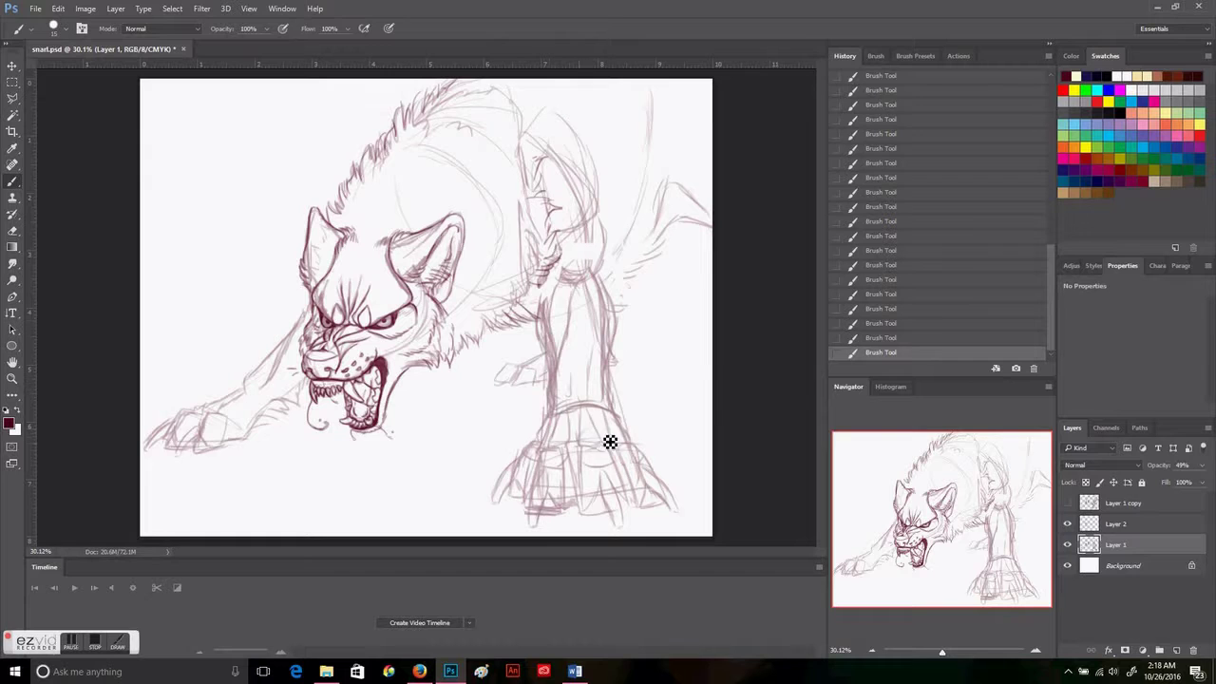
{"action": "key", "text": "alt+bracketright"}
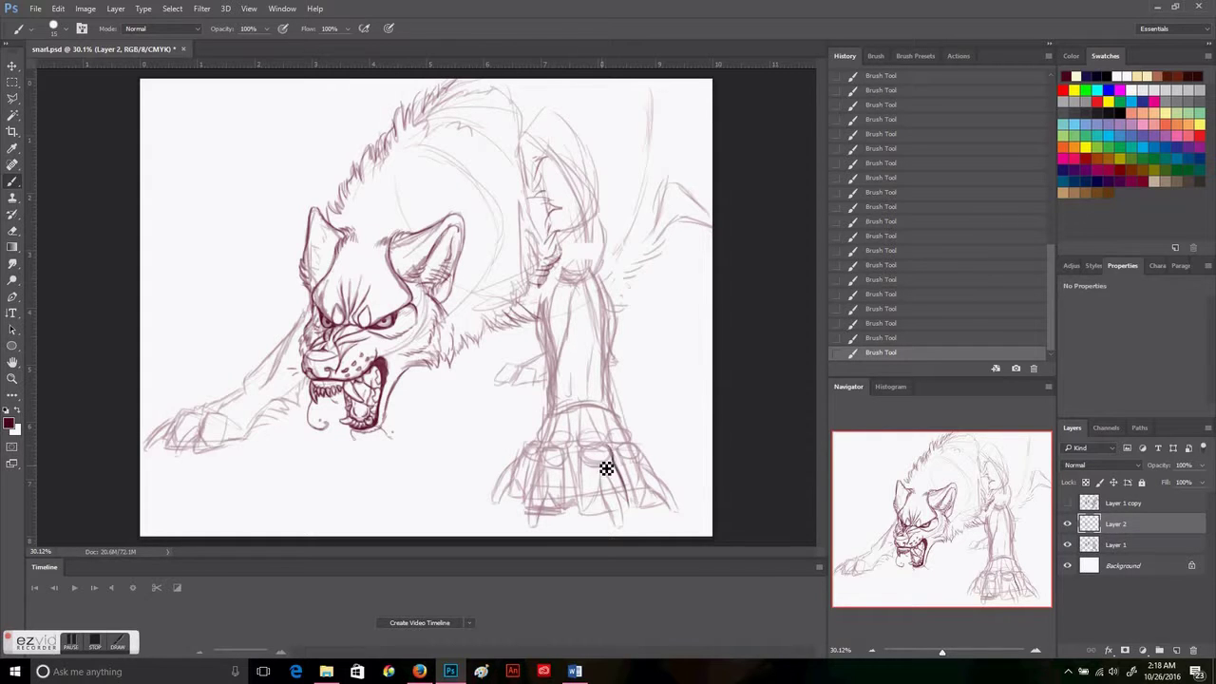
- Ink the outlines of the paw's right toes and the middle toe
{"action": "scroll", "coordinate": [605, 500], "scroll_direction": "up", "scroll_amount": 4}
{"action": "left_click_drag", "start_coordinate": [688, 233], "coordinate": [751, 313]}
{"action": "left_click_drag", "start_coordinate": [635, 233], "coordinate": [684, 285]}
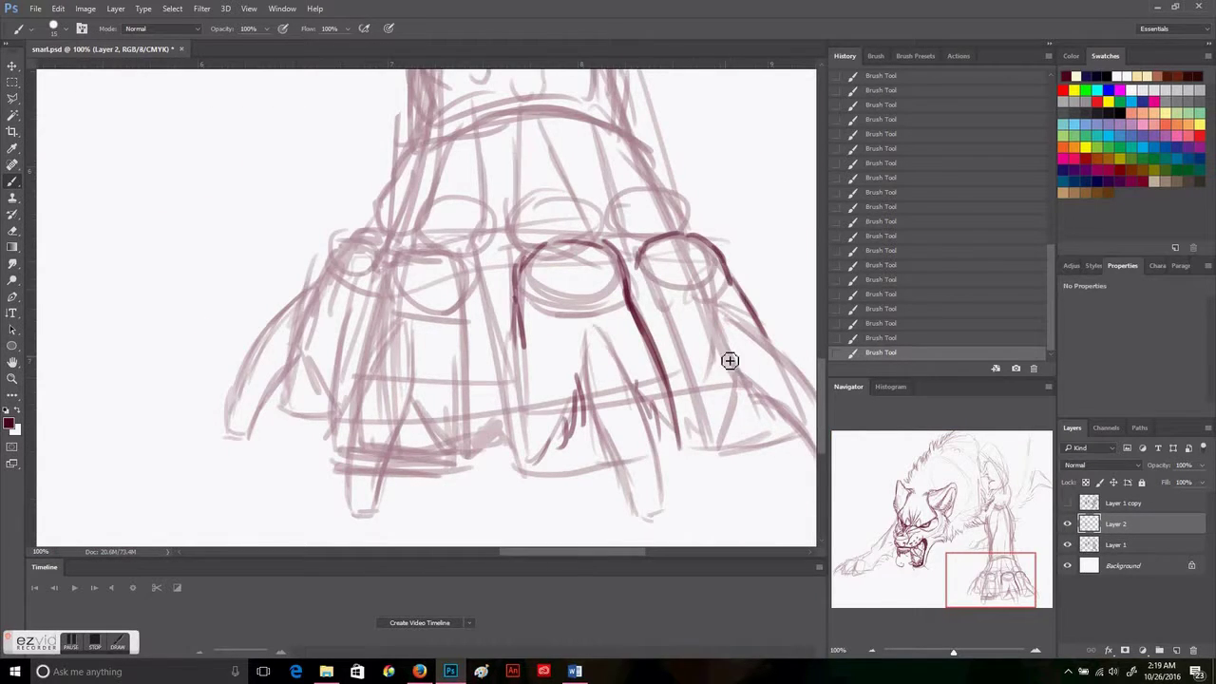
{"action": "left_click_drag", "start_coordinate": [724, 353], "coordinate": [732, 418]}
{"action": "left_click_drag", "start_coordinate": [720, 448], "coordinate": [798, 438]}
{"action": "left_click_drag", "start_coordinate": [538, 466], "coordinate": [612, 473]}
{"action": "left_click_drag", "start_coordinate": [598, 326], "coordinate": [655, 515]}
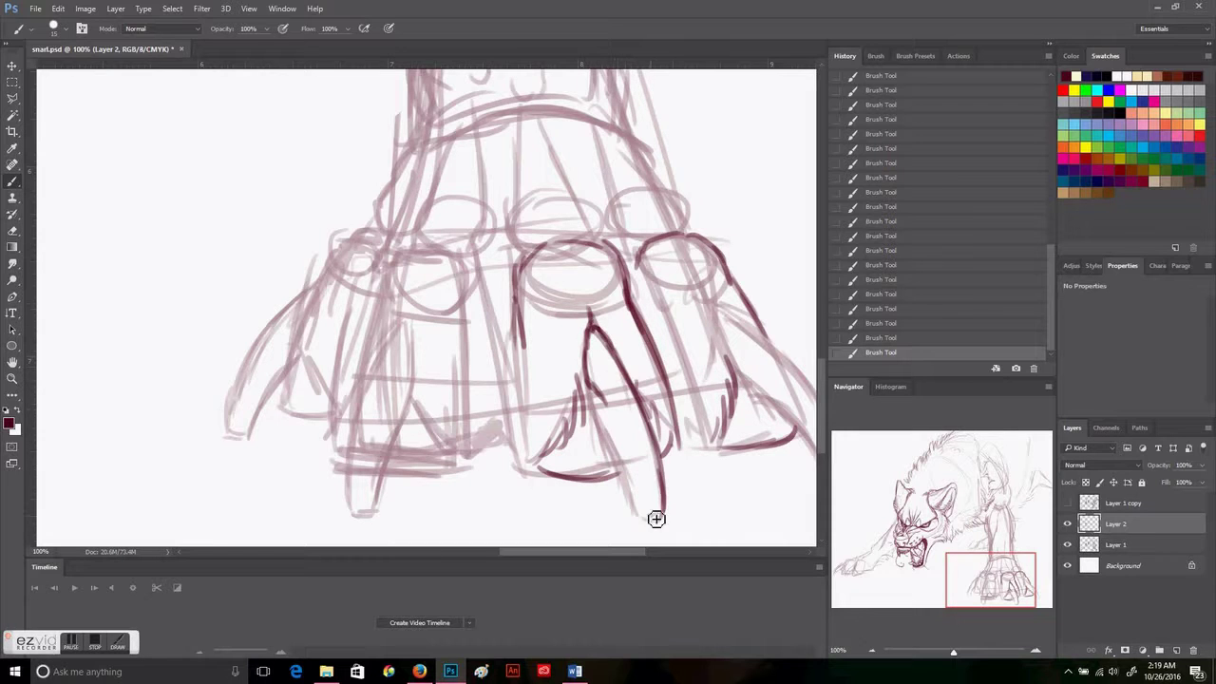
{"action": "left_click_drag", "start_coordinate": [589, 384], "coordinate": [635, 501]}
- Ink the outline of the right toe's claw
{"action": "scroll", "coordinate": [735, 322], "scroll_direction": "right", "scroll_amount": 3}
{"action": "left_click_drag", "start_coordinate": [589, 314], "coordinate": [676, 387]}
{"action": "left_click_drag", "start_coordinate": [631, 338], "coordinate": [701, 456]}
{"action": "left_click_drag", "start_coordinate": [570, 442], "coordinate": [678, 463]}
{"action": "scroll", "coordinate": [679, 463], "scroll_direction": "left", "scroll_amount": 5}
- Outline the left toe's sides, top and bottom, and the leftmost claw
{"action": "left_click_drag", "start_coordinate": [496, 328], "coordinate": [568, 453]}
{"action": "left_click_drag", "start_coordinate": [480, 255], "coordinate": [456, 375]}
{"action": "left_click_drag", "start_coordinate": [489, 254], "coordinate": [558, 270]}
{"action": "left_click_drag", "start_coordinate": [551, 454], "coordinate": [475, 473]}
{"action": "mouse_move", "coordinate": [492, 323]}
{"action": "left_mouse_down"}
{"action": "mouse_move", "coordinate": [442, 513]}
{"action": "mouse_move", "coordinate": [500, 313]}
{"action": "left_mouse_up"}
{"action": "mouse_move", "coordinate": [406, 325]}
{"action": "left_mouse_down"}
{"action": "mouse_move", "coordinate": [423, 413]}
{"action": "mouse_move", "coordinate": [403, 323]}
{"action": "left_mouse_up"}
{"action": "mouse_move", "coordinate": [408, 276]}
{"action": "left_mouse_down"}
{"action": "mouse_move", "coordinate": [314, 432]}
{"action": "mouse_move", "coordinate": [380, 360]}
{"action": "left_mouse_up"}
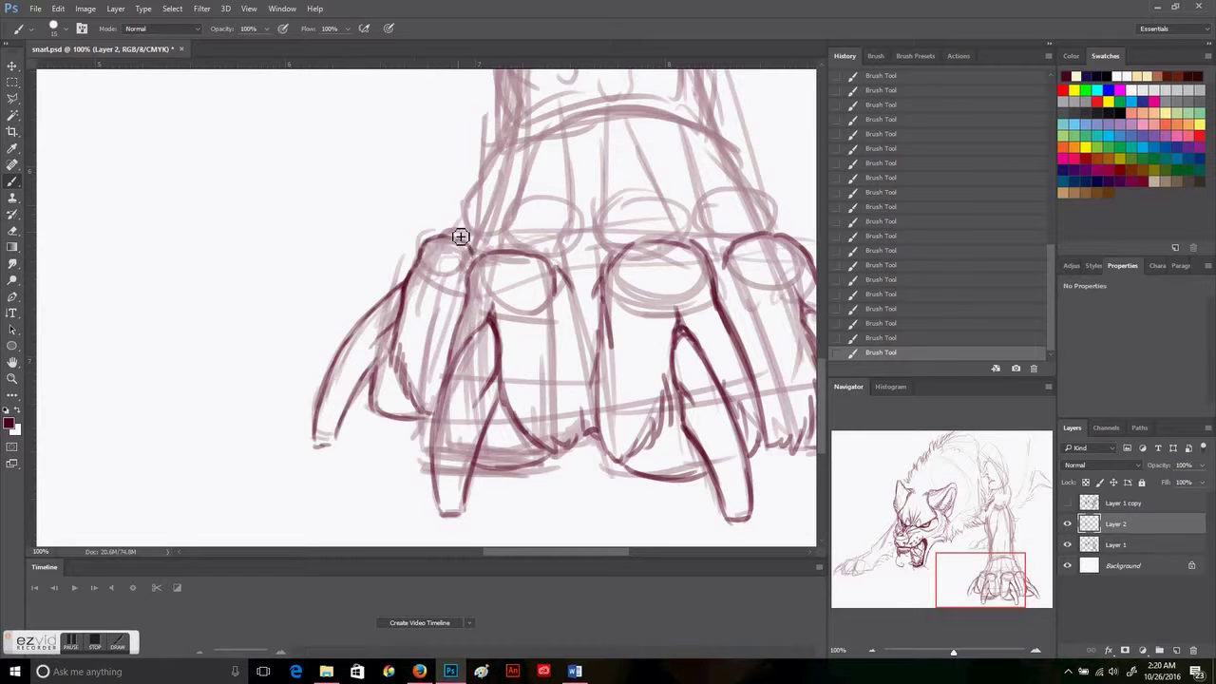
- Ink the upper toes and knuckles across the paw
{"action": "left_click_drag", "start_coordinate": [461, 234], "coordinate": [514, 142]}
{"action": "left_click_drag", "start_coordinate": [503, 228], "coordinate": [536, 150]}
{"action": "left_click_drag", "start_coordinate": [596, 235], "coordinate": [608, 201]}
{"action": "left_click_drag", "start_coordinate": [684, 232], "coordinate": [638, 135]}
{"action": "left_click_drag", "start_coordinate": [731, 148], "coordinate": [771, 226]}
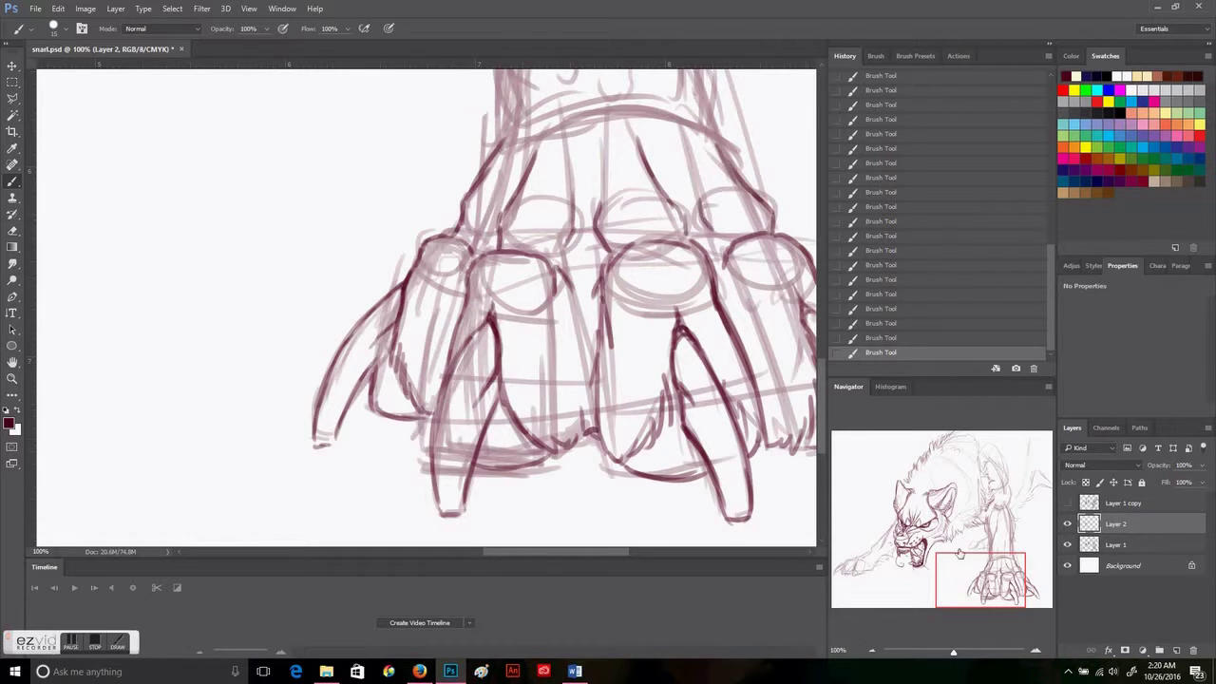
{"action": "left_click_drag", "start_coordinate": [580, 324], "coordinate": [503, 362]}
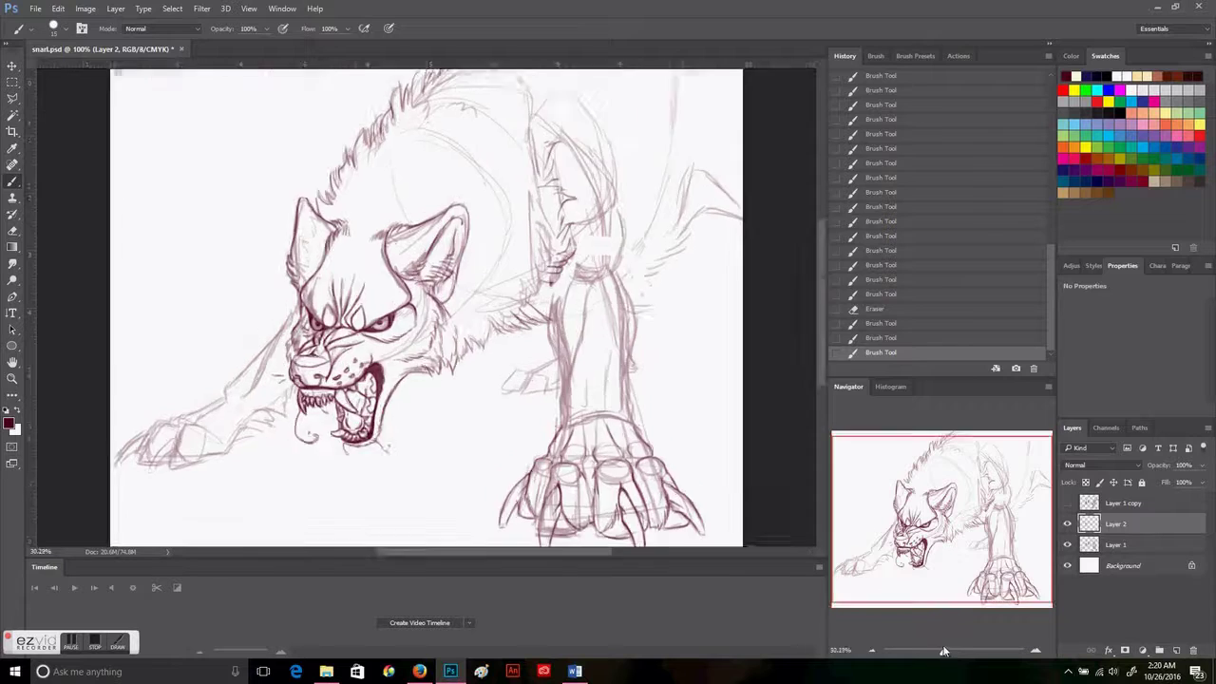
- Lasso the front paw's left toes, then rotate and skew them with Free Transform
{"action": "key", "text": "l"}
{"action": "left_click", "coordinate": [577, 422]}
{"action": "left_click", "coordinate": [577, 494]}
{"action": "left_click", "coordinate": [537, 541]}
{"action": "key", "text": "ctrl+t"}
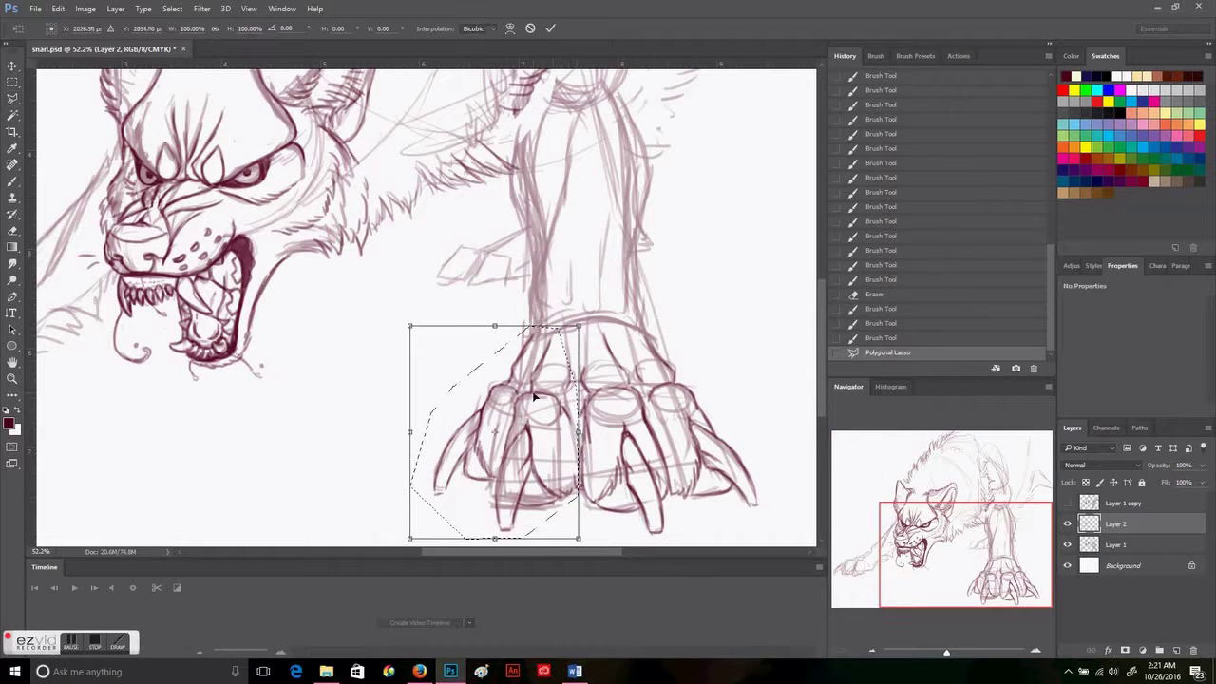
{"action": "left_click_drag", "start_coordinate": [532, 423], "coordinate": [555, 389]}
{"action": "left_click_drag", "start_coordinate": [492, 331], "coordinate": [567, 388], "text": "ctrl"}
{"action": "key", "text": "Return"}
{"action": "key", "text": "ctrl+d"}
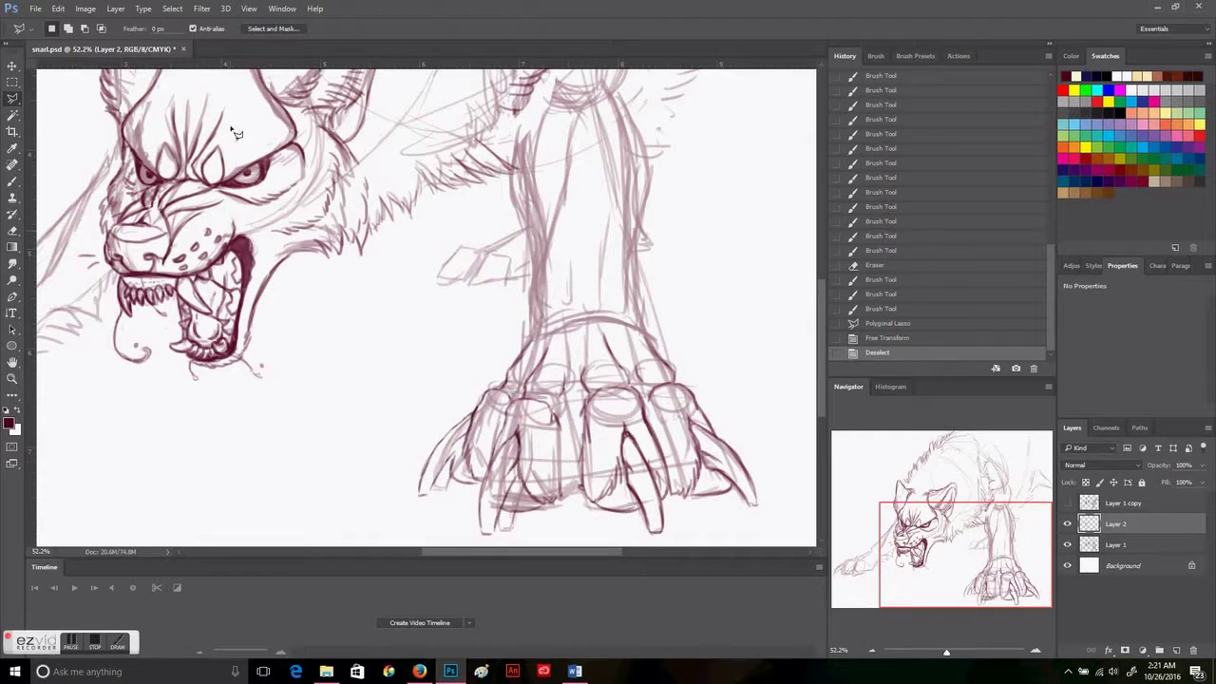
- Reselect the left toes and nudge them about 15 px to the left
{"action": "left_click", "coordinate": [528, 337]}
{"action": "key", "text": "v"}
{"action": "left_click_drag", "start_coordinate": [489, 408], "coordinate": [475, 409]}
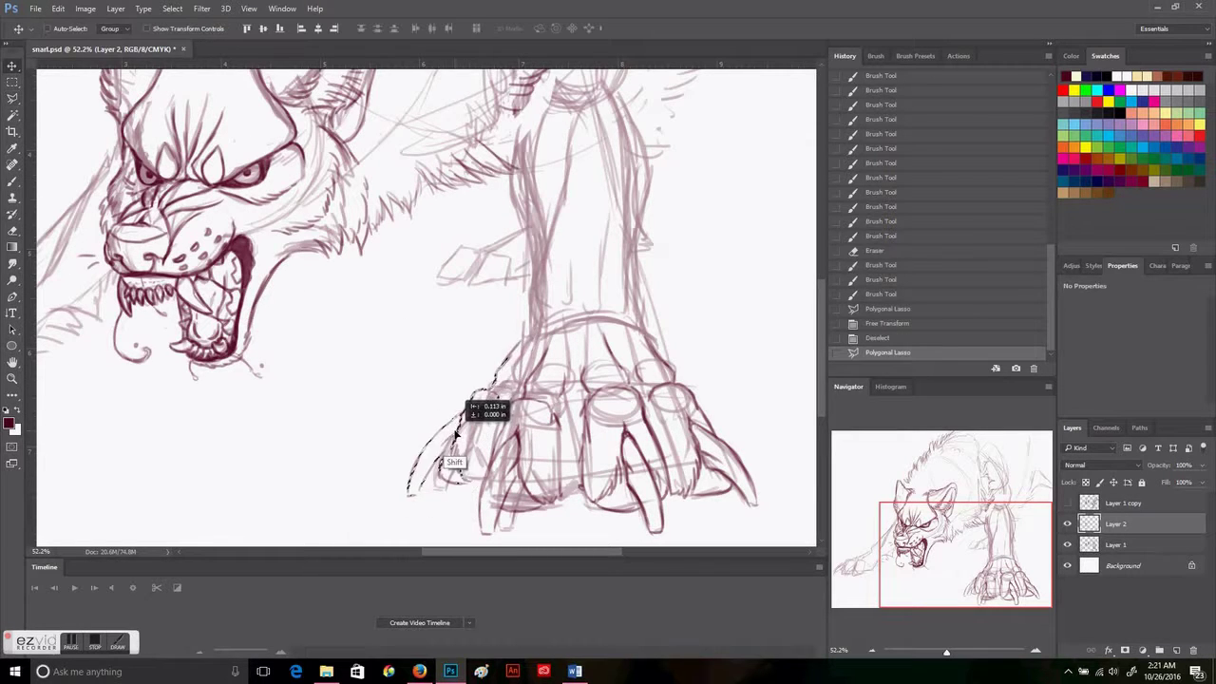
{"action": "left_click", "coordinate": [172, 9]}
{"action": "left_click", "coordinate": [184, 34]}
- Lasso the right toes and move them about 13 px right
{"action": "key", "text": "l"}
{"action": "left_click", "coordinate": [653, 326]}
{"action": "key", "text": "v"}
{"action": "left_click_drag", "start_coordinate": [698, 389], "coordinate": [710, 387]}
{"action": "key", "text": "ctrl+d"}
- Redraw the ink lines on the moved toes and the leg contour above the paw
{"action": "key", "text": "b"}
{"action": "left_click_drag", "start_coordinate": [577, 499], "coordinate": [680, 492]}
{"action": "mouse_move", "coordinate": [680, 492]}
{"action": "left_mouse_down"}
{"action": "mouse_move", "coordinate": [708, 498]}
{"action": "mouse_move", "coordinate": [492, 480]}
{"action": "left_mouse_up"}
{"action": "left_click_drag", "start_coordinate": [492, 480], "coordinate": [582, 341]}
{"action": "mouse_move", "coordinate": [501, 365]}
{"action": "left_mouse_down"}
{"action": "mouse_move", "coordinate": [508, 402]}
{"action": "mouse_move", "coordinate": [535, 314]}
{"action": "mouse_move", "coordinate": [667, 336]}
{"action": "left_mouse_up"}
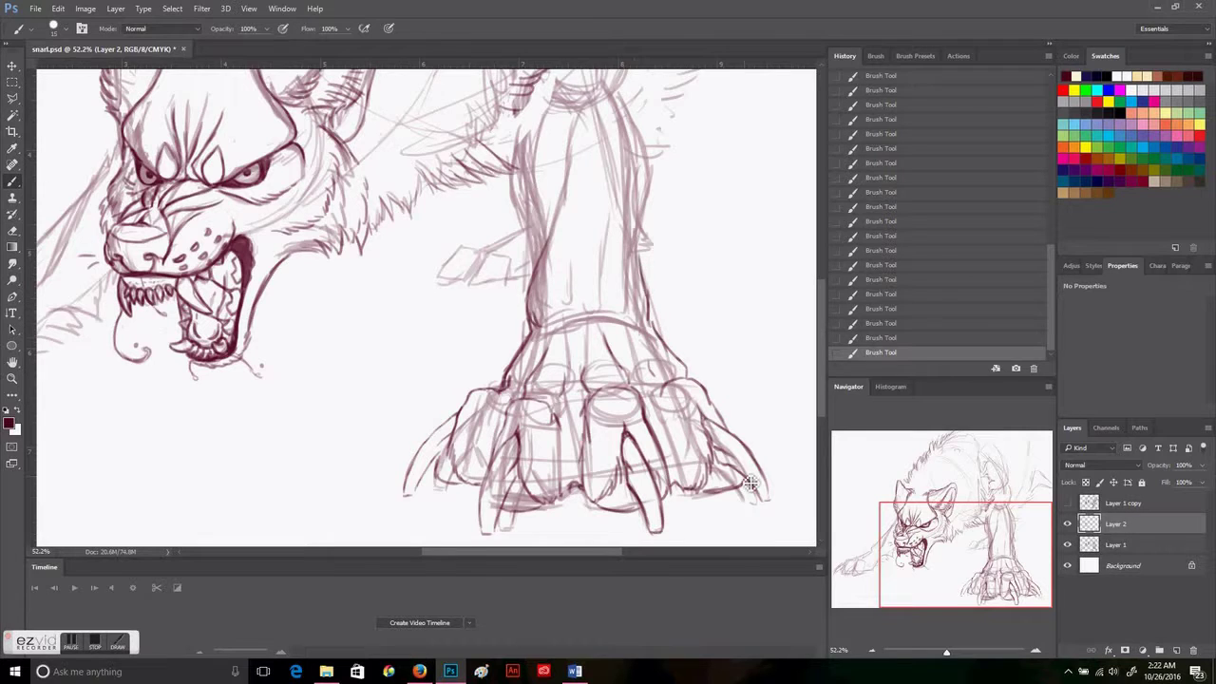
- Ink the leg contours and add short fur strokes near the shoulder
{"action": "left_click_drag", "start_coordinate": [538, 218], "coordinate": [551, 285]}
{"action": "left_click_drag", "start_coordinate": [545, 342], "coordinate": [521, 181]}
{"action": "left_click_drag", "start_coordinate": [677, 333], "coordinate": [656, 176]}
{"action": "scroll", "coordinate": [709, 256], "scroll_direction": "up", "scroll_amount": 3}
{"action": "mouse_move", "coordinate": [515, 318]}
{"action": "left_mouse_down"}
{"action": "mouse_move", "coordinate": [545, 315]}
{"action": "mouse_move", "coordinate": [575, 342]}
{"action": "mouse_move", "coordinate": [591, 277]}
{"action": "left_mouse_up"}
{"action": "left_click_drag", "start_coordinate": [664, 316], "coordinate": [736, 239]}
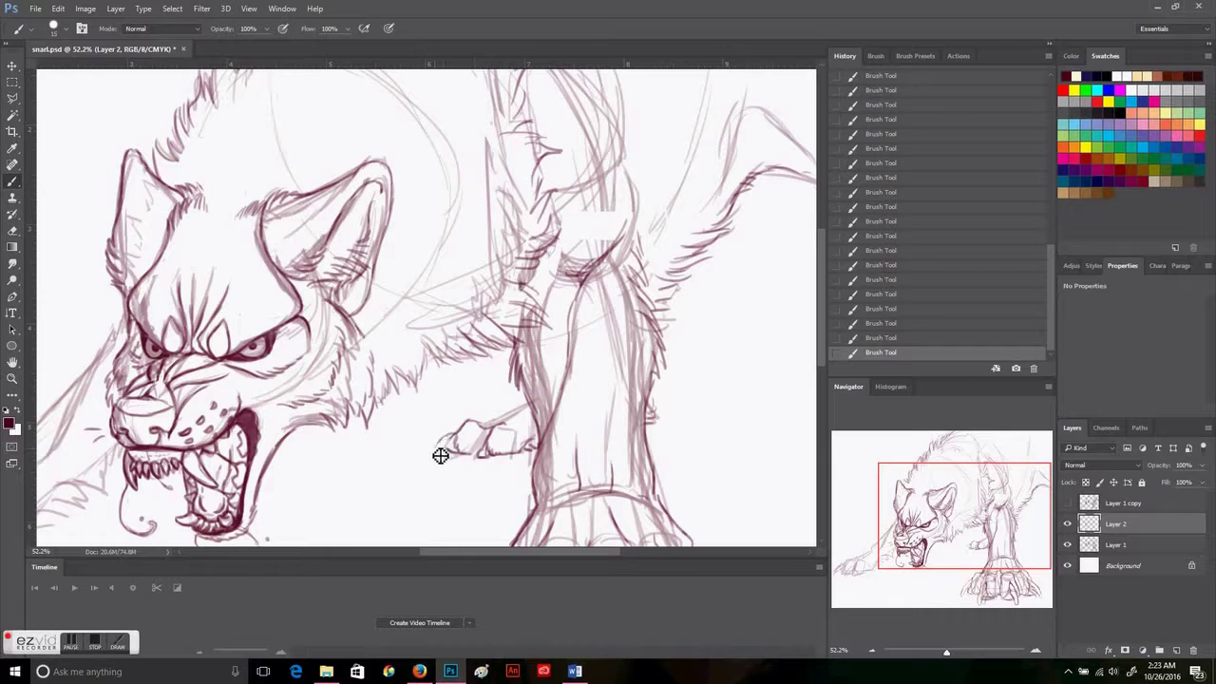
- Ink the lower contour of the outstretched front leg
{"action": "scroll", "coordinate": [473, 461], "scroll_direction": "down", "scroll_amount": 3}
{"action": "scroll", "coordinate": [285, 447], "scroll_direction": "left", "scroll_amount": 5}
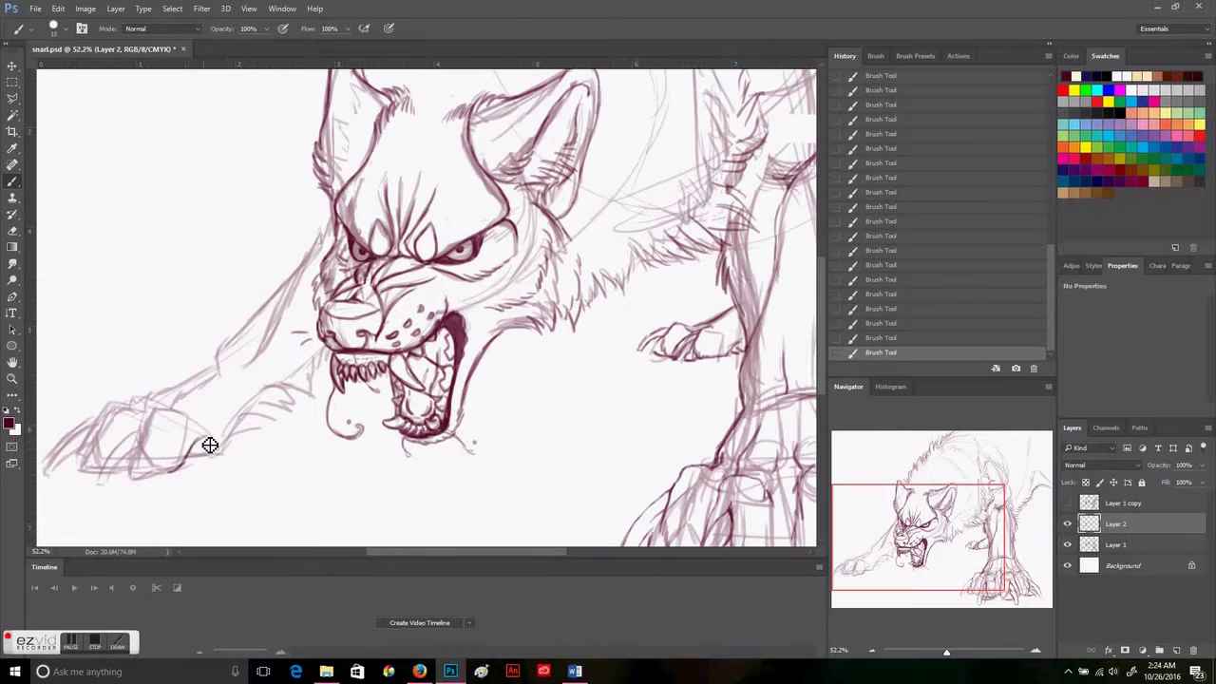
{"action": "left_click_drag", "start_coordinate": [227, 454], "coordinate": [280, 401]}
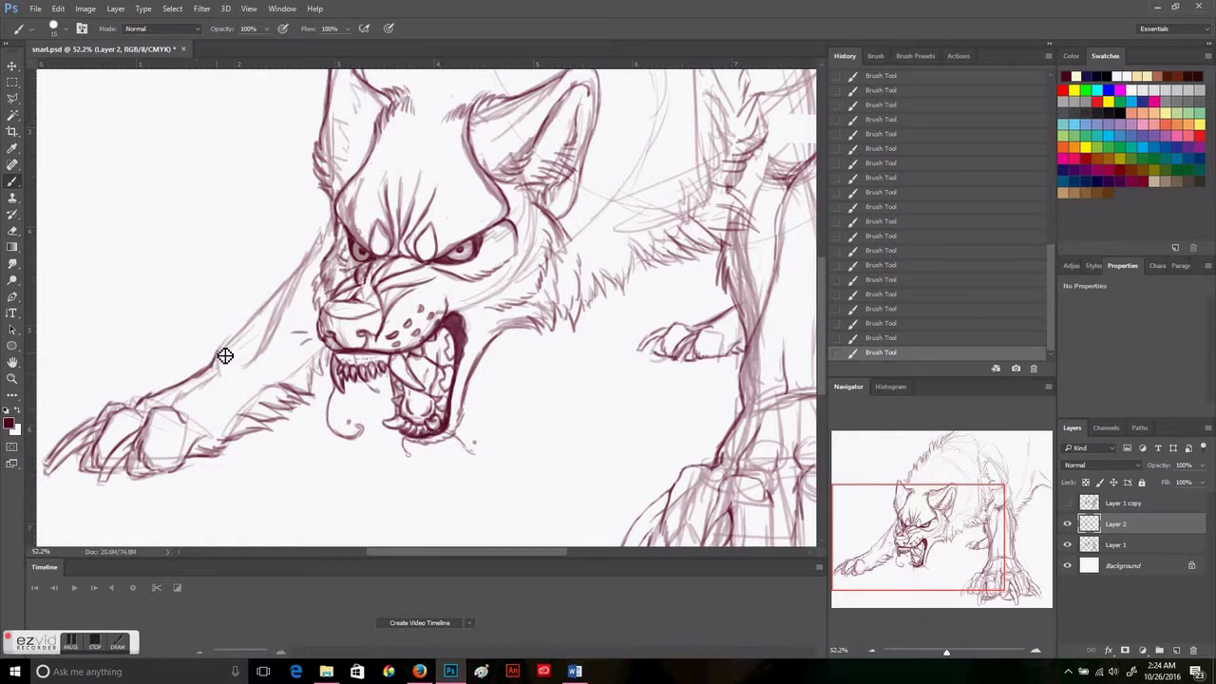
{"action": "scroll", "coordinate": [314, 276], "scroll_direction": "up", "scroll_amount": 3}
{"action": "scroll", "coordinate": [726, 323], "scroll_direction": "up", "scroll_amount": 3}
{"action": "scroll", "coordinate": [727, 323], "scroll_direction": "right", "scroll_amount": 5}
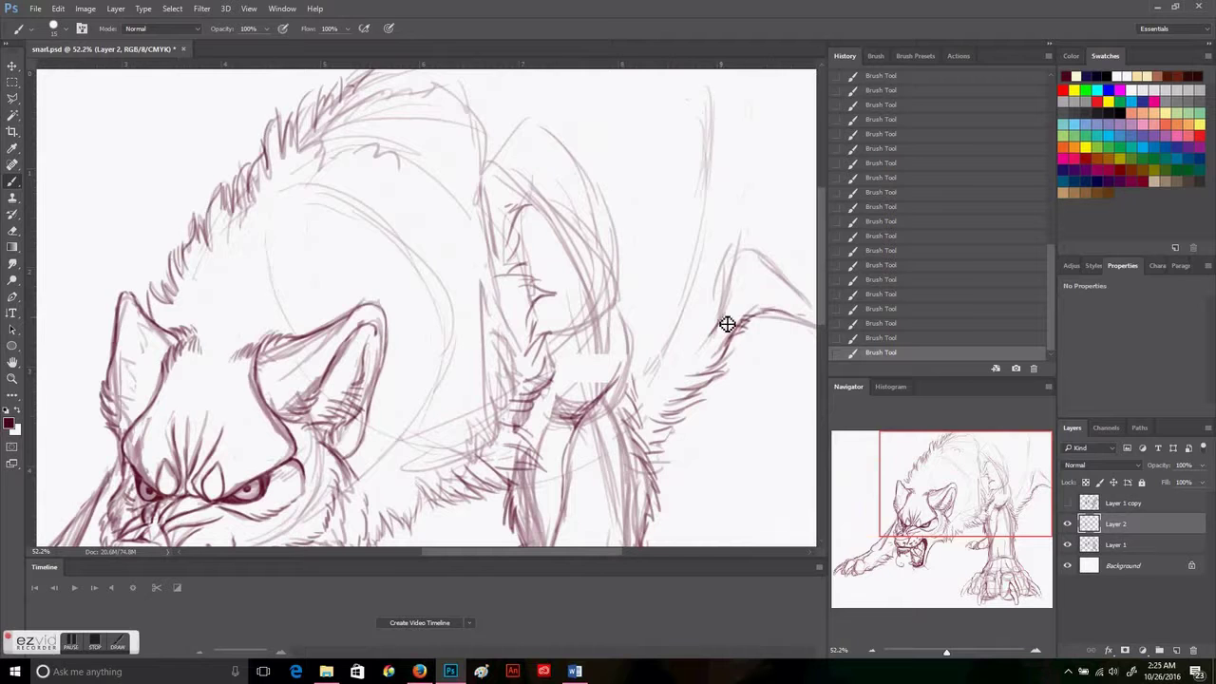
- Toggle the sketch layer to check the inking and add a stroke beside the shoulder
{"action": "left_click", "coordinate": [1066, 545]}
{"action": "left_click_drag", "start_coordinate": [946, 651], "coordinate": [942, 651]}
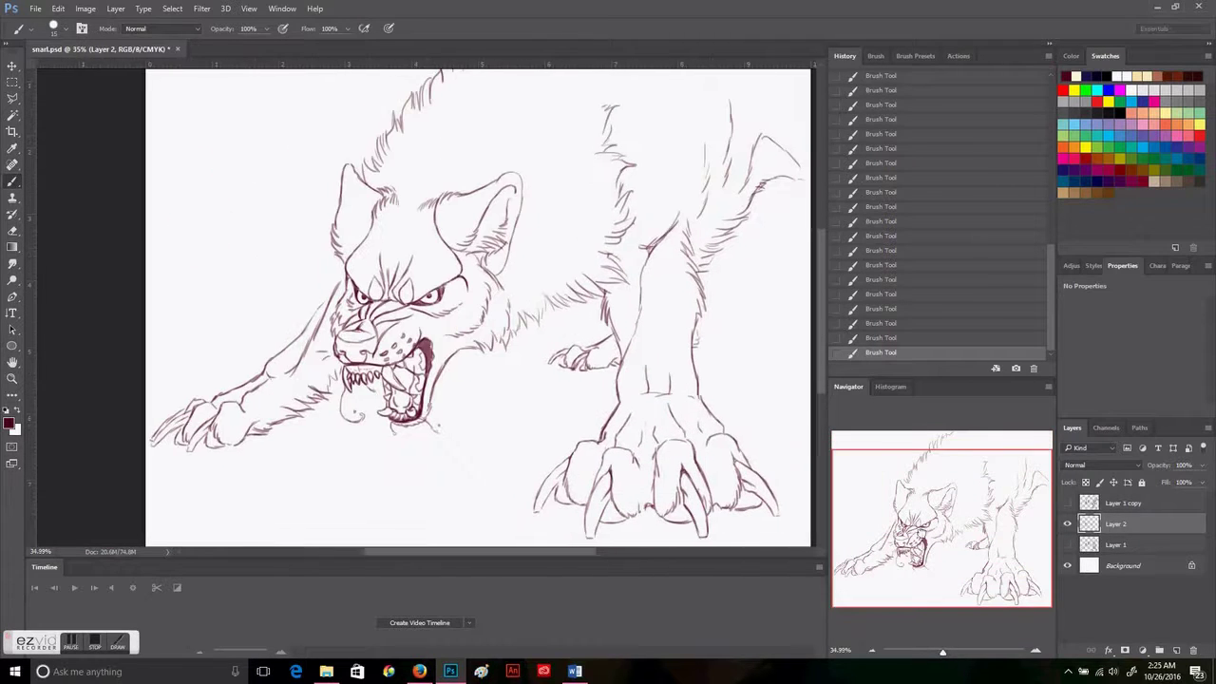
{"action": "left_click", "coordinate": [1067, 544]}
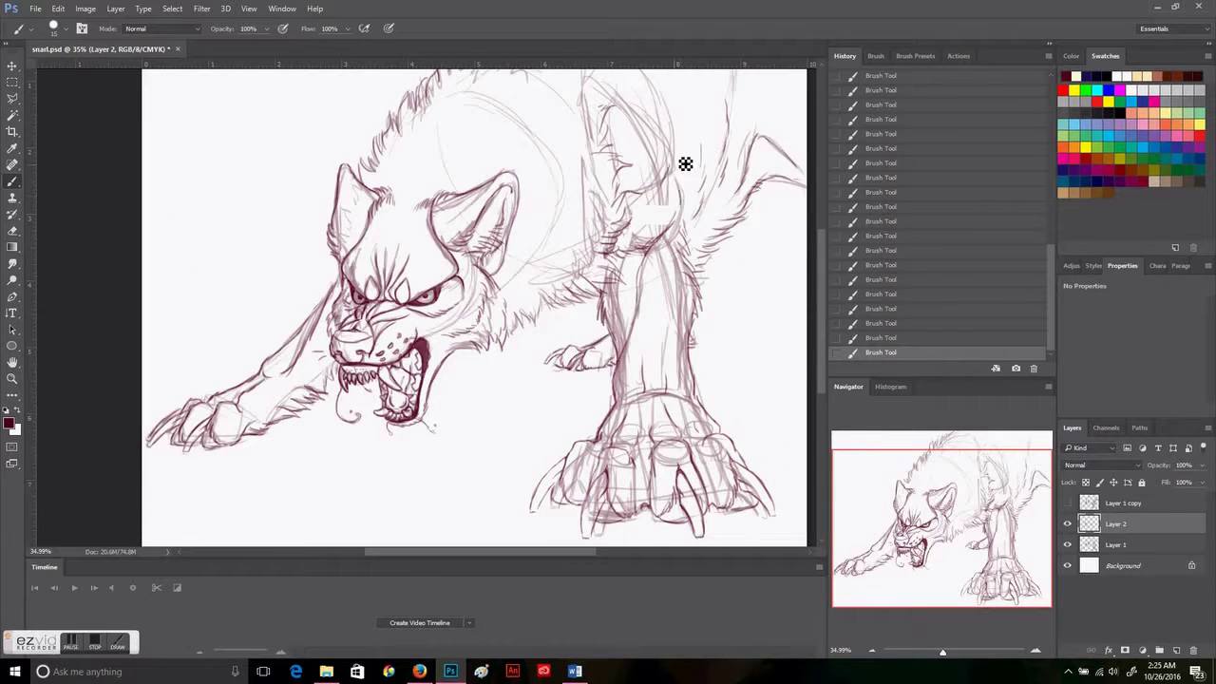
{"action": "scroll", "coordinate": [605, 109], "scroll_direction": "up", "scroll_amount": 3}
{"action": "left_click_drag", "start_coordinate": [570, 135], "coordinate": [601, 190]}
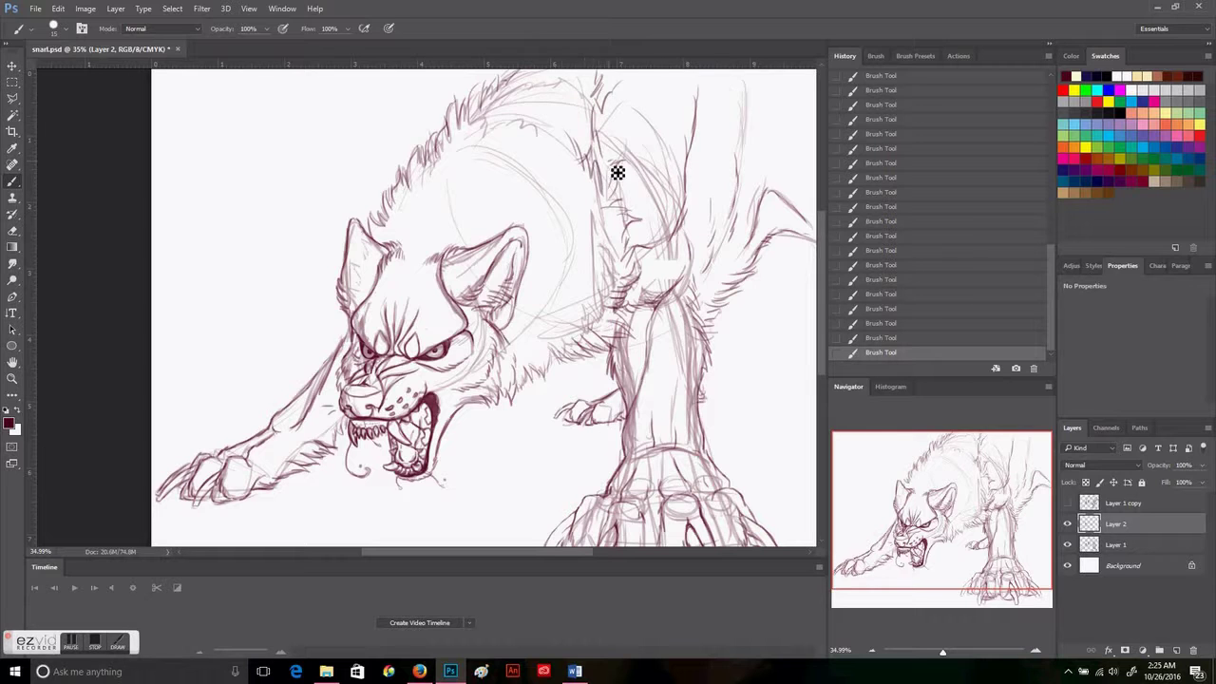
{"action": "left_click", "coordinate": [1067, 544]}
{"action": "scroll", "coordinate": [682, 250], "scroll_direction": "down", "scroll_amount": 2}
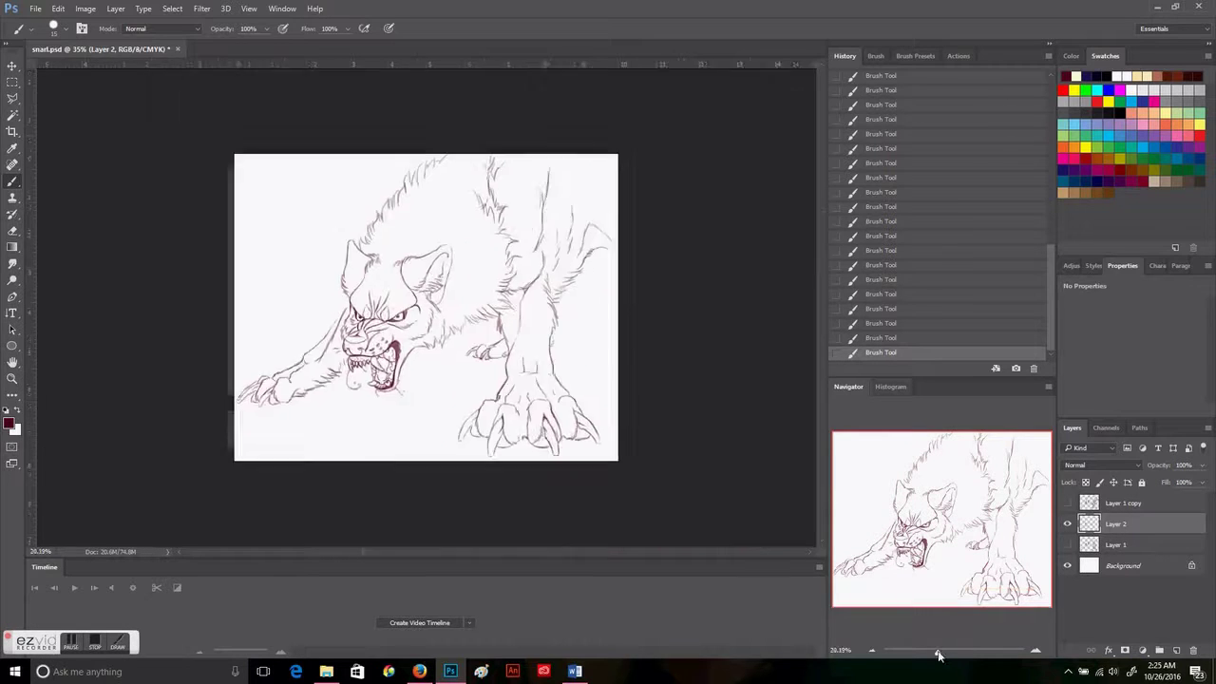
- Hide the sketch layer, then lasso the front paw and move it
{"action": "left_click", "coordinate": [1067, 545]}
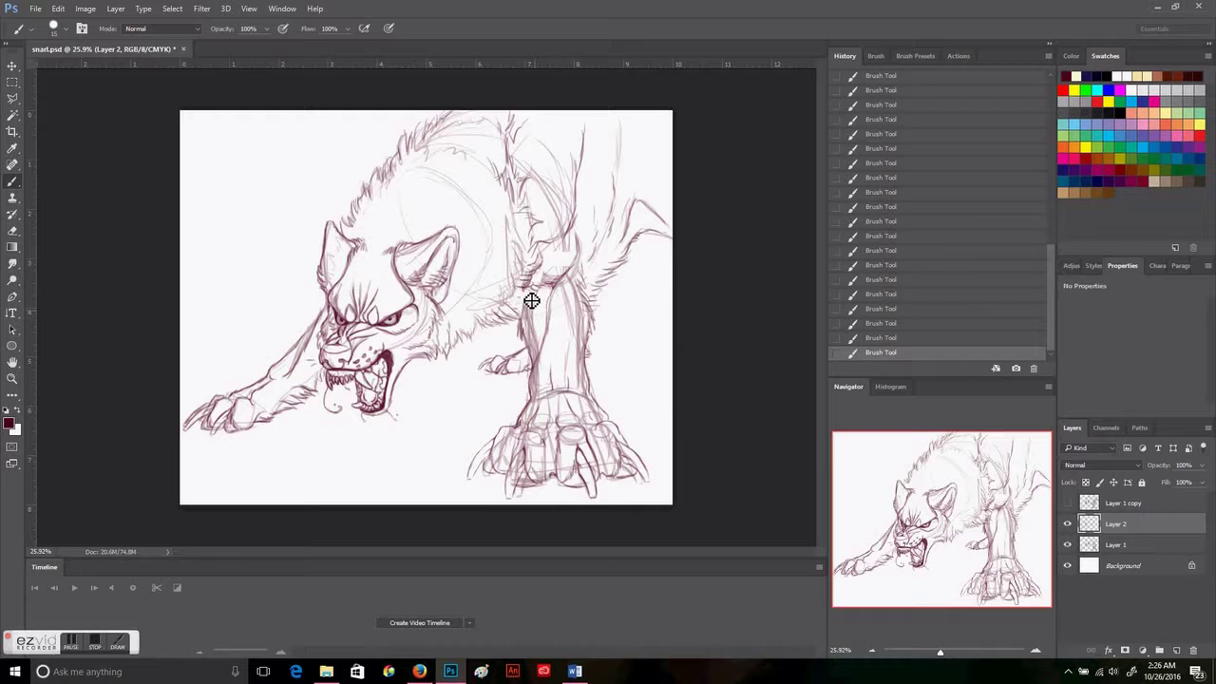
{"action": "left_click", "coordinate": [1067, 544]}
{"action": "left_click_drag", "start_coordinate": [941, 652], "coordinate": [942, 653]}
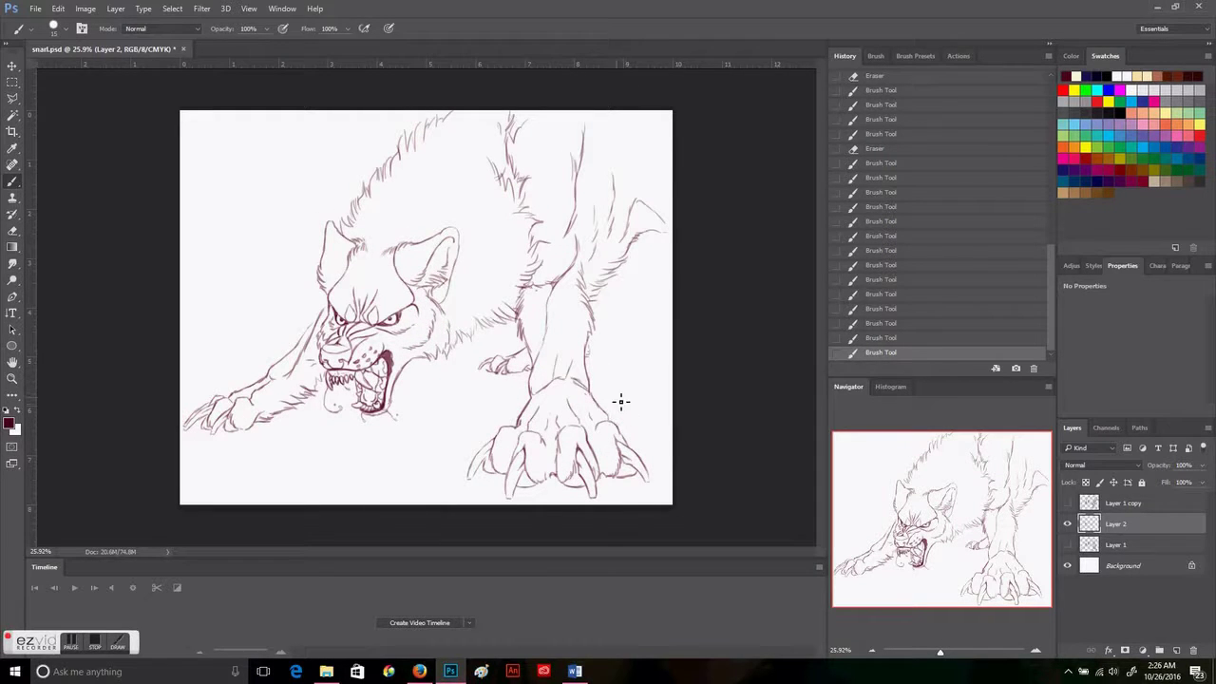
{"action": "left_click", "coordinate": [12, 98]}
{"action": "double_click", "coordinate": [665, 483]}
{"action": "key", "text": "v"}
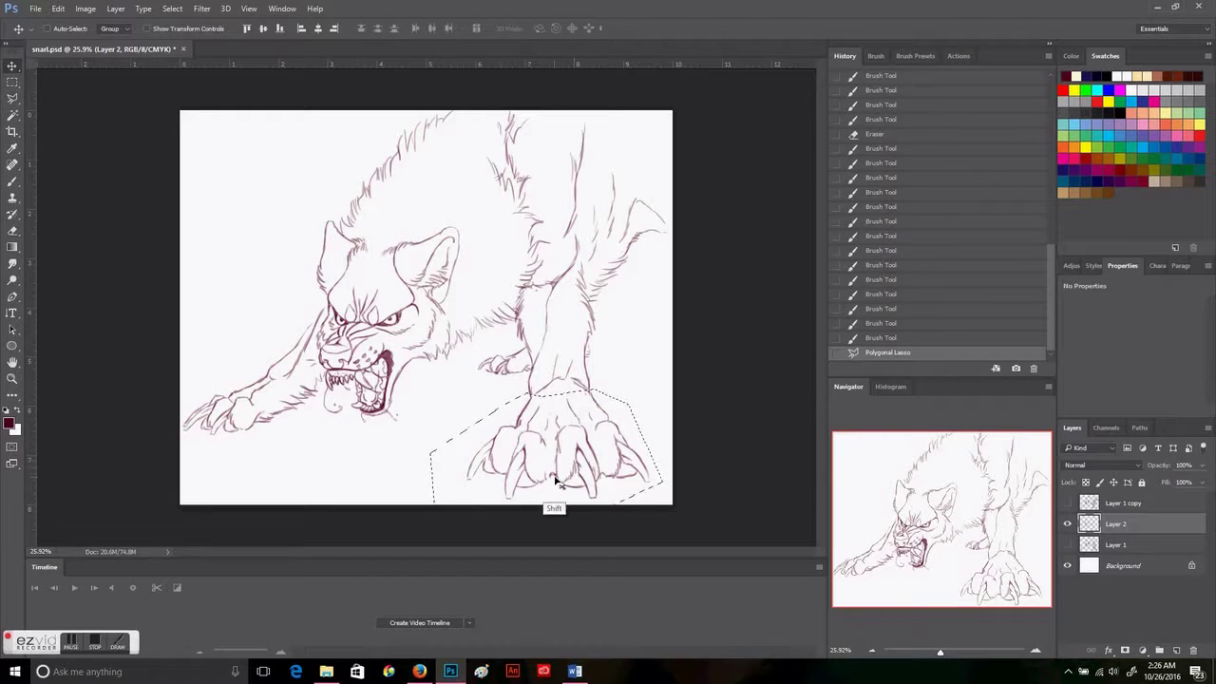
{"action": "left_click_drag", "start_coordinate": [556, 501], "coordinate": [563, 478]}
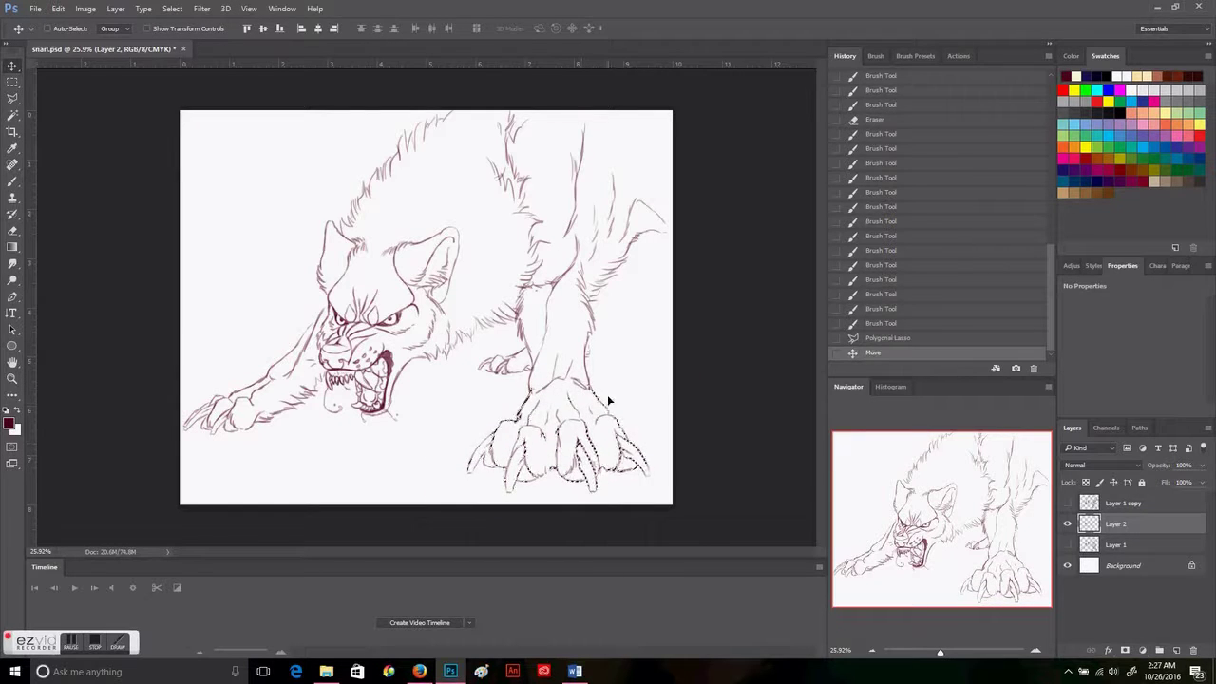
- Undo the paw transformation and clear the selection
{"action": "key", "text": "ctrl+t"}
{"action": "key", "text": "Return"}
{"action": "key", "text": "ctrl+z"}
{"action": "left_click", "coordinate": [172, 8]}
{"action": "left_click", "coordinate": [183, 34]}
- Move the lower paw slightly down and add fur strokes along the leg
{"action": "key", "text": "l"}
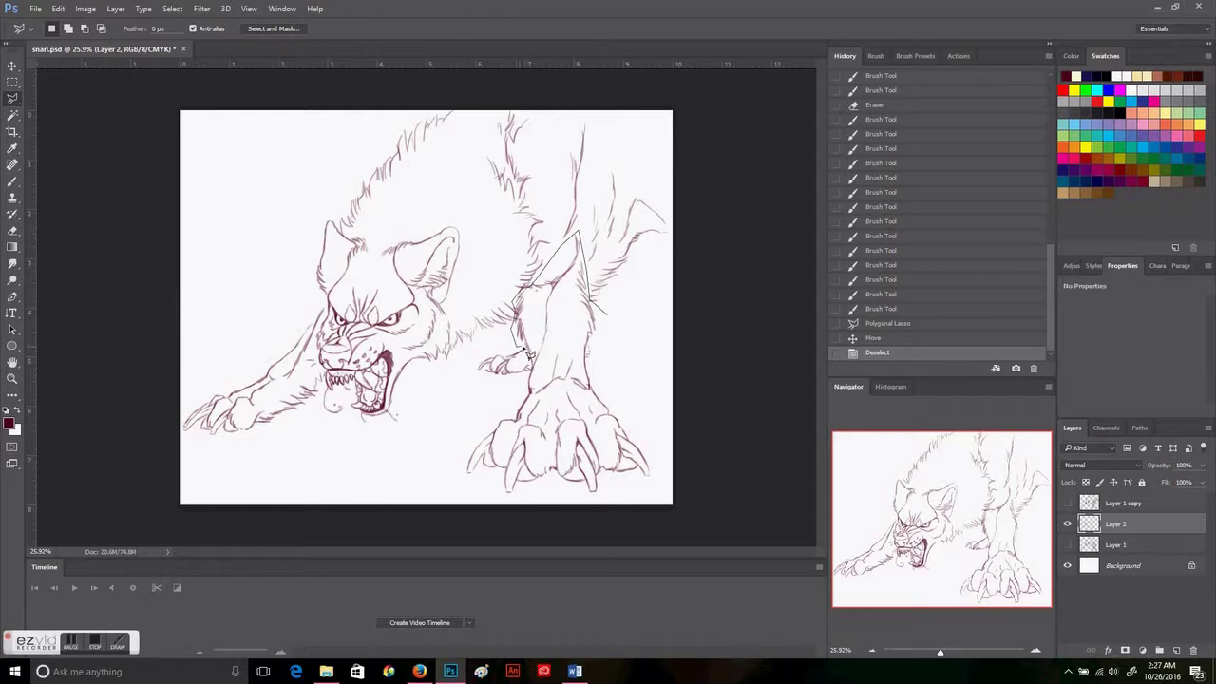
{"action": "left_click", "coordinate": [665, 509]}
{"action": "left_click", "coordinate": [606, 312]}
{"action": "left_click_drag", "start_coordinate": [570, 294], "coordinate": [579, 309]}
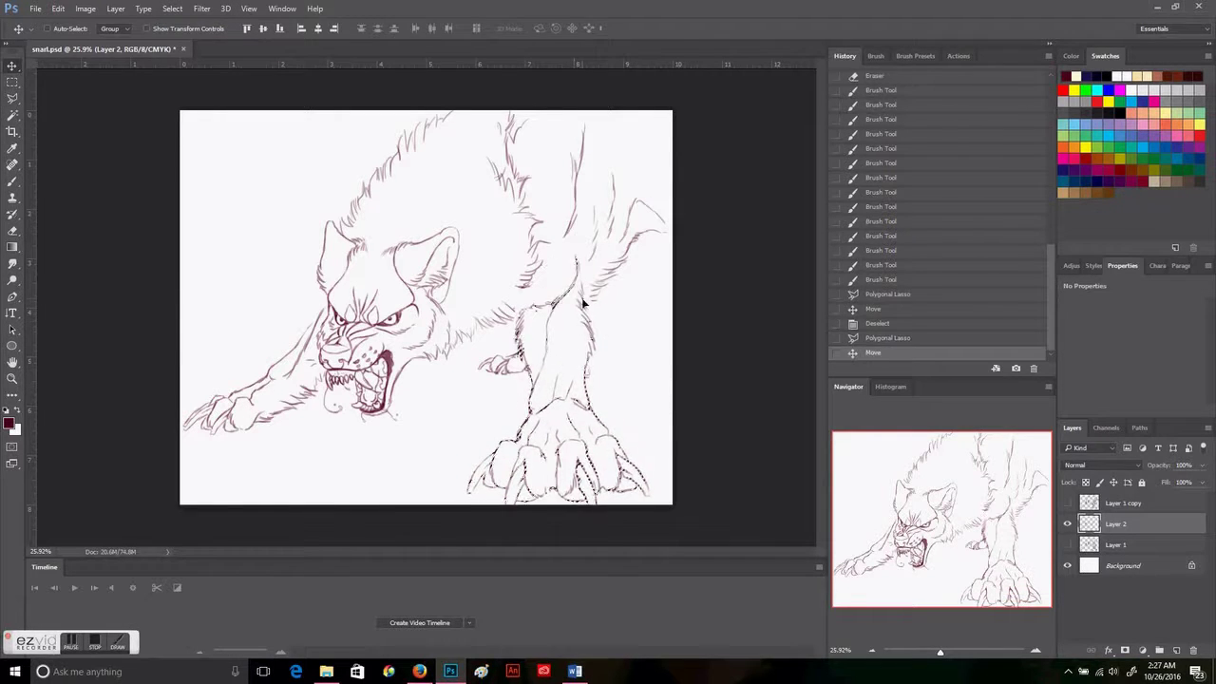
{"action": "key", "text": "ctrl+d"}
{"action": "key", "text": "b"}
{"action": "mouse_move", "coordinate": [504, 314]}
{"action": "left_mouse_down"}
{"action": "mouse_move", "coordinate": [583, 263]}
{"action": "mouse_move", "coordinate": [604, 208]}
{"action": "left_mouse_up"}
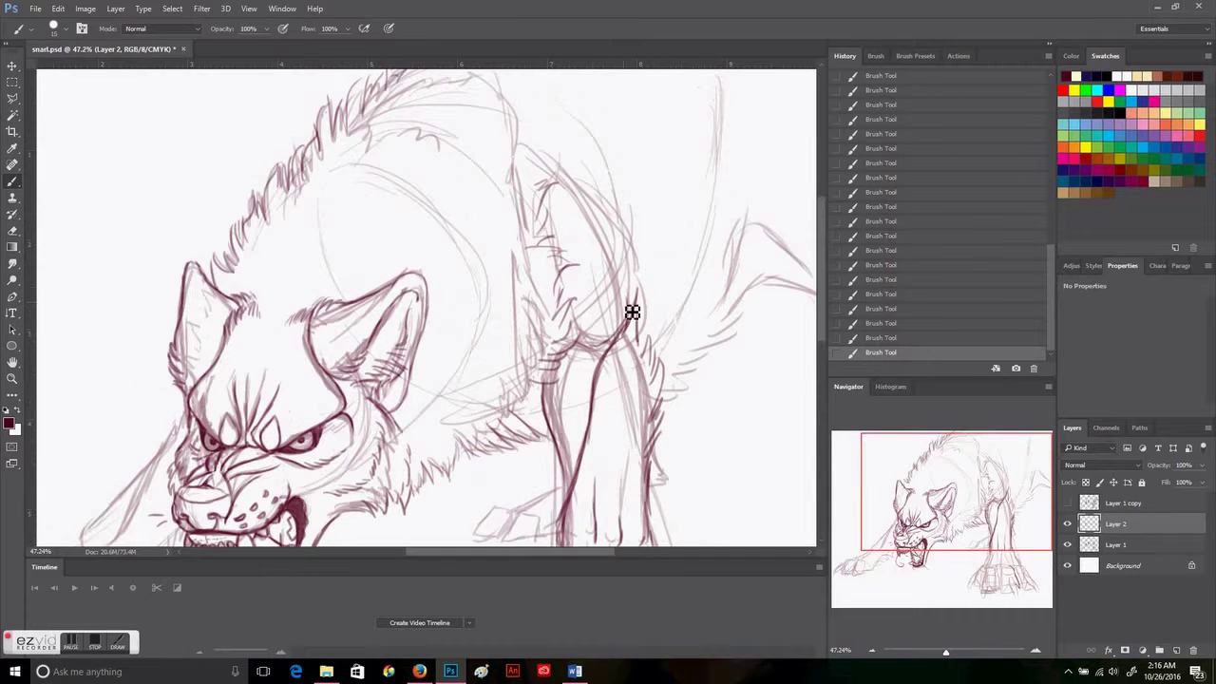
- Cut the inked front leg lines out of Layer 2
{"action": "scroll", "coordinate": [581, 345], "scroll_direction": "down", "scroll_amount": 5}
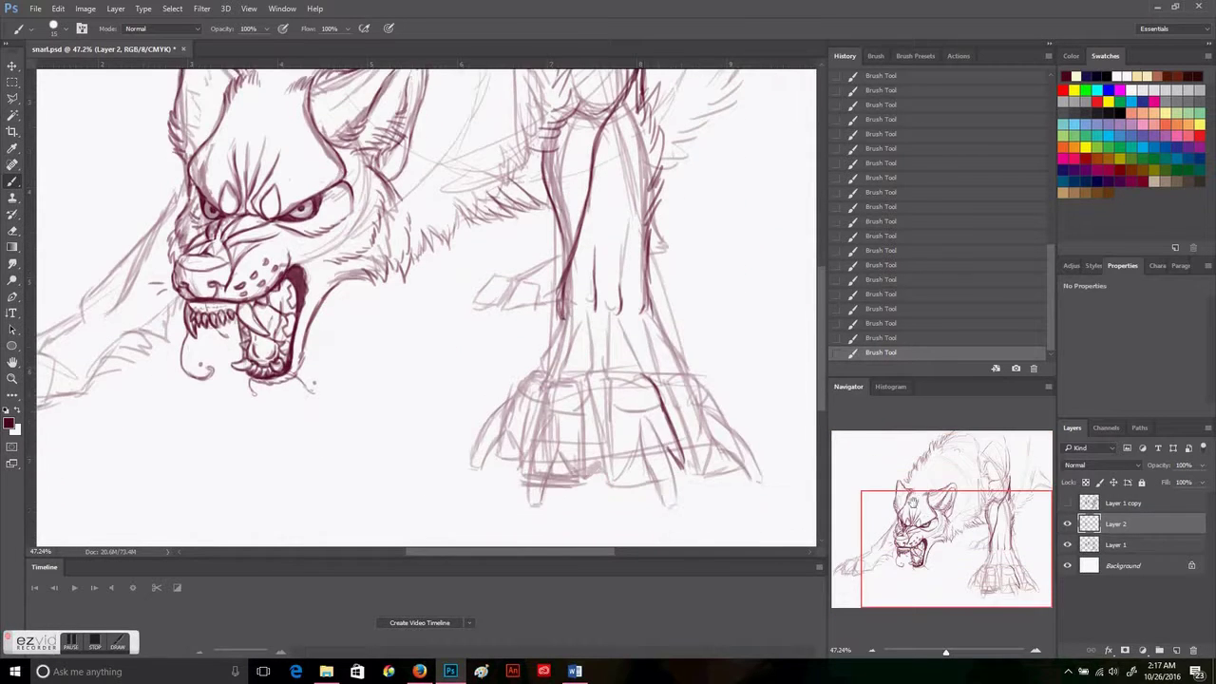
{"action": "key", "text": "ctrl+0"}
{"action": "key", "text": "l"}
{"action": "left_click_drag", "start_coordinate": [608, 81], "coordinate": [554, 159]}
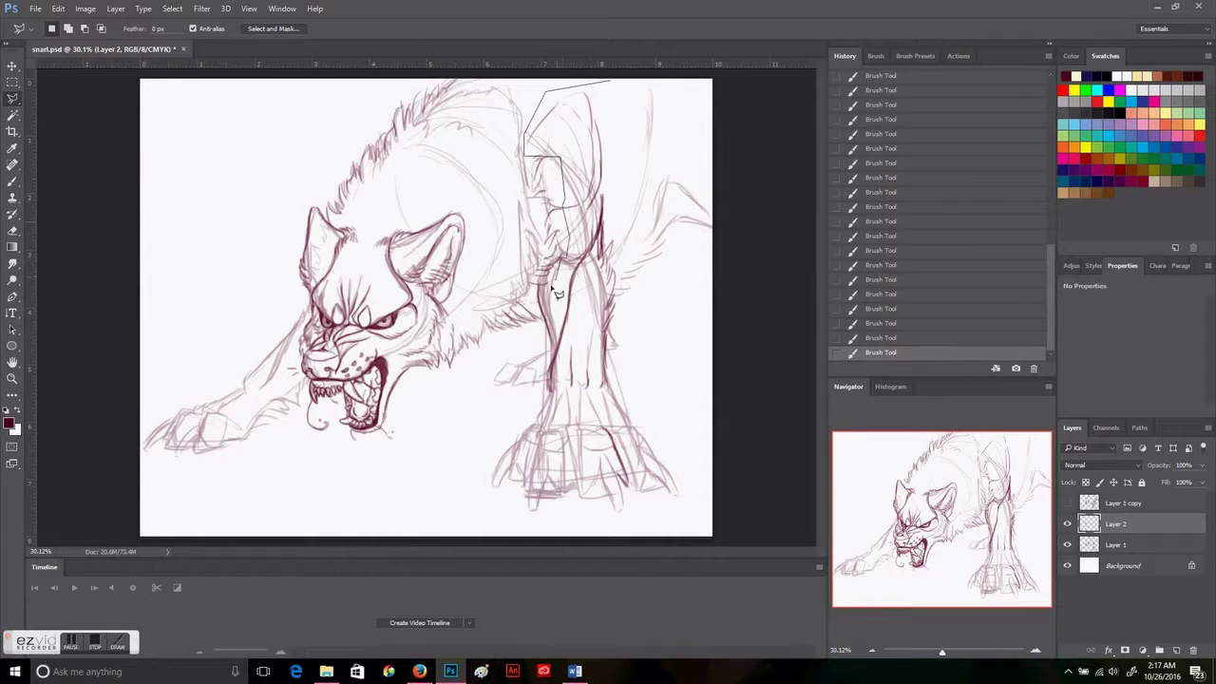
{"action": "left_click", "coordinate": [490, 511]}
{"action": "left_click", "coordinate": [680, 504]}
{"action": "left_click", "coordinate": [608, 81]}
{"action": "left_click", "coordinate": [58, 8]}
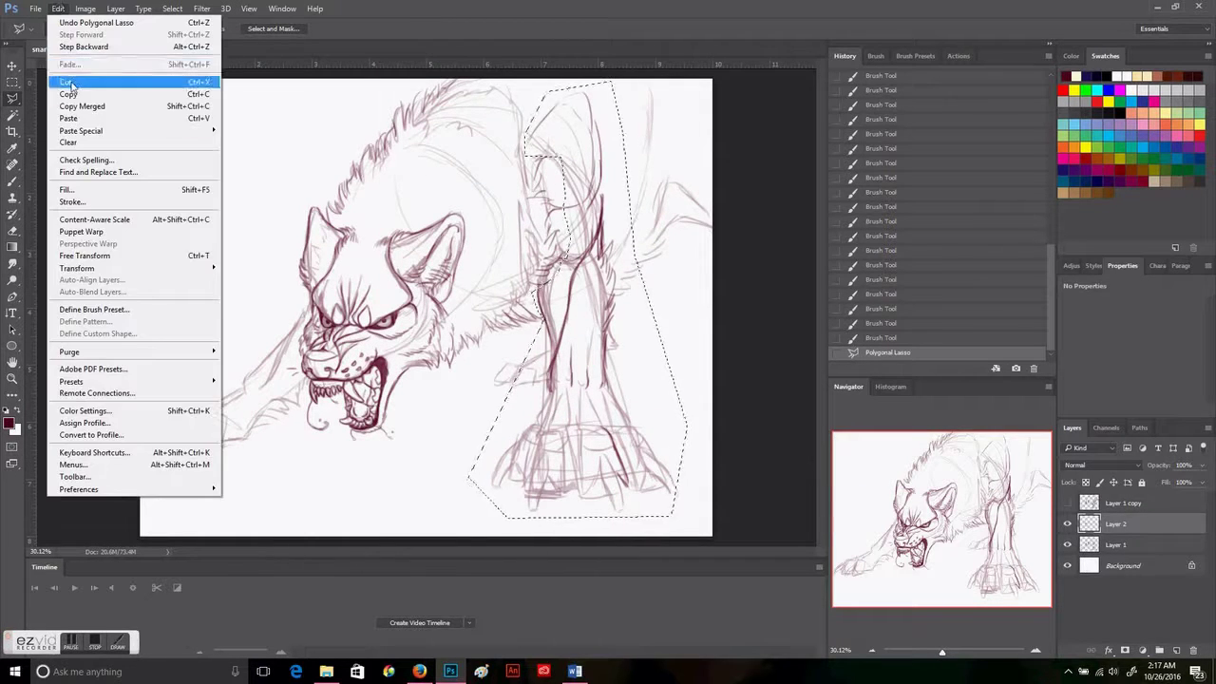
{"action": "left_click", "coordinate": [71, 79]}
- On Layer 1, shift the sketched leg about 20 px lower
{"action": "key", "text": "alt+bracketleft"}
{"action": "left_click", "coordinate": [475, 504]}
{"action": "left_click", "coordinate": [665, 498]}
{"action": "left_click", "coordinate": [606, 245]}
{"action": "key", "text": "v"}
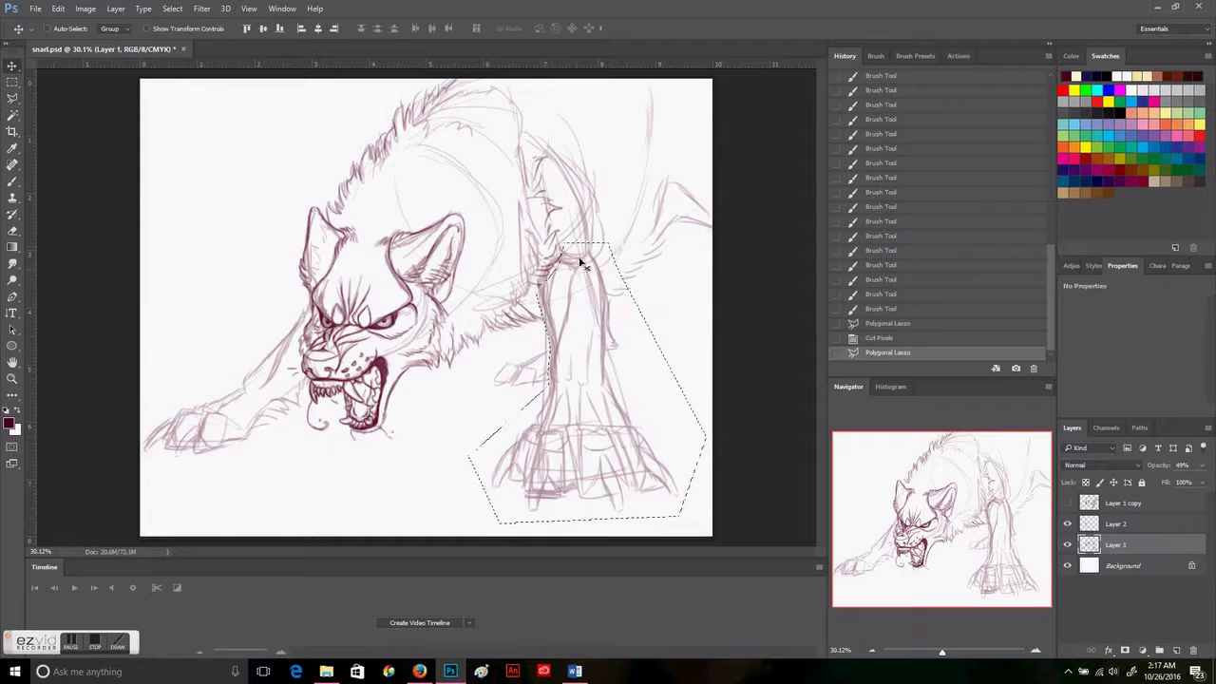
{"action": "left_click_drag", "start_coordinate": [590, 276], "coordinate": [590, 295]}
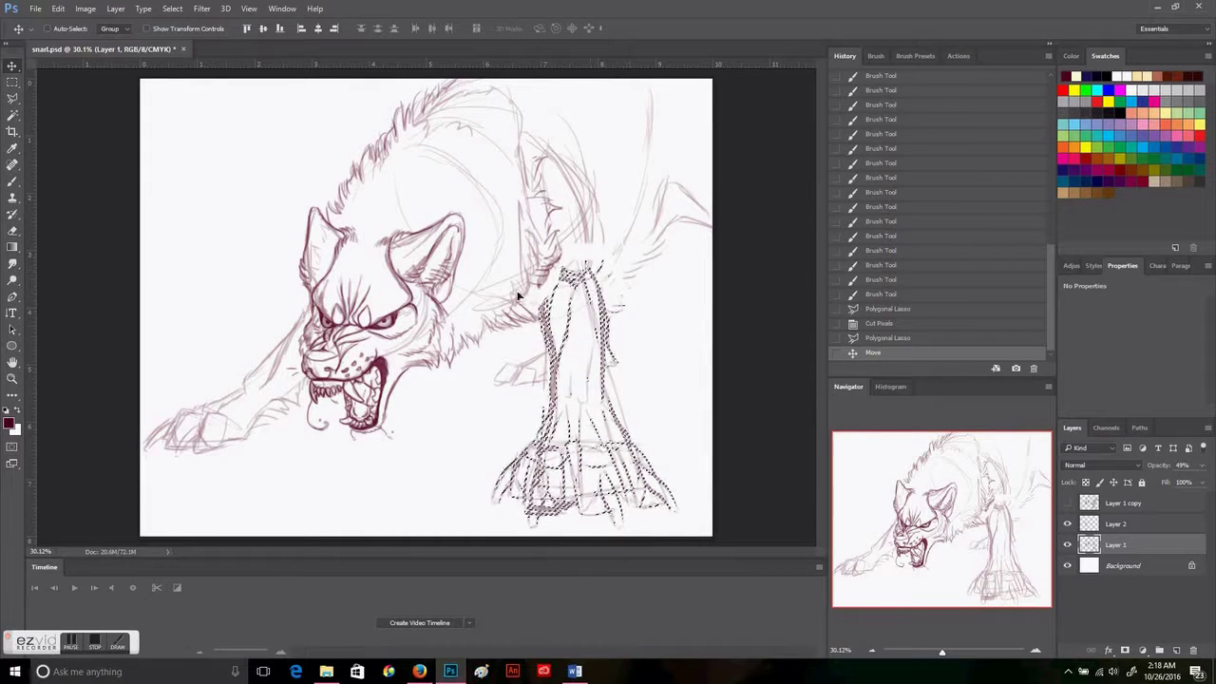
{"action": "key", "text": "ctrl+d"}
- Redraw the sketched leg's upper lines, sides and lower crossing line
{"action": "key", "text": "b"}
{"action": "left_click_drag", "start_coordinate": [528, 131], "coordinate": [538, 152]}
{"action": "left_click_drag", "start_coordinate": [588, 124], "coordinate": [570, 233]}
{"action": "left_click_drag", "start_coordinate": [570, 276], "coordinate": [618, 328]}
{"action": "mouse_move", "coordinate": [541, 295]}
{"action": "left_mouse_down"}
{"action": "mouse_move", "coordinate": [557, 389]}
{"action": "mouse_move", "coordinate": [618, 399]}
{"action": "left_mouse_up"}
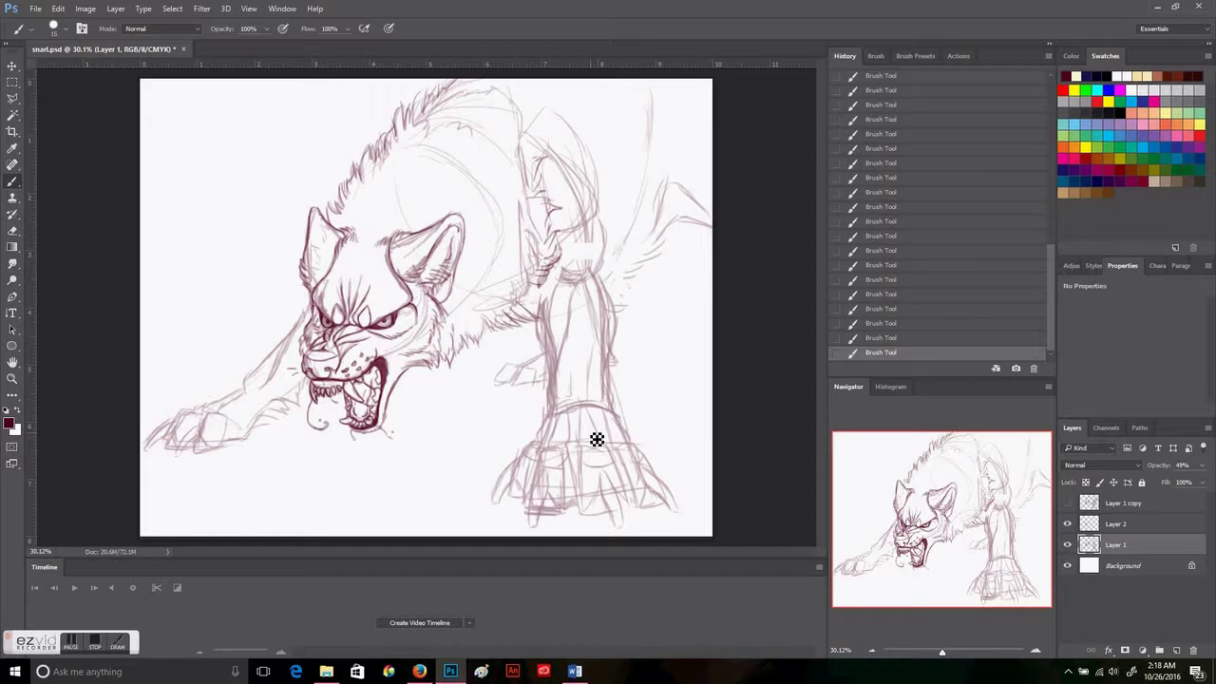
{"action": "key", "text": "alt+bracketright"}
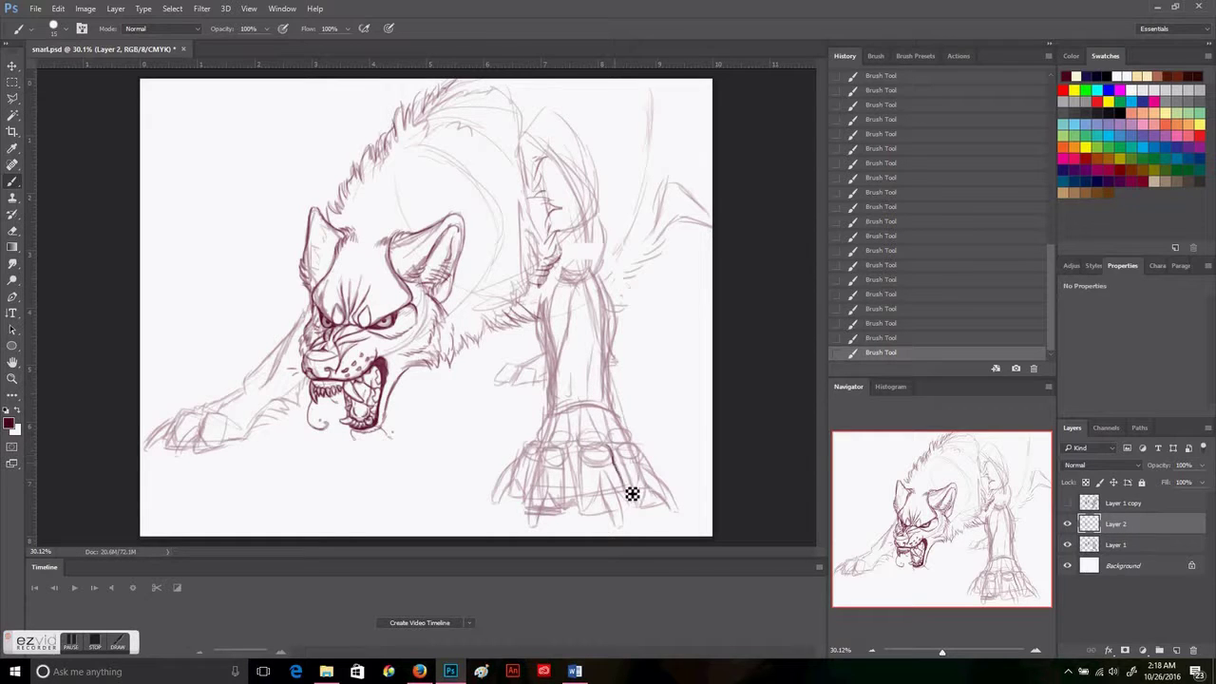
- Ink the right and middle toes, the paw's bottom curve and the right claw
{"action": "scroll", "coordinate": [605, 494], "scroll_direction": "up", "scroll_amount": 4}
{"action": "mouse_move", "coordinate": [665, 237]}
{"action": "left_mouse_down"}
{"action": "mouse_move", "coordinate": [741, 293]}
{"action": "mouse_move", "coordinate": [728, 380]}
{"action": "mouse_move", "coordinate": [798, 432]}
{"action": "left_mouse_up"}
{"action": "left_click_drag", "start_coordinate": [537, 465], "coordinate": [616, 475]}
{"action": "mouse_move", "coordinate": [589, 323]}
{"action": "left_mouse_down"}
{"action": "mouse_move", "coordinate": [583, 405]}
{"action": "mouse_move", "coordinate": [664, 513]}
{"action": "left_mouse_up"}
{"action": "left_click_drag", "start_coordinate": [587, 387], "coordinate": [619, 461]}
{"action": "left_click_drag", "start_coordinate": [705, 276], "coordinate": [729, 380]}
{"action": "scroll", "coordinate": [722, 320], "scroll_direction": "right", "scroll_amount": 3}
{"action": "left_click_drag", "start_coordinate": [589, 314], "coordinate": [667, 434]}
{"action": "scroll", "coordinate": [678, 461], "scroll_direction": "left", "scroll_amount": 4}
- Ink the left and middle toes and the leftmost claw's curve and tip
{"action": "left_click_drag", "start_coordinate": [597, 329], "coordinate": [613, 461]}
{"action": "left_click_drag", "start_coordinate": [496, 325], "coordinate": [551, 451]}
{"action": "left_click_drag", "start_coordinate": [460, 328], "coordinate": [559, 256]}
{"action": "left_click_drag", "start_coordinate": [551, 454], "coordinate": [475, 466]}
{"action": "mouse_move", "coordinate": [492, 328]}
{"action": "left_mouse_down"}
{"action": "mouse_move", "coordinate": [437, 513]}
{"action": "mouse_move", "coordinate": [500, 330]}
{"action": "left_mouse_up"}
{"action": "mouse_move", "coordinate": [399, 287]}
{"action": "left_mouse_down"}
{"action": "mouse_move", "coordinate": [443, 415]}
{"action": "mouse_move", "coordinate": [399, 299]}
{"action": "mouse_move", "coordinate": [337, 371]}
{"action": "mouse_move", "coordinate": [316, 442]}
{"action": "left_mouse_up"}
{"action": "left_click_drag", "start_coordinate": [328, 439], "coordinate": [378, 359]}
- Ink the paw's left edge to the wrist, the lines between toes and its right side
{"action": "mouse_move", "coordinate": [405, 293]}
{"action": "left_mouse_down"}
{"action": "mouse_move", "coordinate": [465, 235]}
{"action": "mouse_move", "coordinate": [508, 143]}
{"action": "mouse_move", "coordinate": [499, 249]}
{"action": "left_mouse_up"}
{"action": "left_click_drag", "start_coordinate": [608, 202], "coordinate": [598, 249]}
{"action": "left_click_drag", "start_coordinate": [636, 142], "coordinate": [684, 232]}
{"action": "left_click_drag", "start_coordinate": [717, 141], "coordinate": [774, 232]}
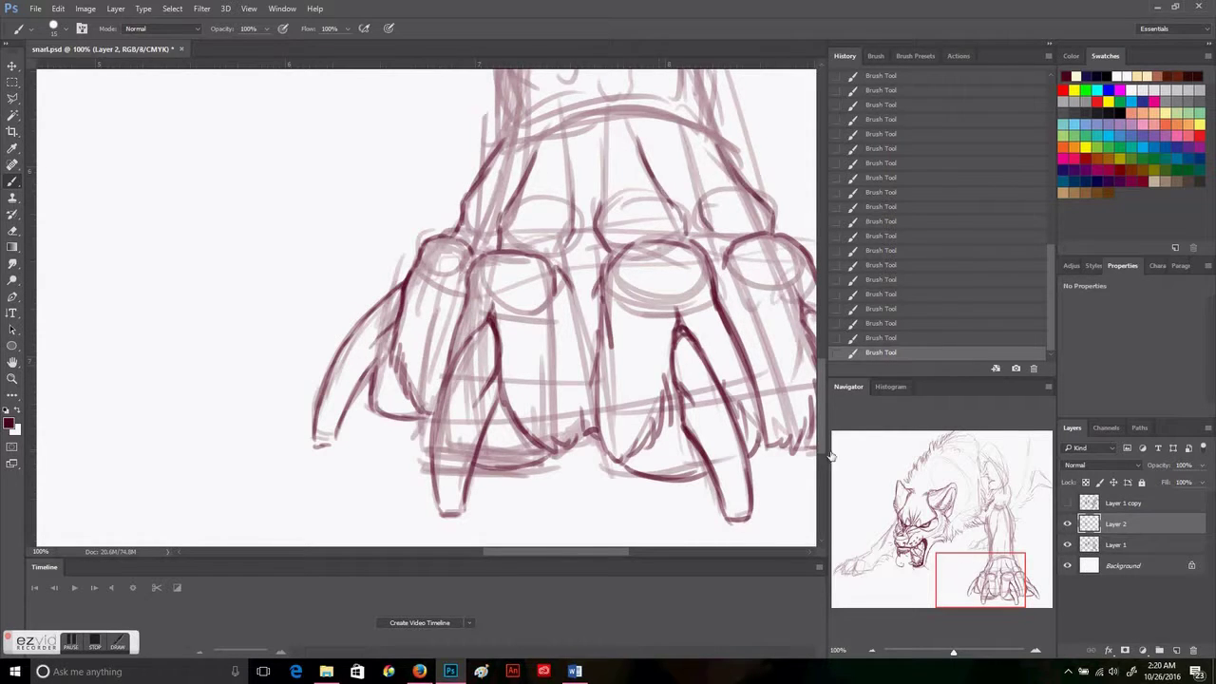
{"action": "left_click_drag", "start_coordinate": [567, 314], "coordinate": [491, 351]}
- Fit the drawing in view and lasso-select the front paw's left toes
{"action": "key", "text": "ctrl+0"}
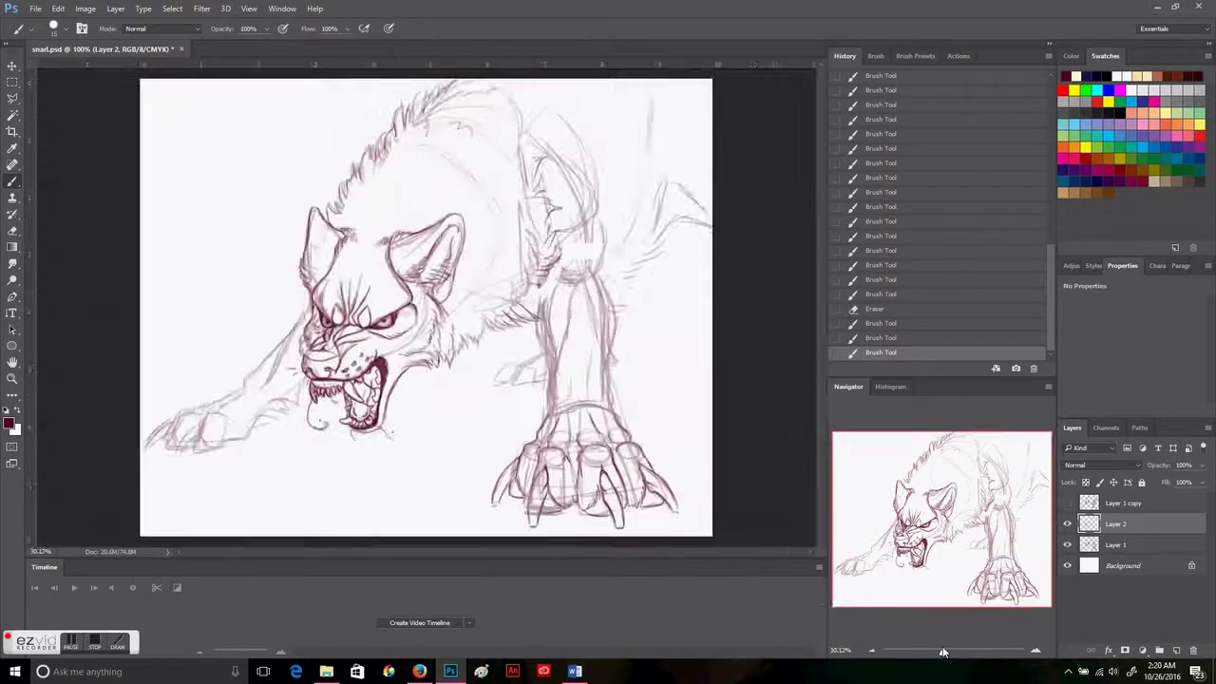
{"action": "scroll", "coordinate": [575, 475], "scroll_direction": "up", "scroll_amount": 3}
{"action": "key", "text": "l"}
{"action": "left_click", "coordinate": [579, 424]}
{"action": "left_click", "coordinate": [577, 492]}
{"action": "left_click", "coordinate": [432, 489]}
{"action": "left_click", "coordinate": [442, 410]}
{"action": "left_click", "coordinate": [532, 333]}
{"action": "left_click", "coordinate": [578, 423]}
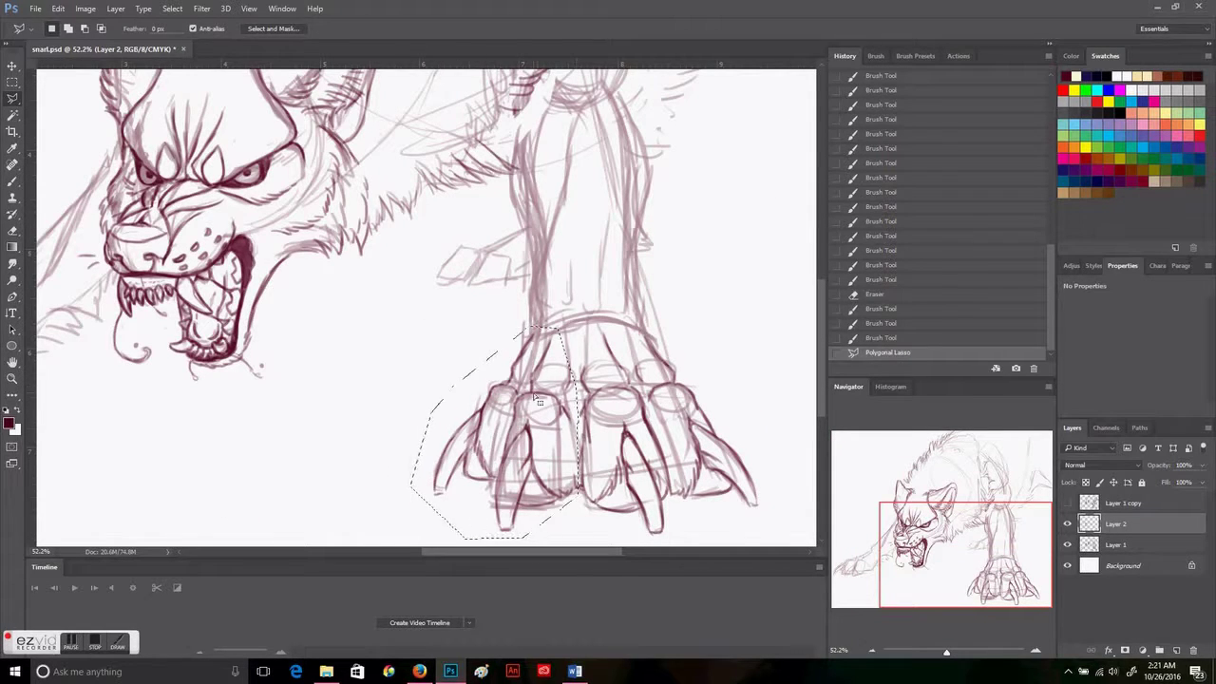
- Rotate and slant the left toes so their bottom shifts left
{"action": "key", "text": "ctrl+t"}
{"action": "left_click_drag", "start_coordinate": [527, 395], "coordinate": [523, 410]}
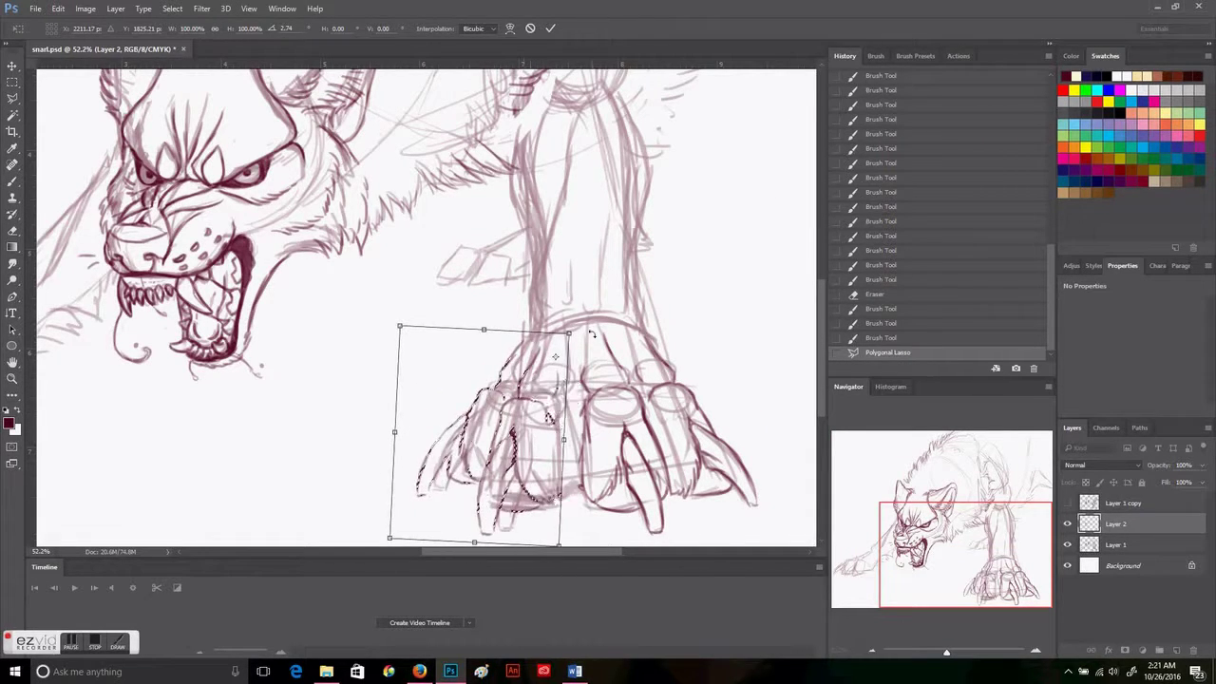
{"action": "left_click_drag", "start_coordinate": [576, 334], "coordinate": [562, 348]}
{"action": "key", "text": "Return"}
{"action": "key", "text": "ctrl+d"}
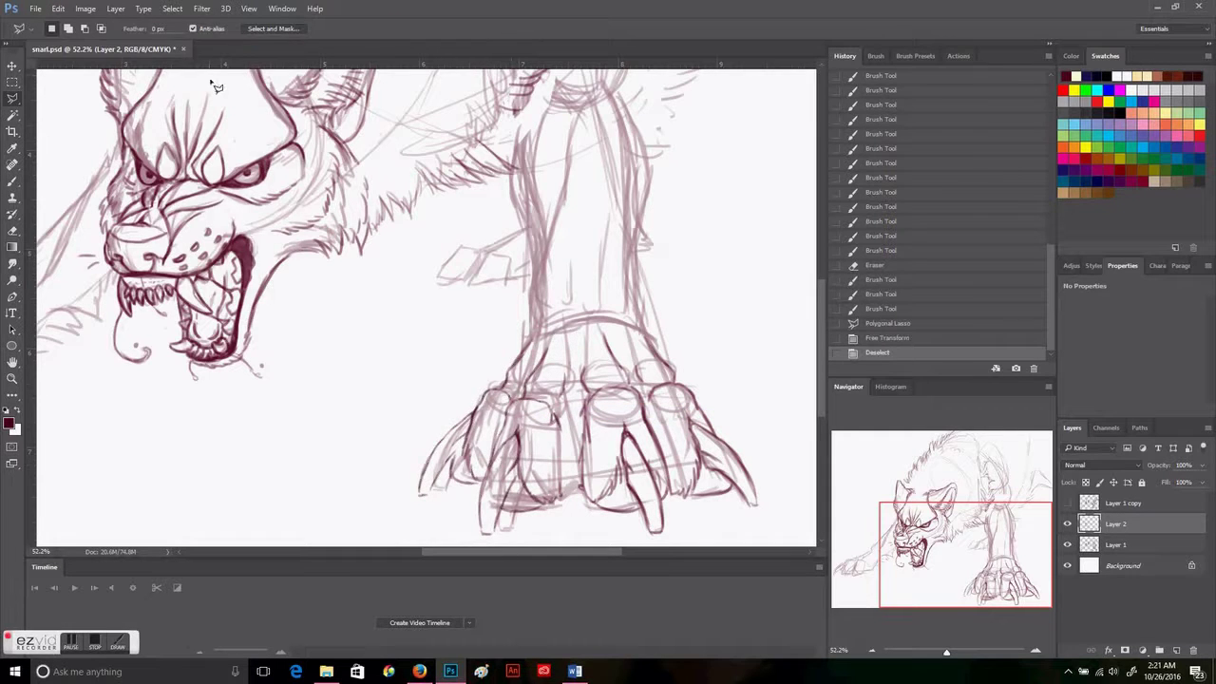
- Move the left claw about 15 px left and the right claw about 14 px right
{"action": "left_click", "coordinate": [536, 335]}
{"action": "key", "text": "v"}
{"action": "left_click_drag", "start_coordinate": [475, 407], "coordinate": [461, 414]}
{"action": "key", "text": "ctrl+d"}
{"action": "key", "text": "l"}
{"action": "left_click", "coordinate": [653, 326]}
{"action": "key", "text": "v"}
{"action": "left_click_drag", "start_coordinate": [692, 414], "coordinate": [705, 412]}
{"action": "key", "text": "ctrl+d"}
- Refine the claws with new strokes and ink the leg's left contour up to the ankle
{"action": "key", "text": "b"}
{"action": "left_click_drag", "start_coordinate": [576, 498], "coordinate": [703, 488]}
{"action": "left_click_drag", "start_coordinate": [561, 439], "coordinate": [528, 430]}
{"action": "mouse_move", "coordinate": [504, 365]}
{"action": "left_mouse_down"}
{"action": "mouse_move", "coordinate": [499, 393]}
{"action": "mouse_move", "coordinate": [524, 355]}
{"action": "mouse_move", "coordinate": [498, 406]}
{"action": "left_mouse_up"}
{"action": "mouse_move", "coordinate": [546, 238]}
{"action": "left_mouse_down"}
{"action": "mouse_move", "coordinate": [529, 337]}
{"action": "mouse_move", "coordinate": [503, 185]}
{"action": "left_mouse_up"}
- Ink the upper leg's contour and add short fur strokes on its right edge
{"action": "scroll", "coordinate": [665, 371], "scroll_direction": "up", "scroll_amount": 2}
{"action": "left_click_drag", "start_coordinate": [665, 337], "coordinate": [646, 184]}
{"action": "scroll", "coordinate": [646, 184], "scroll_direction": "up", "scroll_amount": 2}
{"action": "left_click_drag", "start_coordinate": [549, 304], "coordinate": [516, 312]}
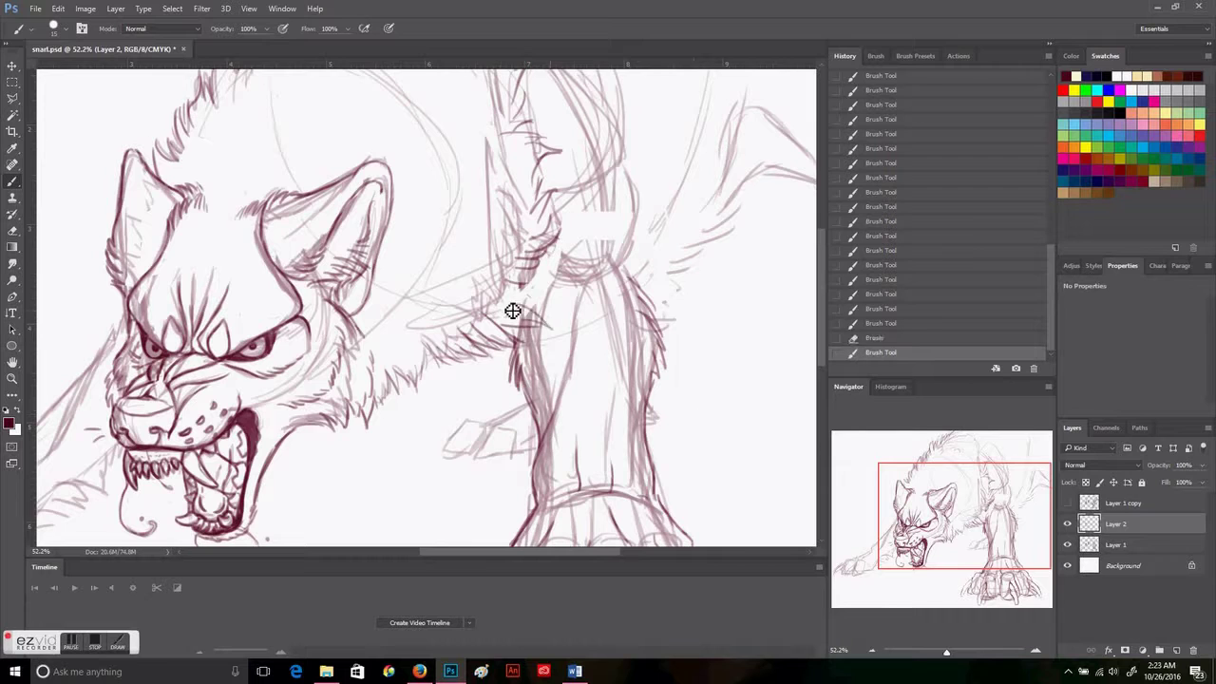
{"action": "left_click_drag", "start_coordinate": [572, 353], "coordinate": [596, 268]}
{"action": "left_click_drag", "start_coordinate": [623, 222], "coordinate": [592, 272]}
{"action": "left_click_drag", "start_coordinate": [670, 270], "coordinate": [715, 250]}
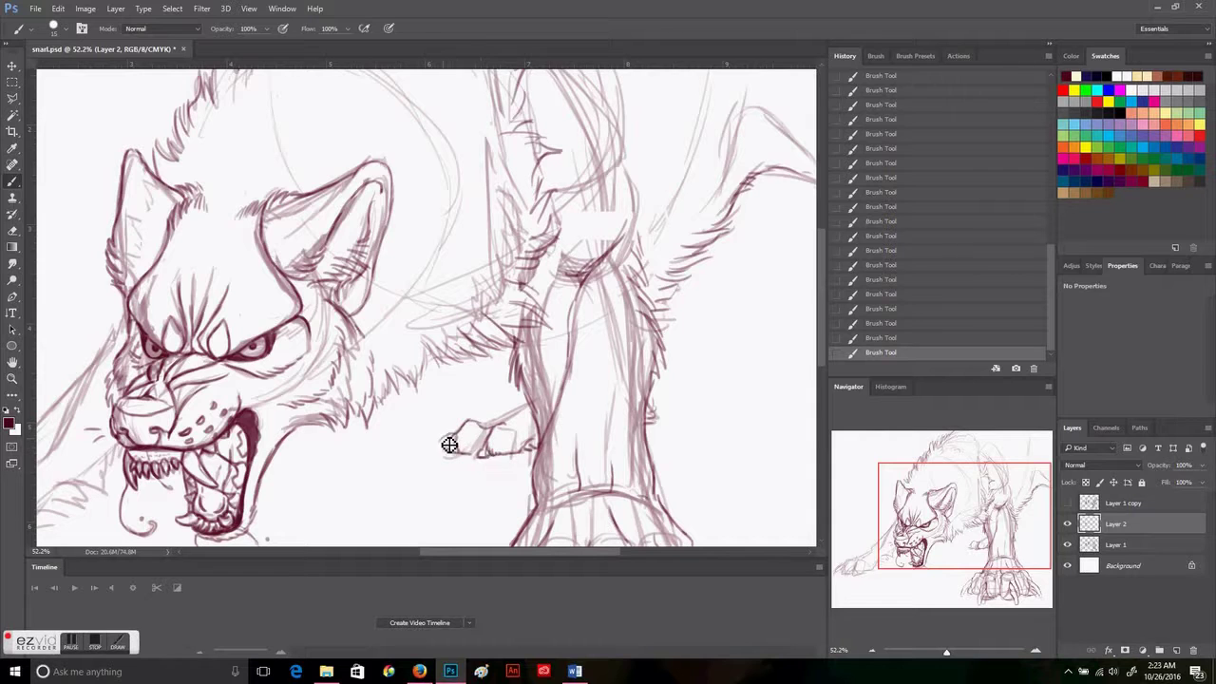
- Hide the Layer 1 sketch, ink a line along the wolf's back, and zoom out
{"action": "mouse_move", "coordinate": [10, 541]}
{"action": "left_mouse_down"}
{"action": "mouse_move", "coordinate": [215, 443]}
{"action": "mouse_move", "coordinate": [307, 416]}
{"action": "mouse_move", "coordinate": [328, 385]}
{"action": "left_mouse_up"}
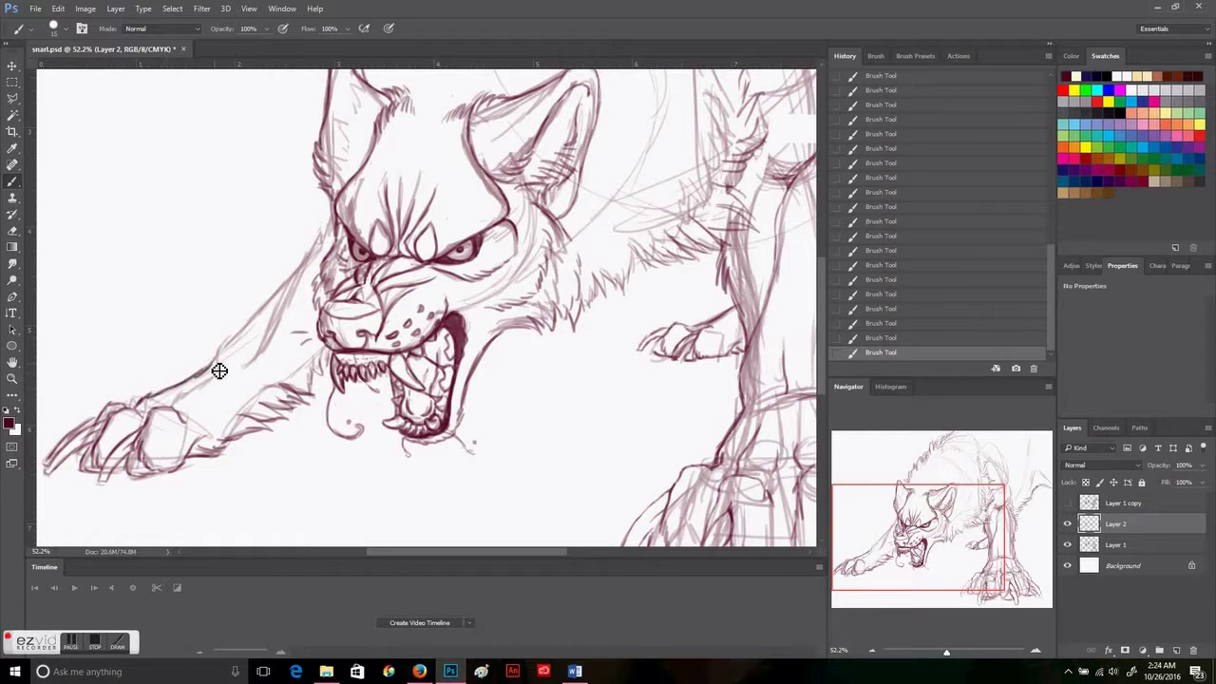
{"action": "scroll", "coordinate": [513, 304], "scroll_direction": "up", "scroll_amount": 5}
{"action": "scroll", "coordinate": [665, 332], "scroll_direction": "right", "scroll_amount": 5}
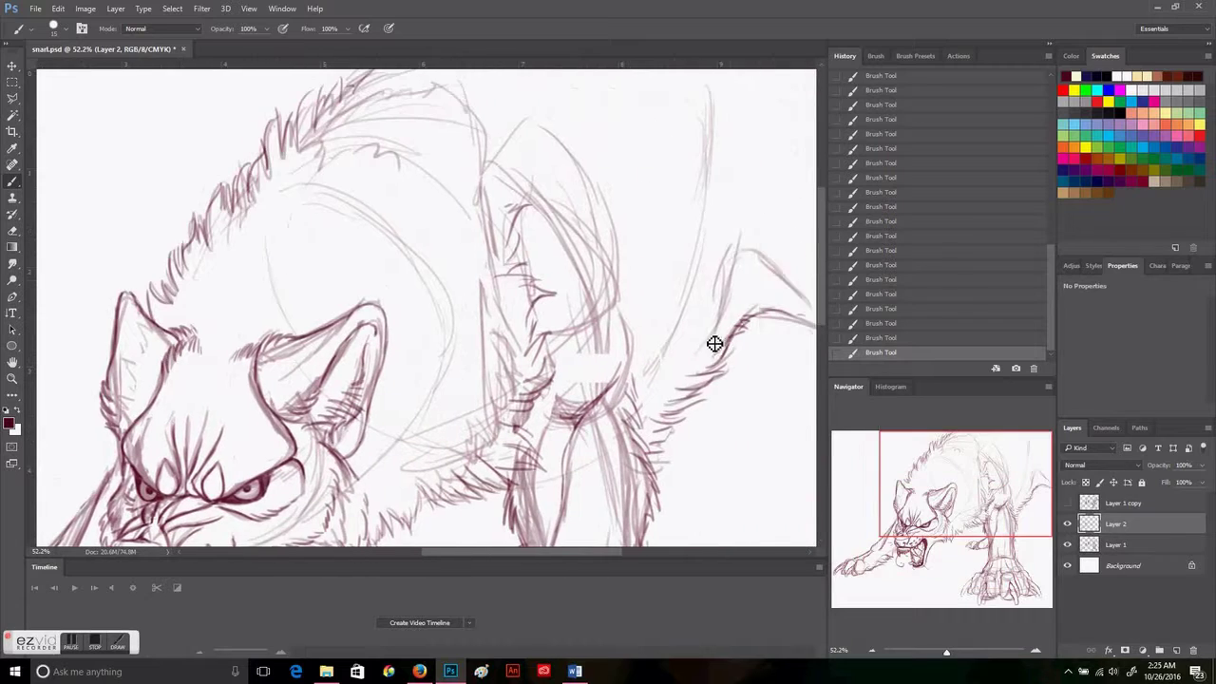
{"action": "left_click", "coordinate": [1067, 544]}
{"action": "scroll", "coordinate": [629, 260], "scroll_direction": "down", "scroll_amount": 3}
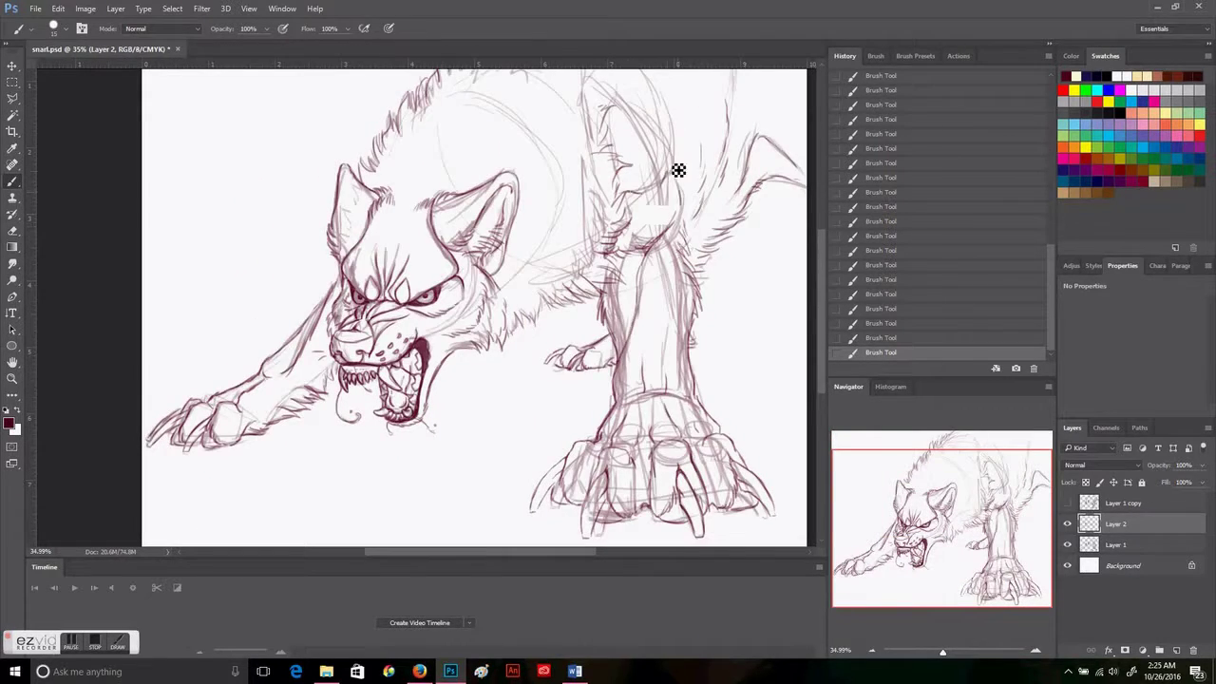
{"action": "scroll", "coordinate": [678, 170], "scroll_direction": "up", "scroll_amount": 3}
{"action": "left_click_drag", "start_coordinate": [609, 197], "coordinate": [606, 128]}
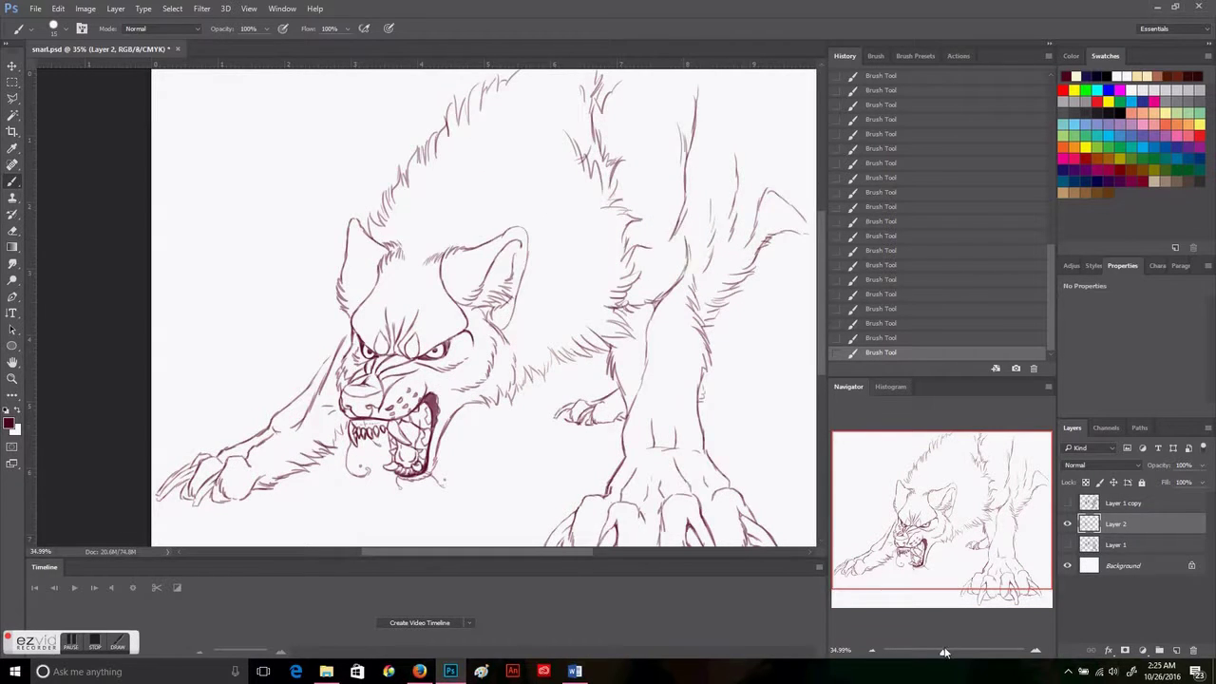
{"action": "left_click_drag", "start_coordinate": [943, 652], "coordinate": [939, 652]}
- Briefly show the sketch for comparison, hide it again, and zoom out further
{"action": "left_click", "coordinate": [1066, 545]}
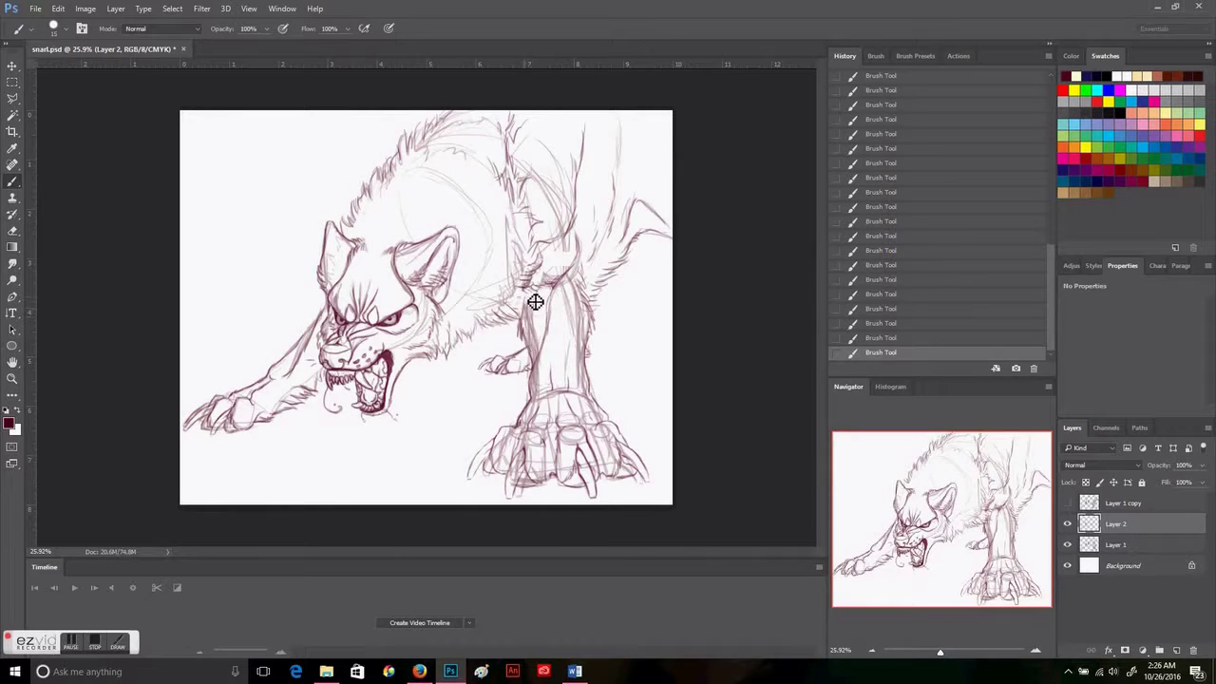
{"action": "left_click", "coordinate": [1067, 545]}
{"action": "left_click_drag", "start_coordinate": [940, 651], "coordinate": [939, 653]}
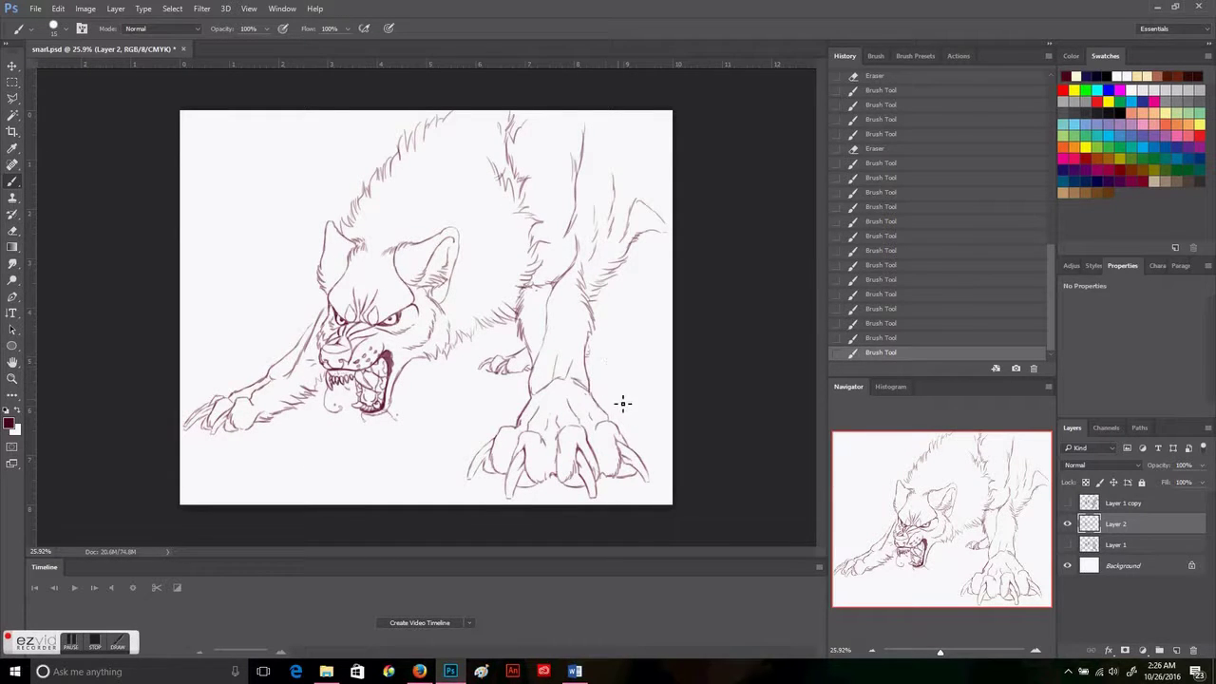
- Lasso the front paw and nudge it, abandoning a free-transform attempt
{"action": "left_click", "coordinate": [12, 99]}
{"action": "left_click", "coordinate": [470, 471]}
{"action": "double_click", "coordinate": [518, 399]}
{"action": "key", "text": "v"}
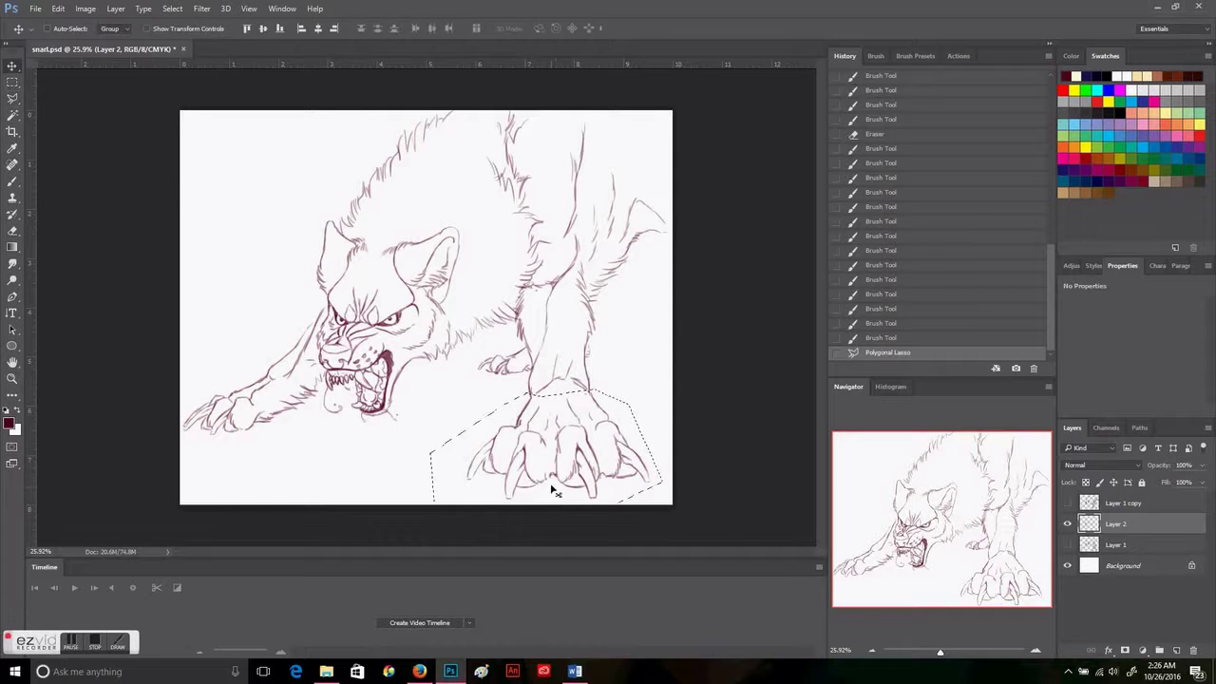
{"action": "left_click_drag", "start_coordinate": [551, 488], "coordinate": [561, 478]}
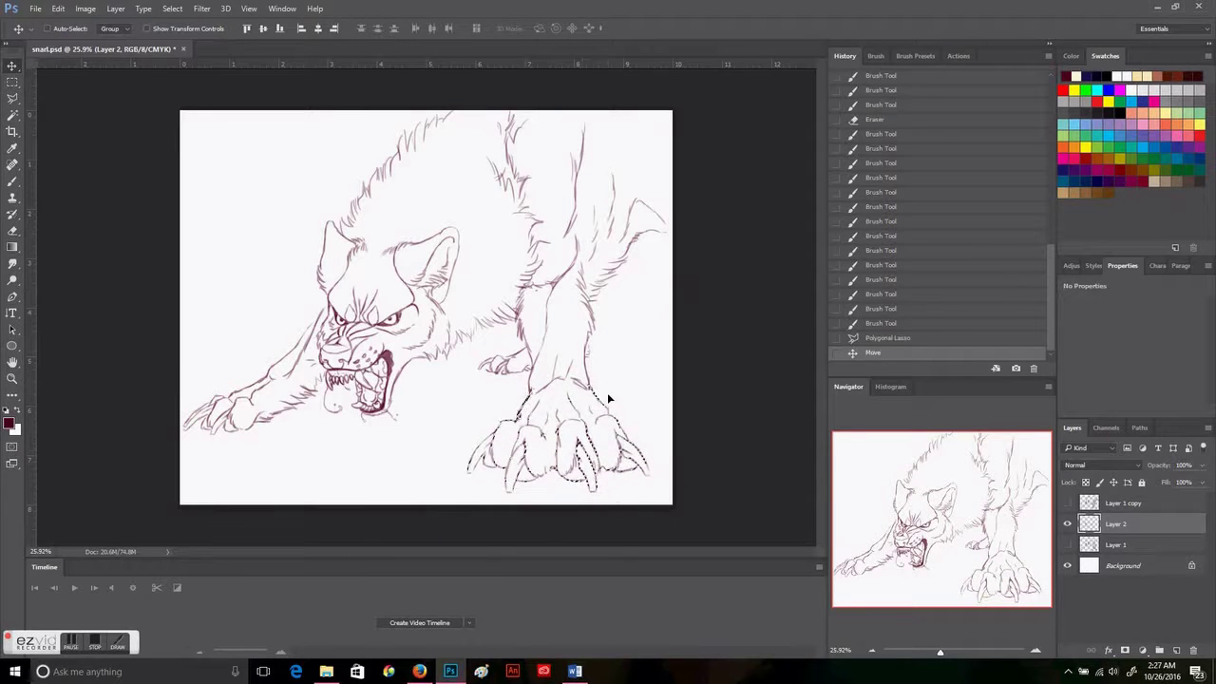
{"action": "key", "text": "ctrl+t"}
{"action": "key", "text": "Return"}
{"action": "key", "text": "ctrl+z"}
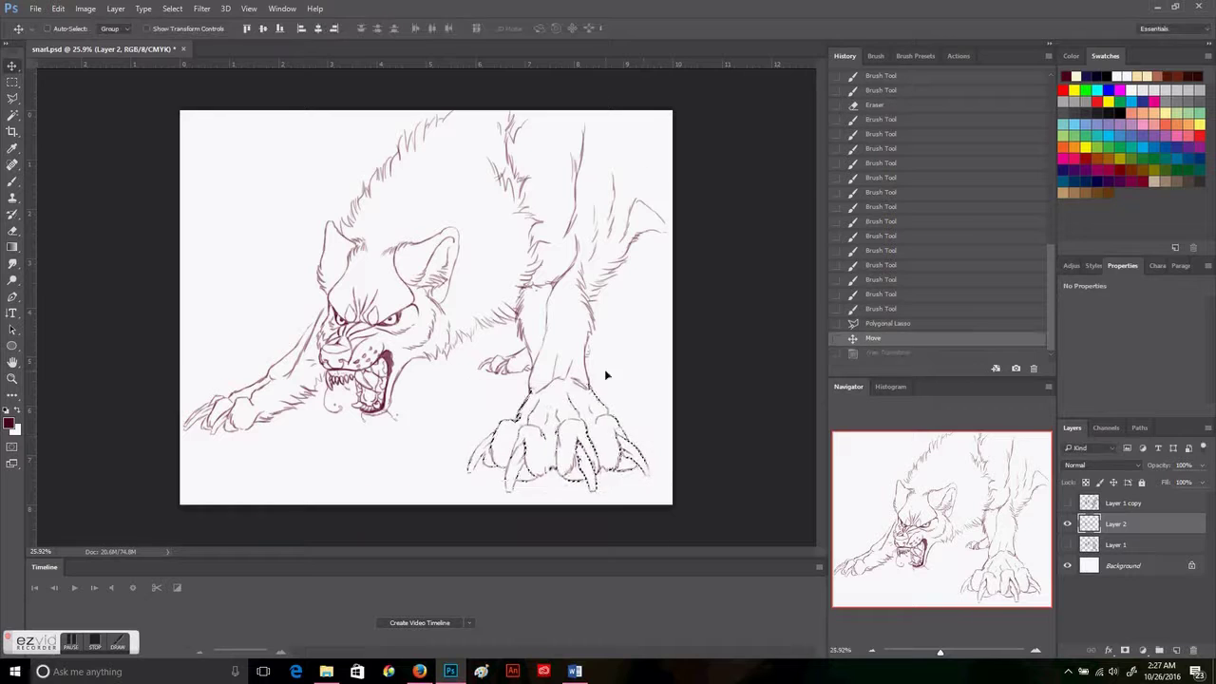
{"action": "key", "text": "ctrl+d"}
- Reselect the front paw and move it lower
{"action": "left_click", "coordinate": [15, 99]}
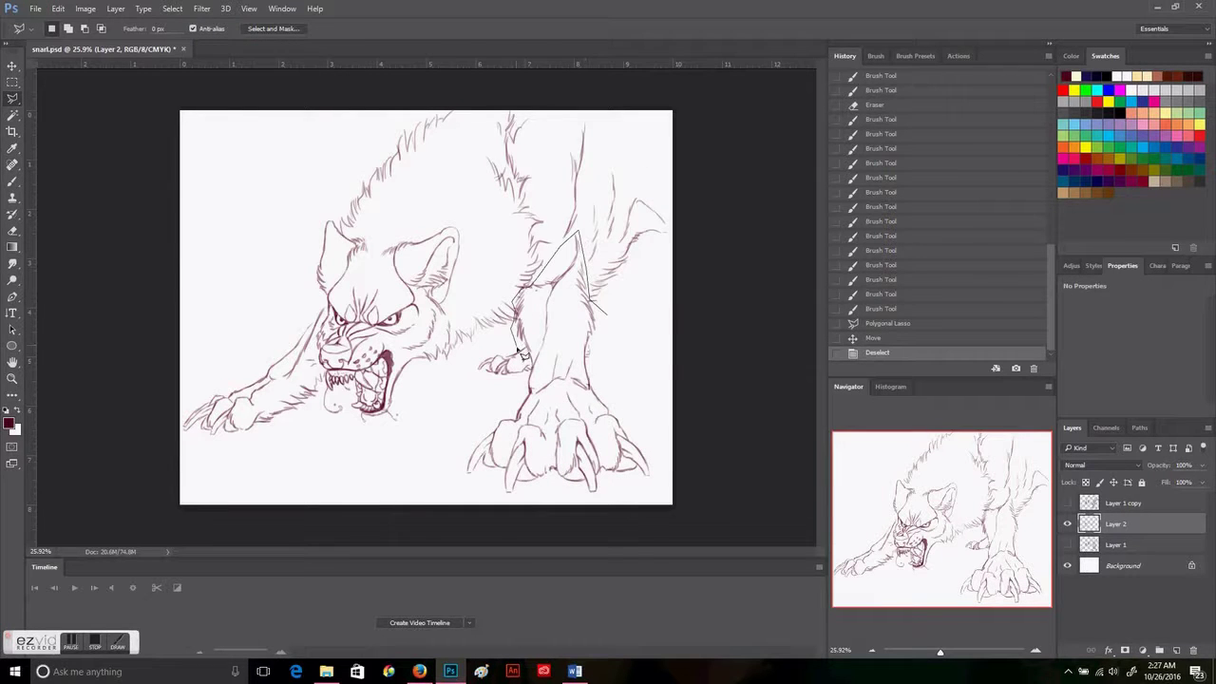
{"action": "left_click", "coordinate": [432, 454]}
{"action": "key", "text": "v"}
{"action": "key", "text": "ctrl+d"}
{"action": "mouse_move", "coordinate": [575, 277]}
{"action": "left_mouse_down"}
{"action": "mouse_move", "coordinate": [577, 294]}
{"action": "mouse_move", "coordinate": [504, 319]}
{"action": "left_mouse_up"}
- Brush fur strokes along the right leg
{"action": "key", "text": "b"}
{"action": "left_click_drag", "start_coordinate": [576, 232], "coordinate": [553, 270]}
{"action": "left_click_drag", "start_coordinate": [570, 226], "coordinate": [541, 258]}
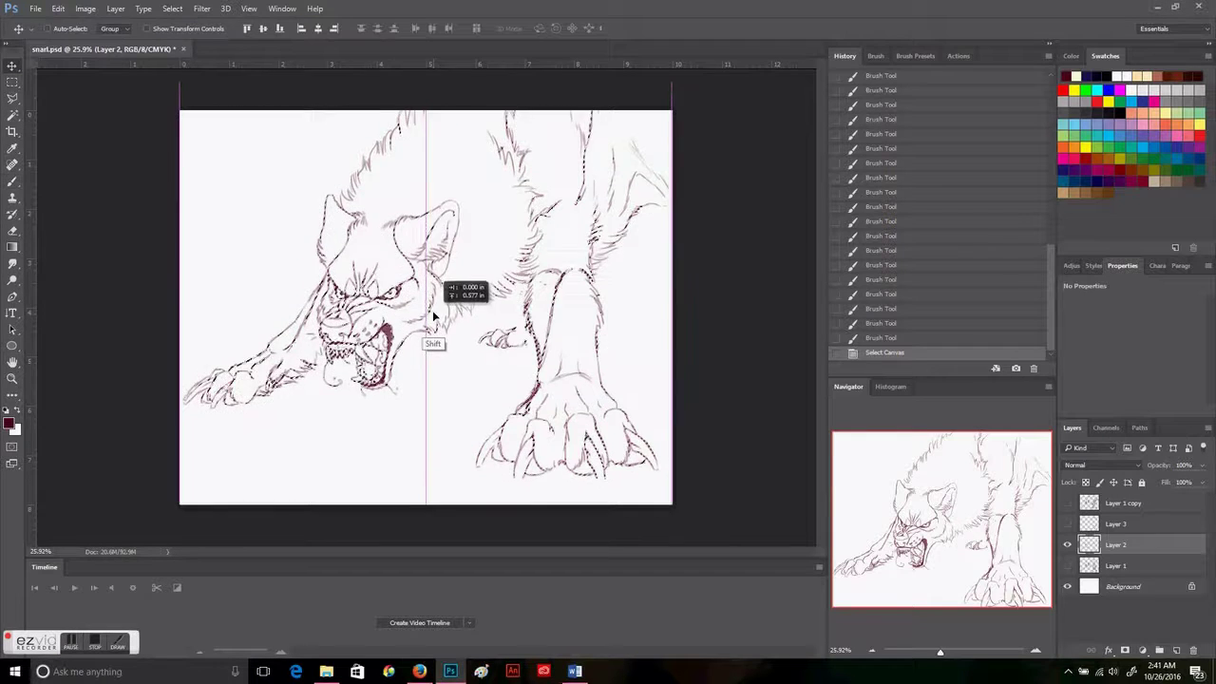
- Shift all the Layer 2 line art down to its new position and deselect
{"action": "left_click_drag", "start_coordinate": [433, 315], "coordinate": [434, 353]}
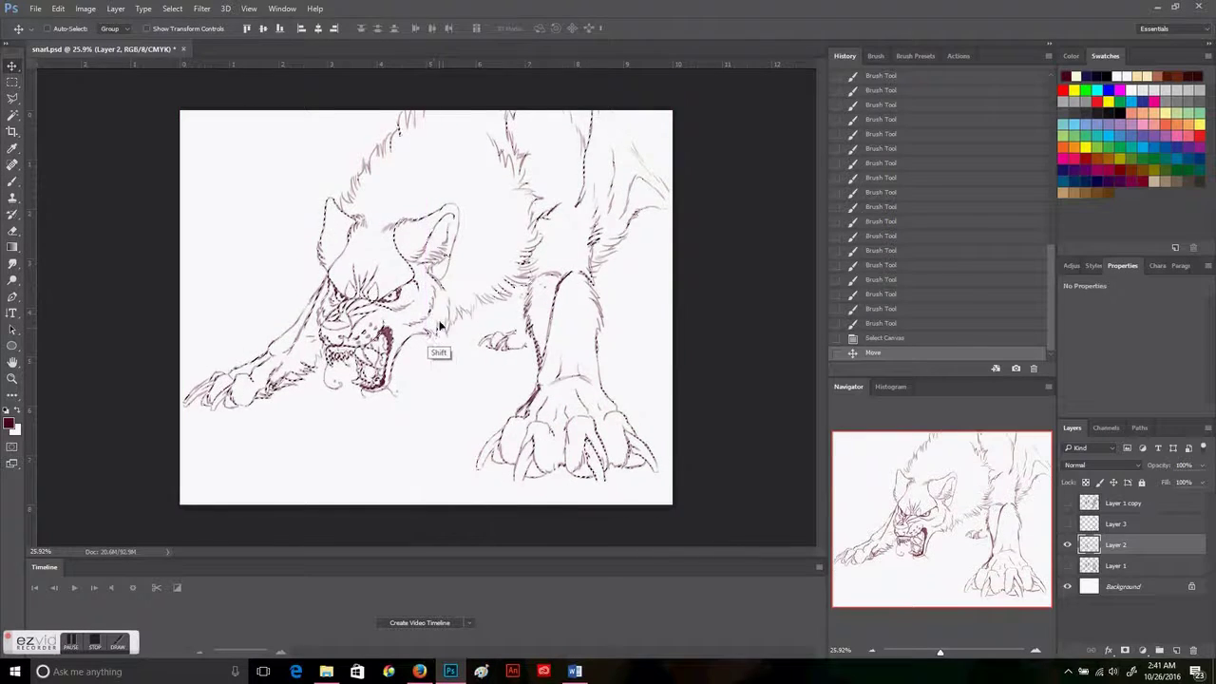
{"action": "key", "text": "ctrl+d"}
{"action": "key", "text": "b"}
{"action": "scroll", "coordinate": [487, 533], "scroll_direction": "up", "scroll_amount": 3}
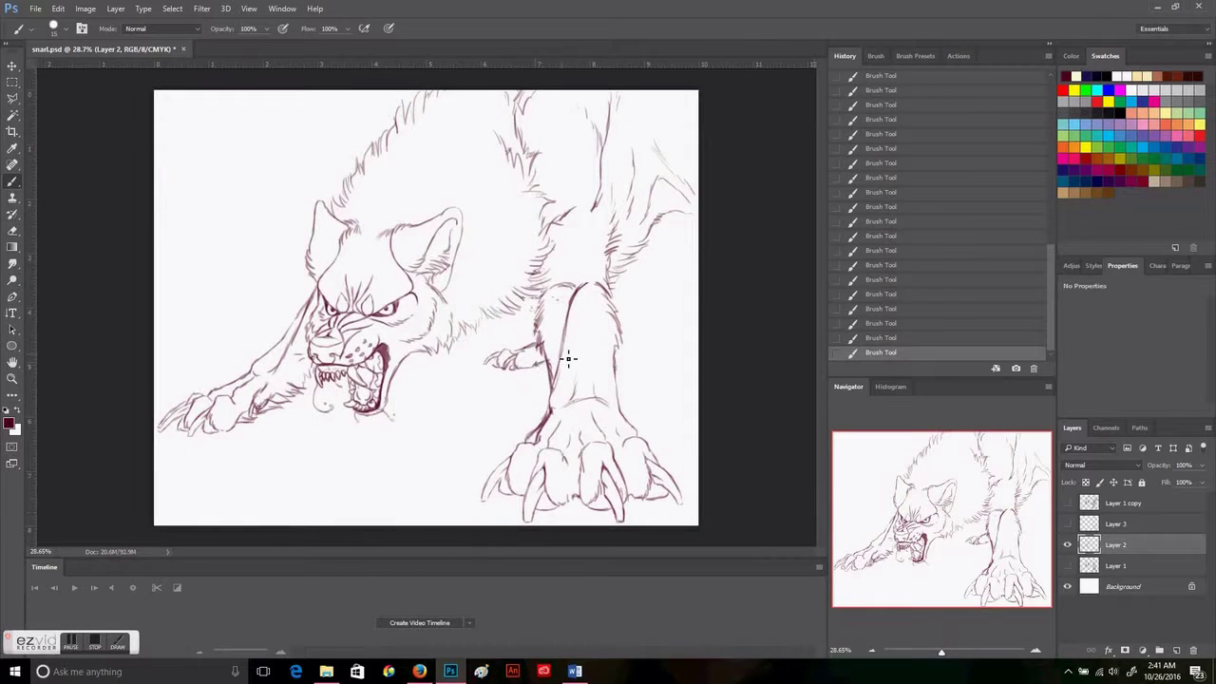
- Move the Layer 1 sketch to match the line art, then hide it again
{"action": "left_click", "coordinate": [1067, 565]}
{"action": "key", "text": "v"}
{"action": "left_click_drag", "start_coordinate": [567, 361], "coordinate": [452, 376]}
{"action": "left_click", "coordinate": [1067, 565]}
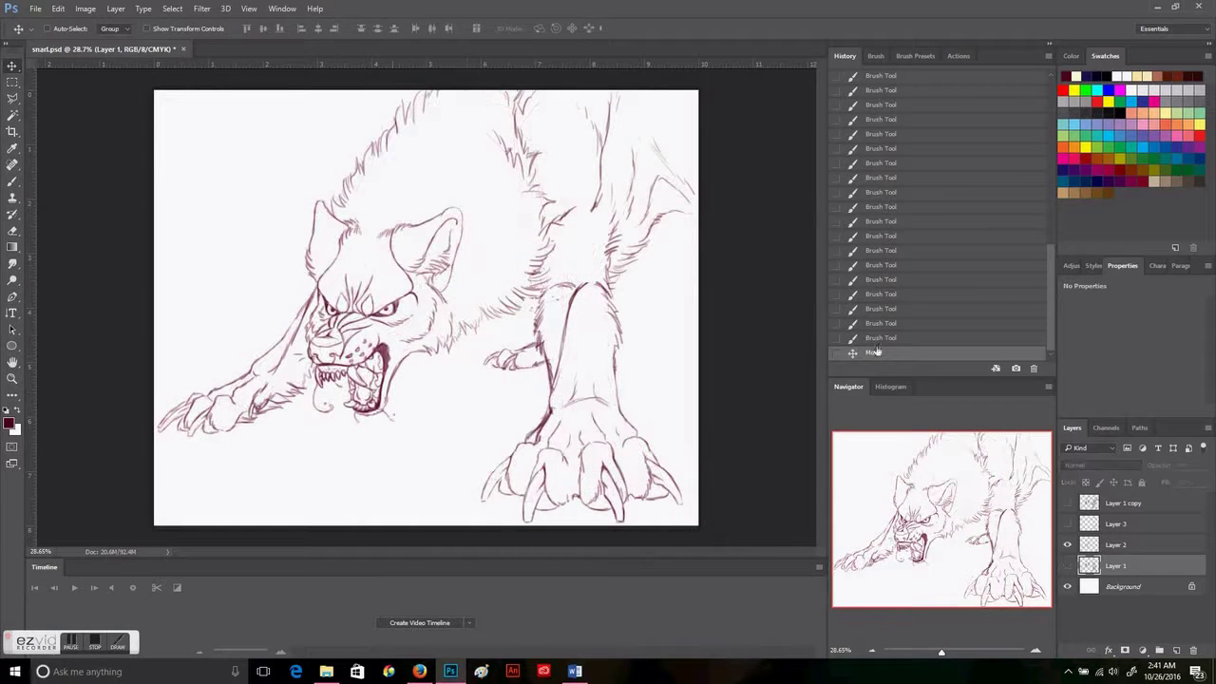